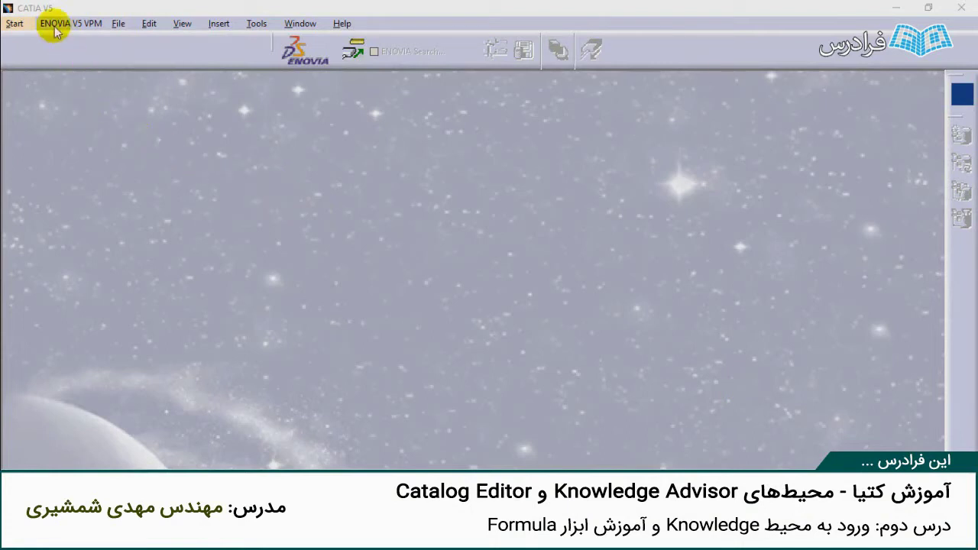
- Open the Knowledge Advisor workbench and dock the floating ENOVIA V5 VPM Navigator toolbar above the workspace
click(16, 24)
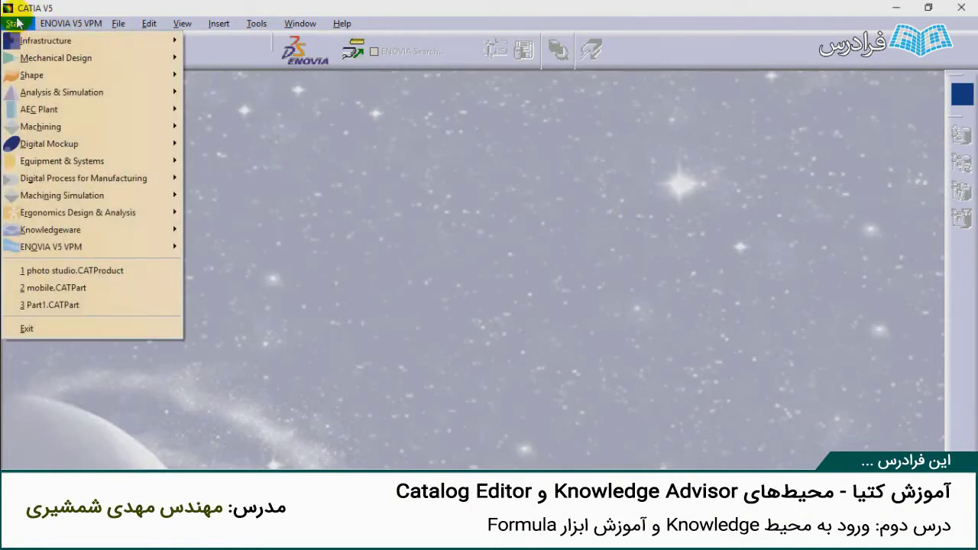
mouse_move(66, 228)
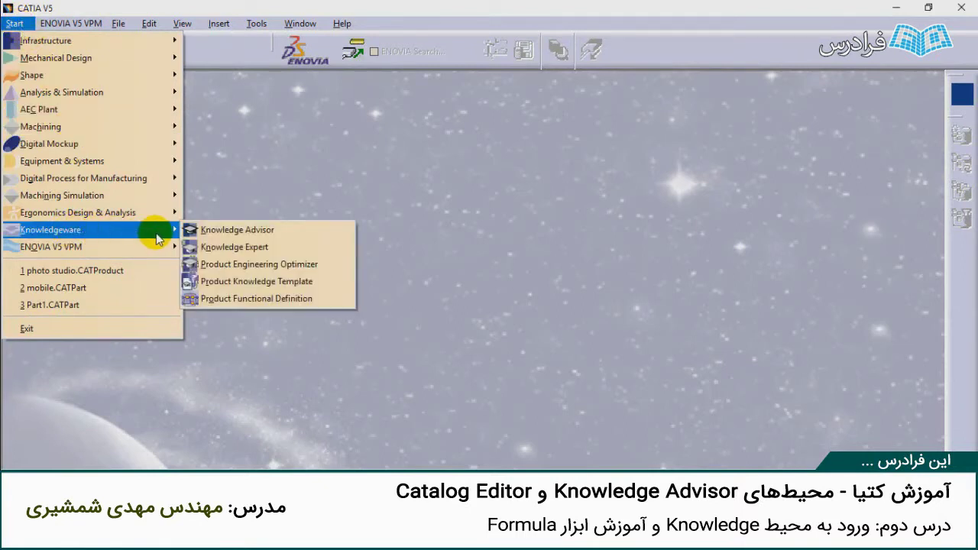
click(229, 233)
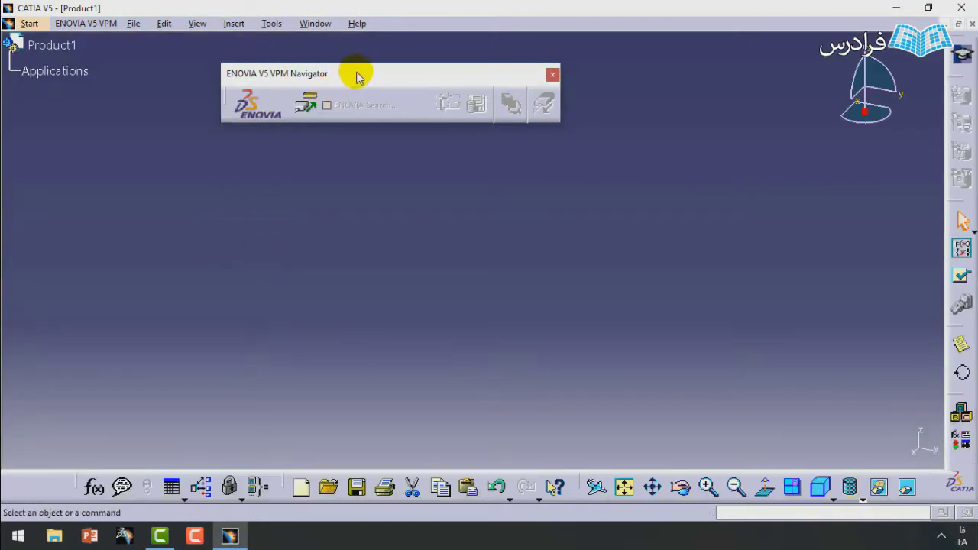
drag(356, 76, 454, 8)
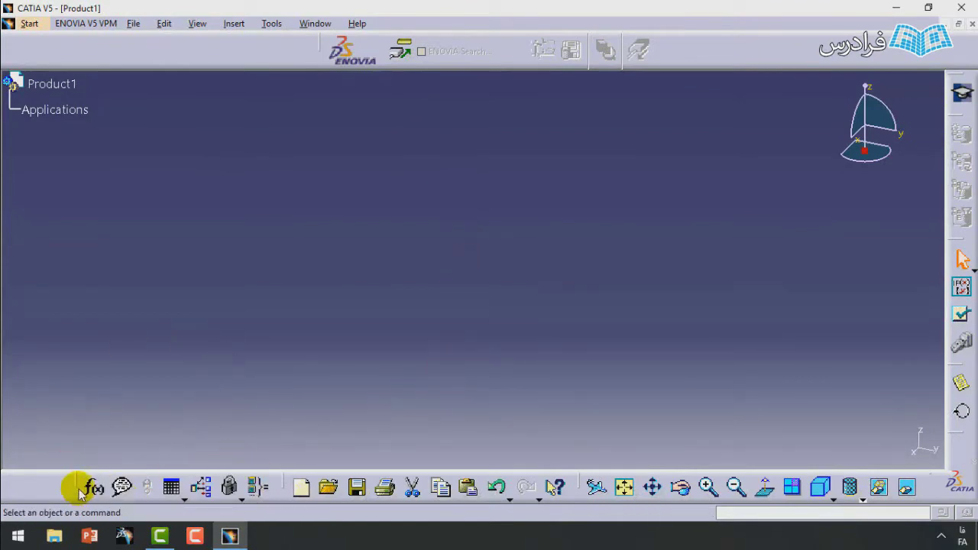
- Undock the Knowledge toolbar into the middle of the workspace to view its tools, and close Product1
drag(77, 486, 410, 257)
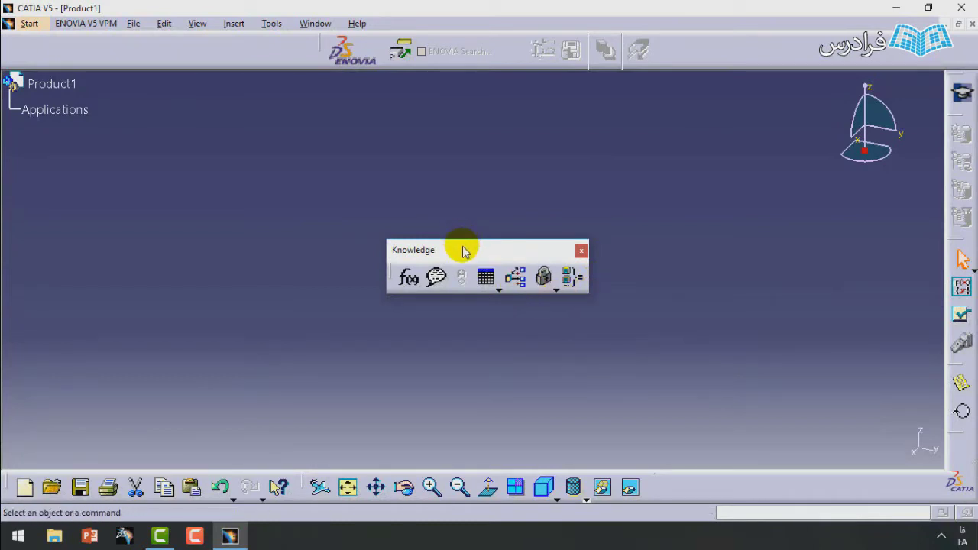
drag(463, 250, 465, 221)
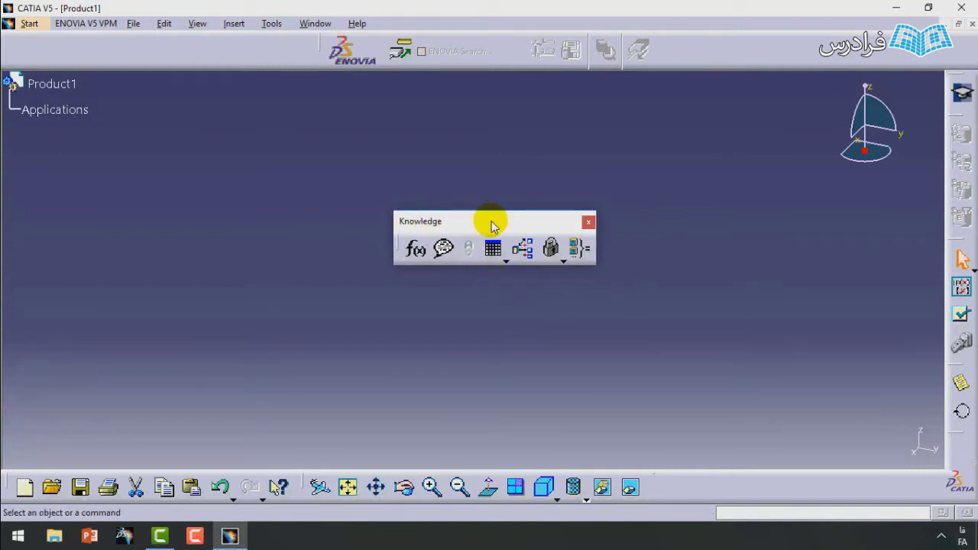
drag(493, 225, 493, 248)
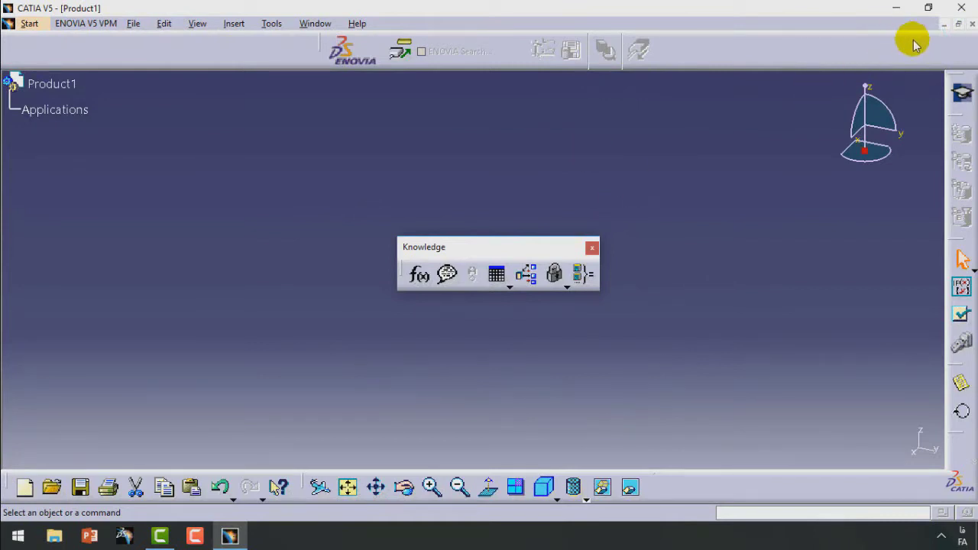
click(971, 25)
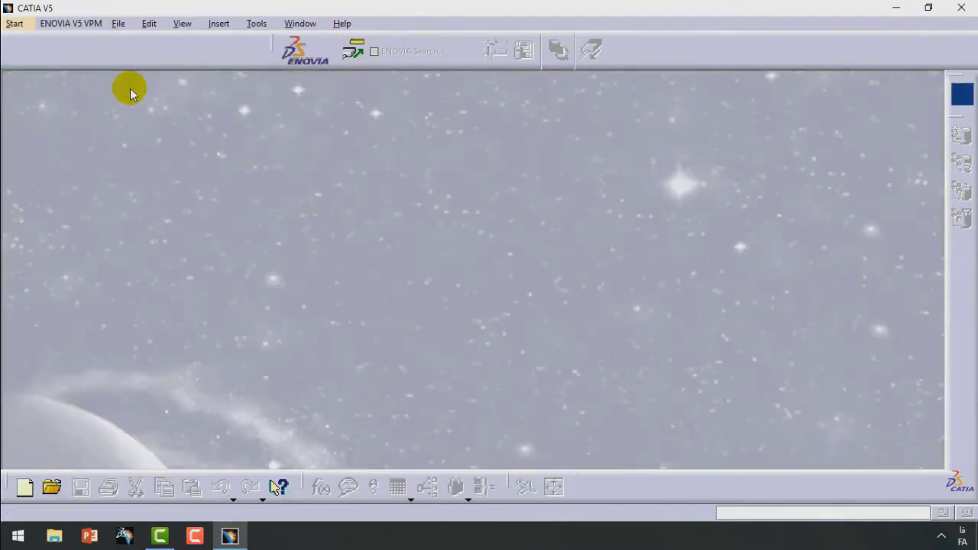
- Start the Sketcher workbench from Mechanical Design, bringing up the new part settings with the name Part1
click(23, 23)
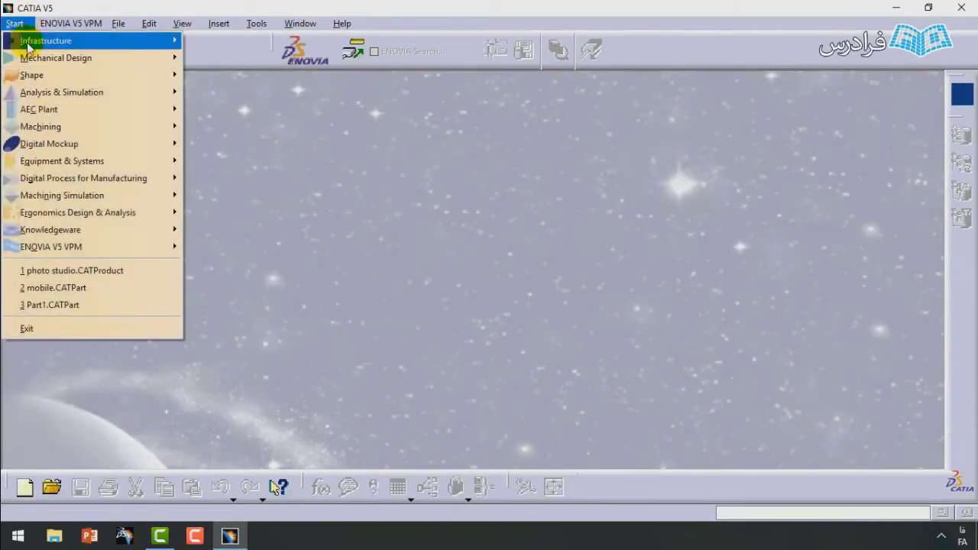
mouse_move(32, 59)
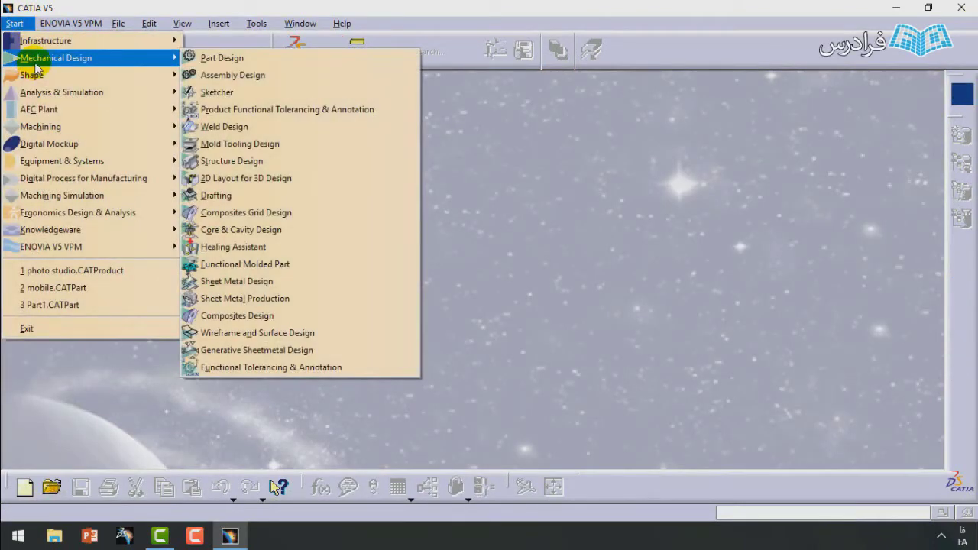
click(256, 91)
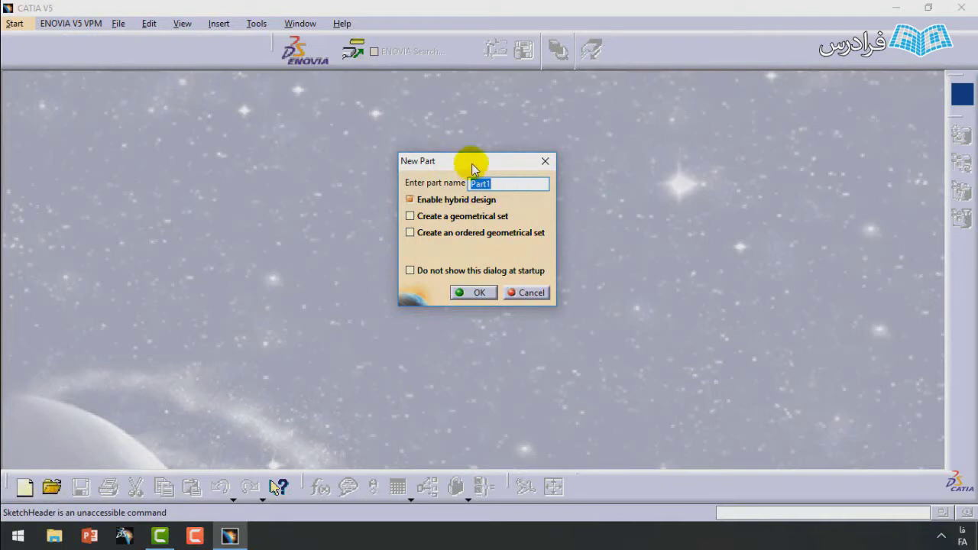
drag(471, 165, 473, 159)
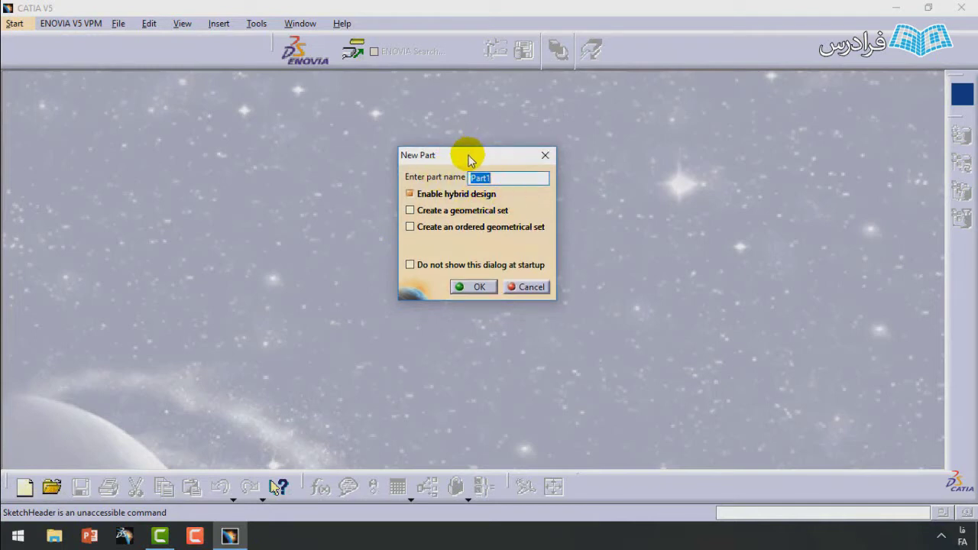
click(500, 177)
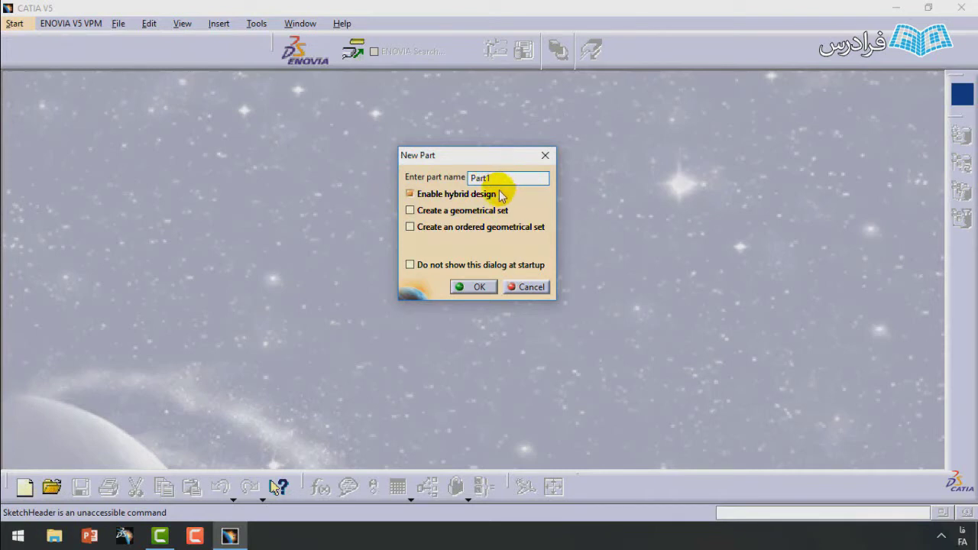
- Try the new part settings with a geometrical set instead of hybrid design, and restore hybrid design
click(409, 194)
click(409, 210)
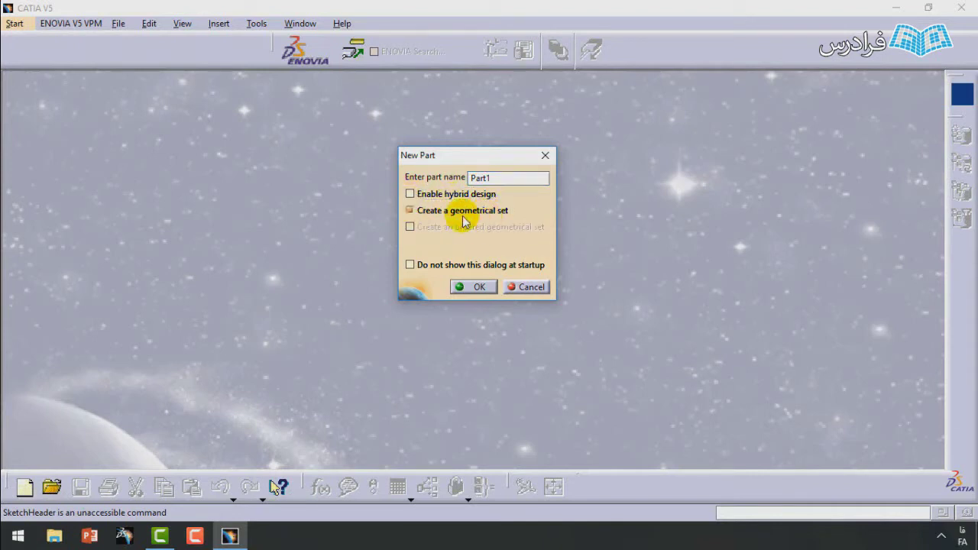
click(409, 194)
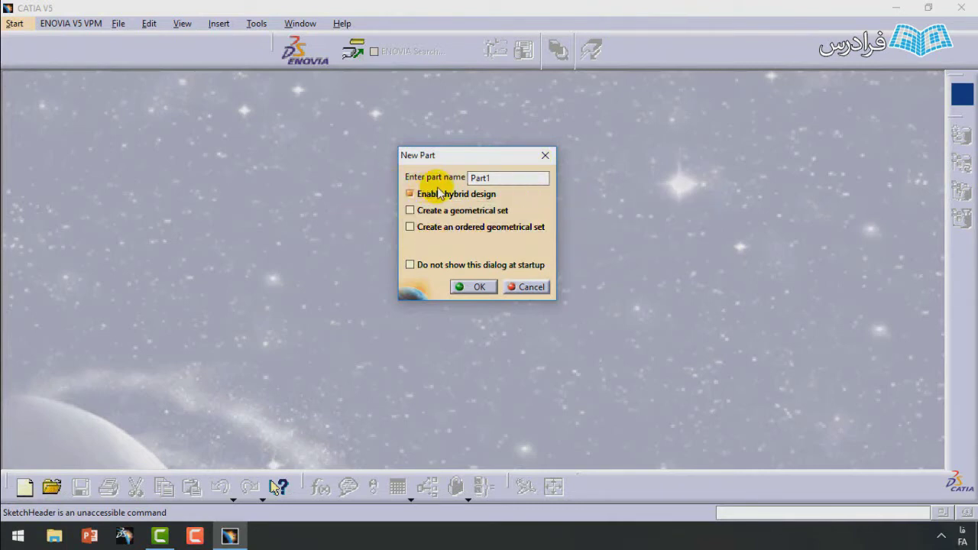
- Create the new part Part1 with hybrid design enabled and no geometrical sets
mouse_move(516, 203)
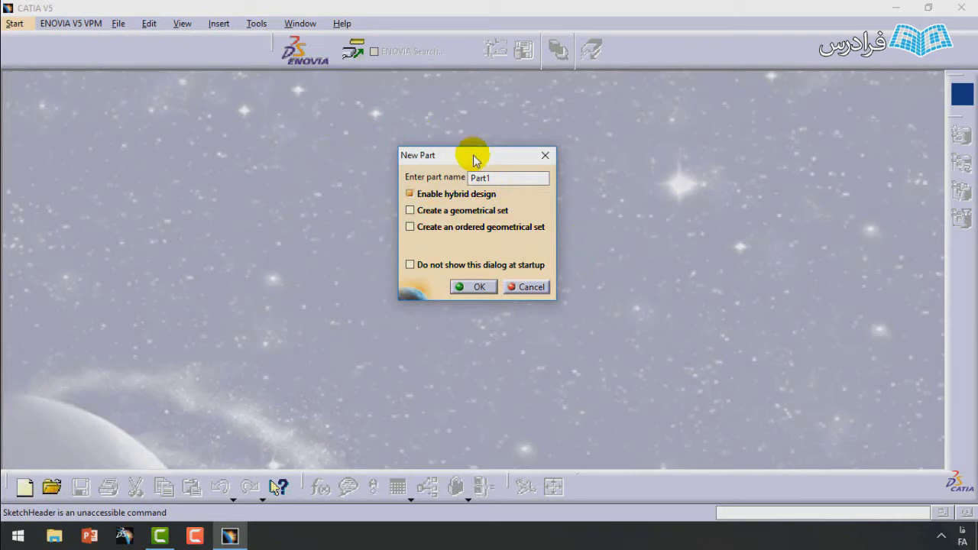
drag(473, 158, 479, 154)
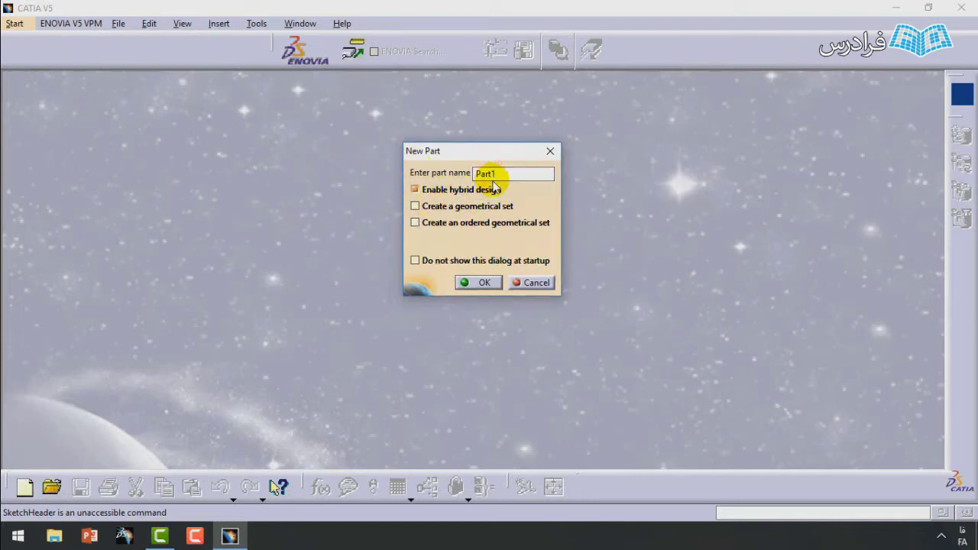
mouse_move(497, 191)
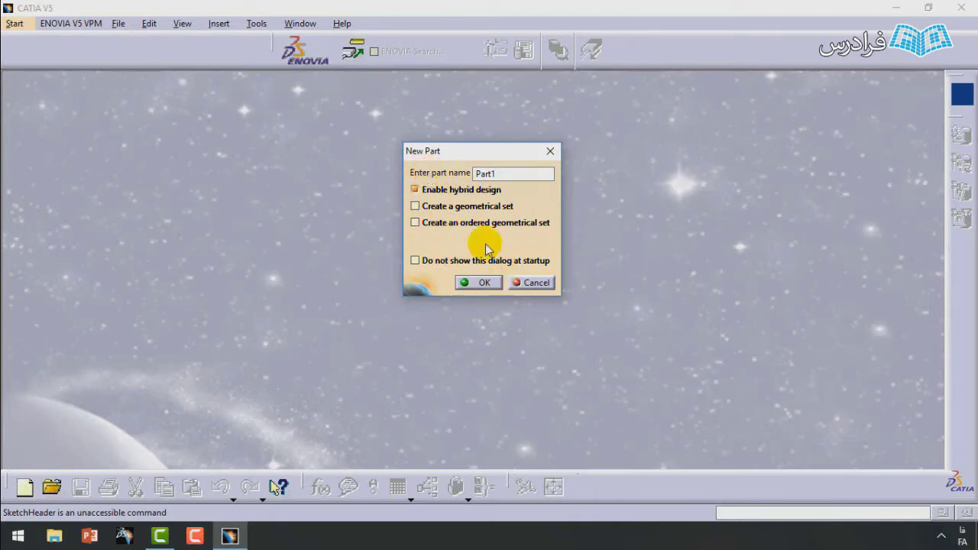
click(480, 286)
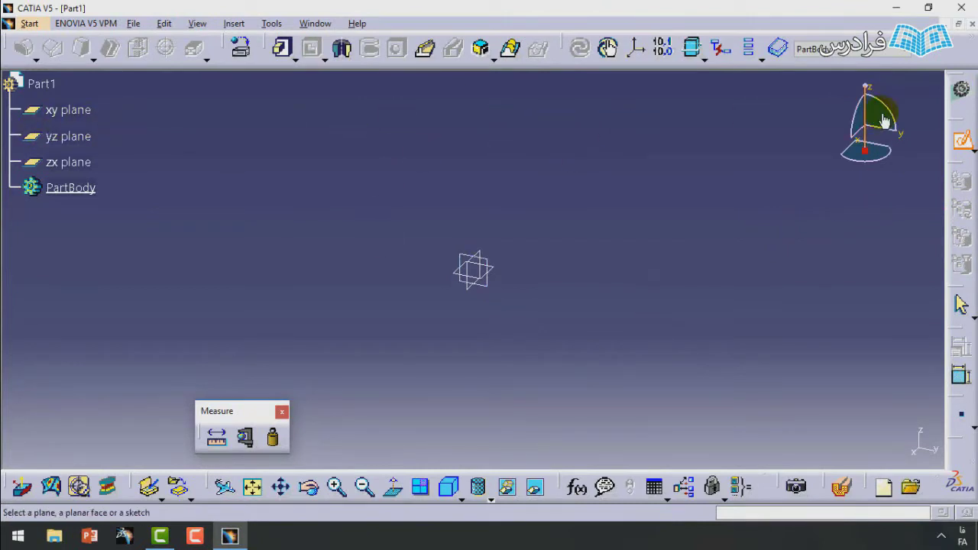
- Undock the Sketcher toolbar and start a sketch on the xy plane
drag(961, 123, 719, 125)
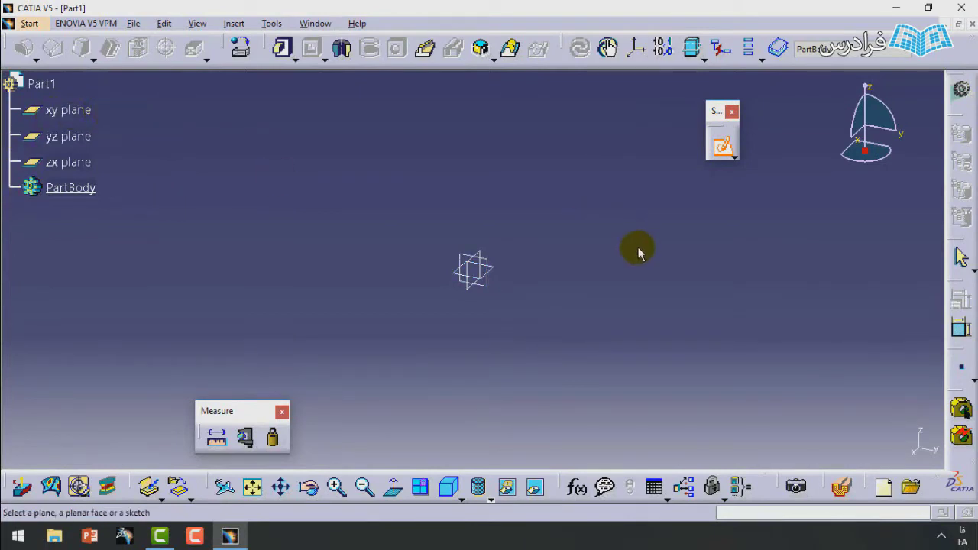
click(79, 113)
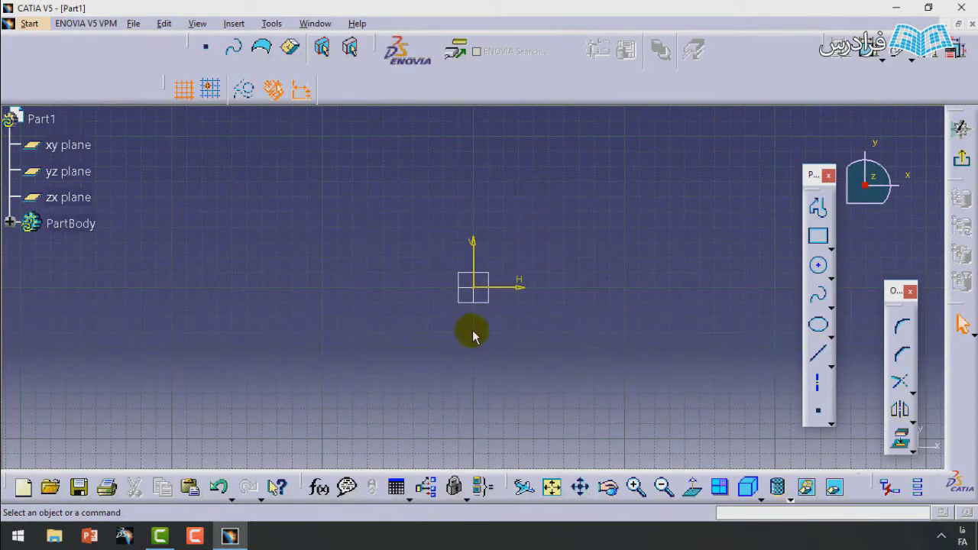
middle_drag(467, 312, 464, 281)
middle_drag(458, 236, 469, 283)
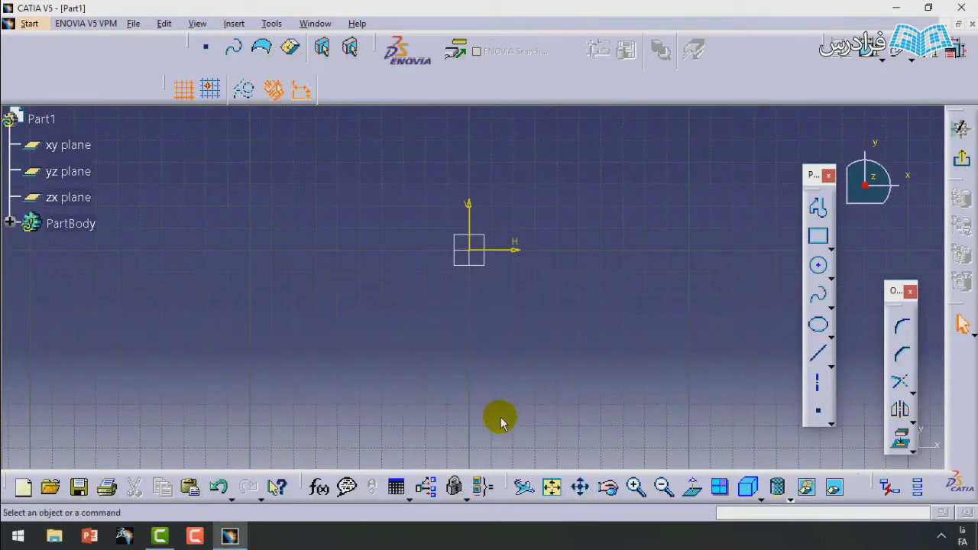
- Undock the Knowledge toolbar and place it in the sketch area below the origin
drag(305, 478, 384, 328)
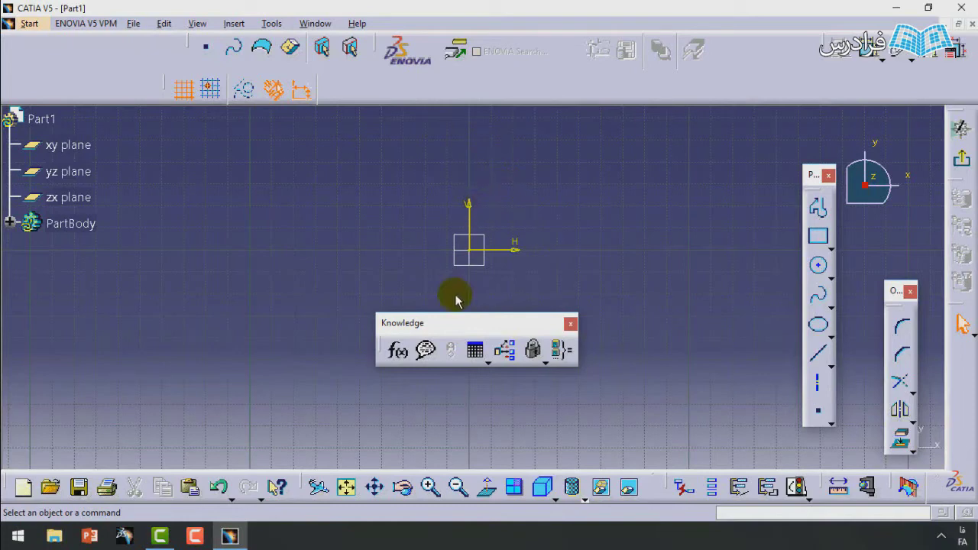
drag(449, 323, 445, 376)
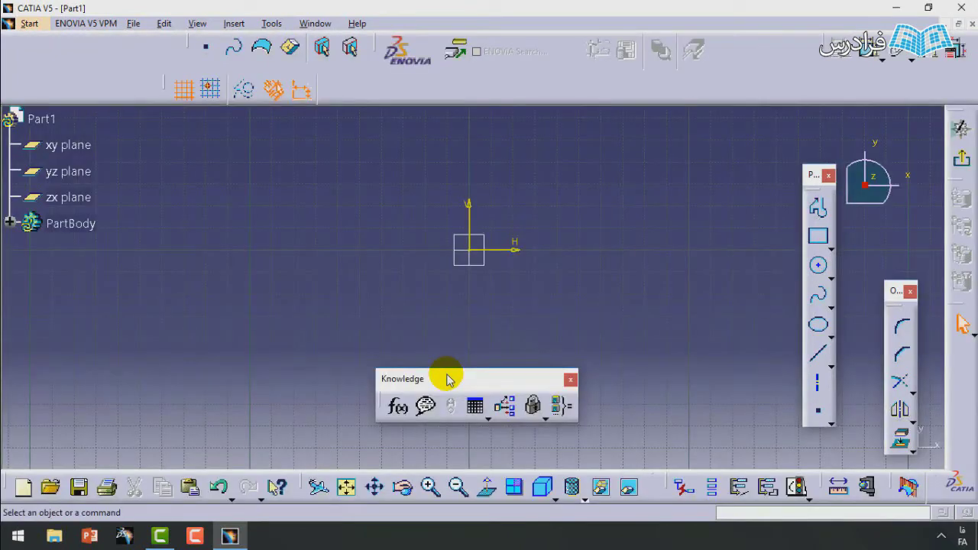
click(481, 261)
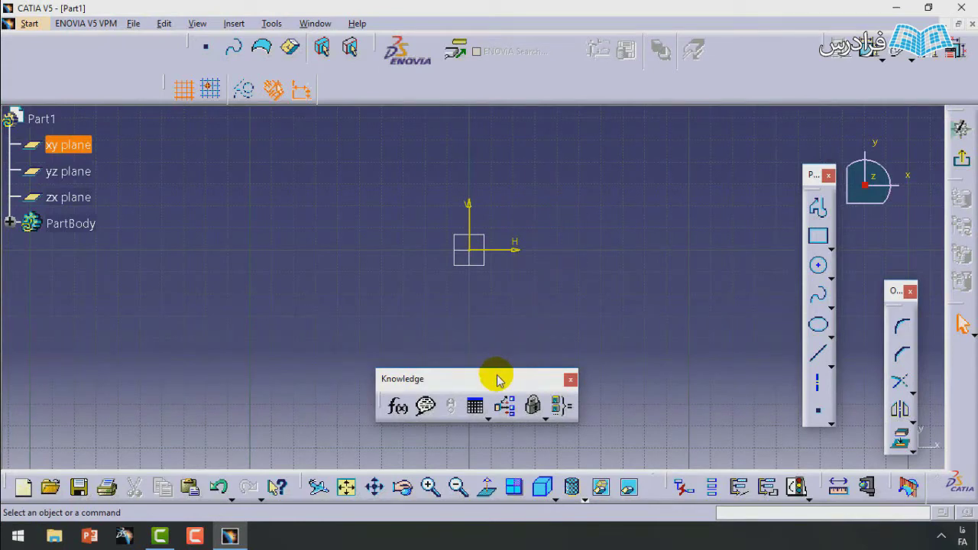
drag(493, 382, 493, 398)
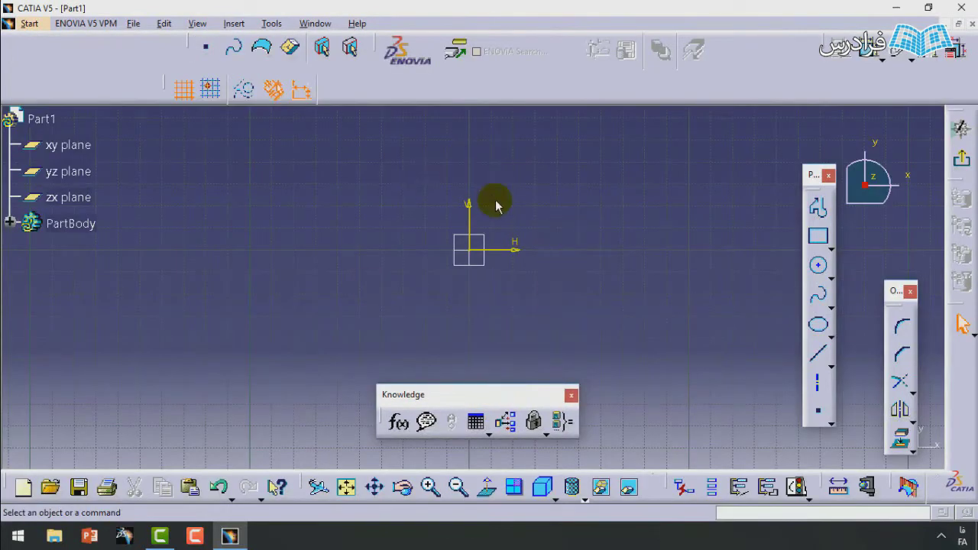
- Open the Formula tool for Part1, enlarge its window to examine the parameter list, and close it without changes
click(400, 422)
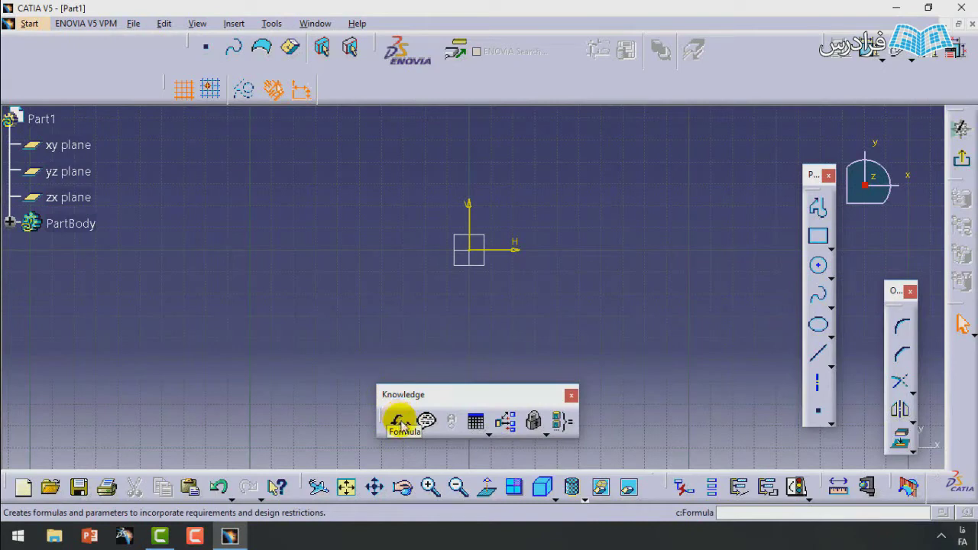
click(408, 424)
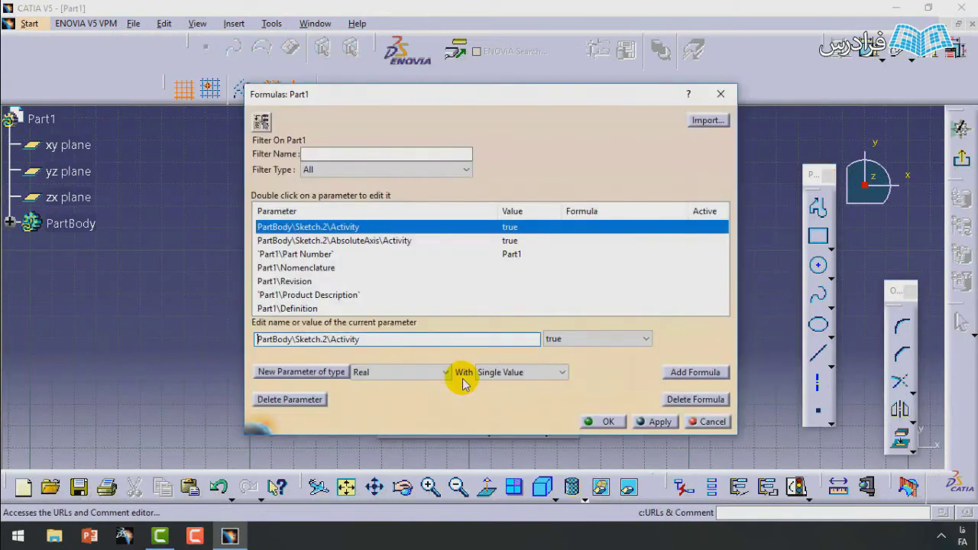
drag(484, 98, 484, 55)
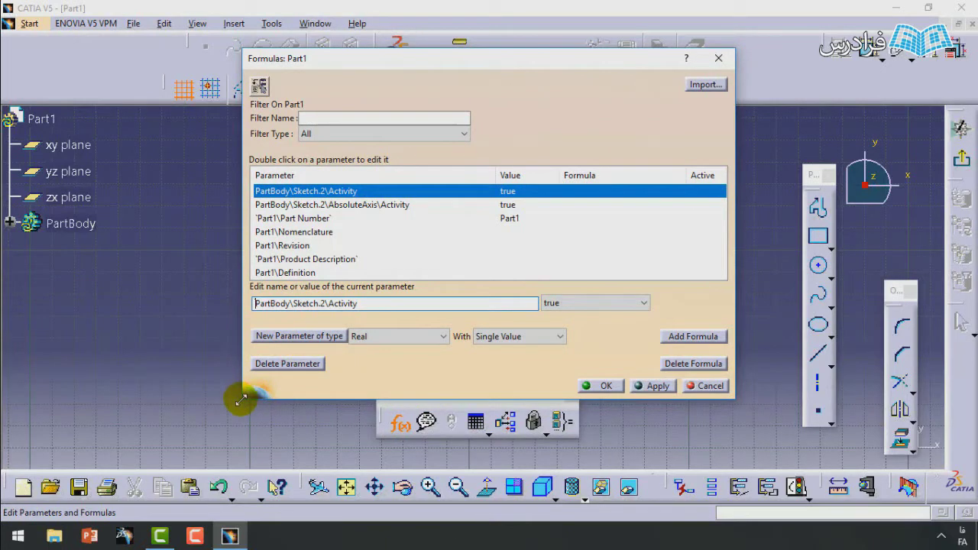
mouse_move(240, 400)
mouse_down()
mouse_move(238, 421)
mouse_move(243, 411)
mouse_up()
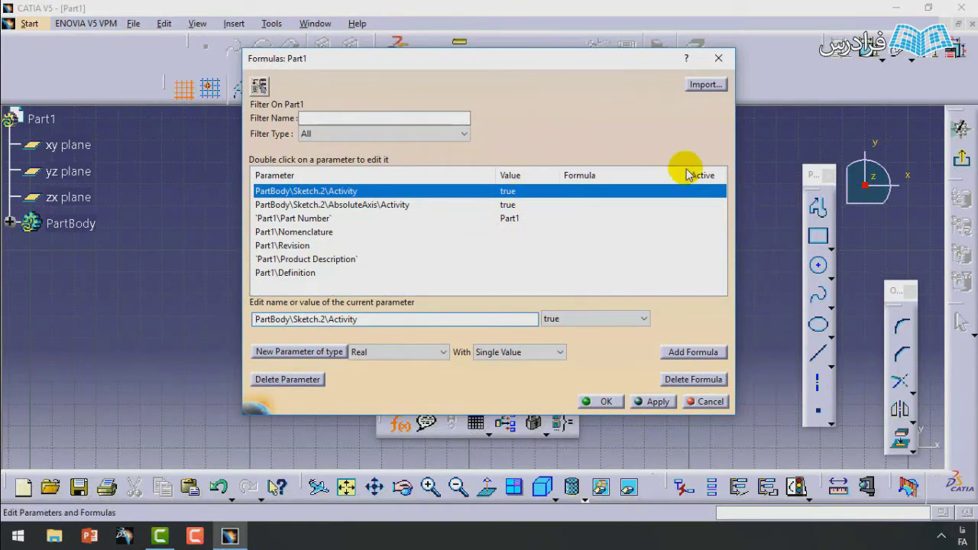
click(718, 59)
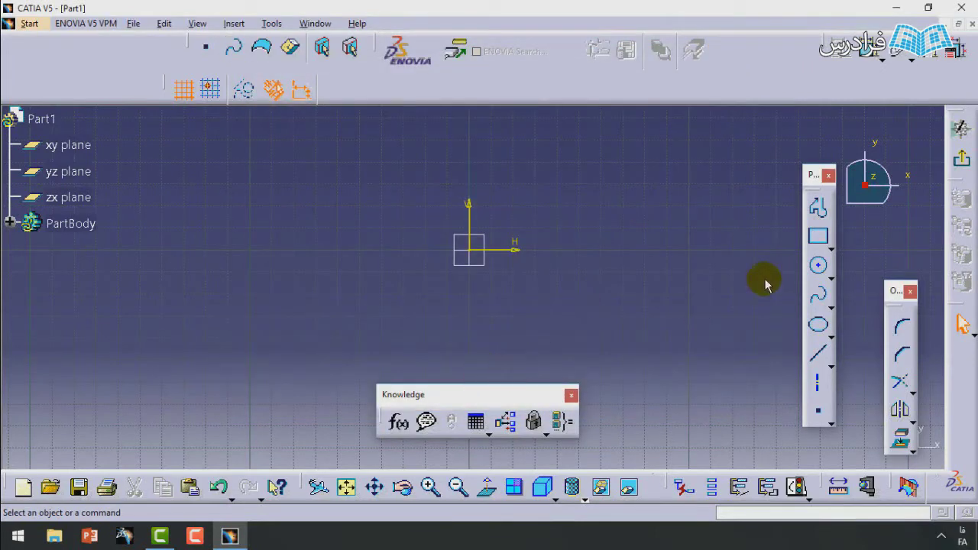
- Sketch a rectangle around the origin, wider than it is tall, with its sides horizontal and vertical
click(818, 239)
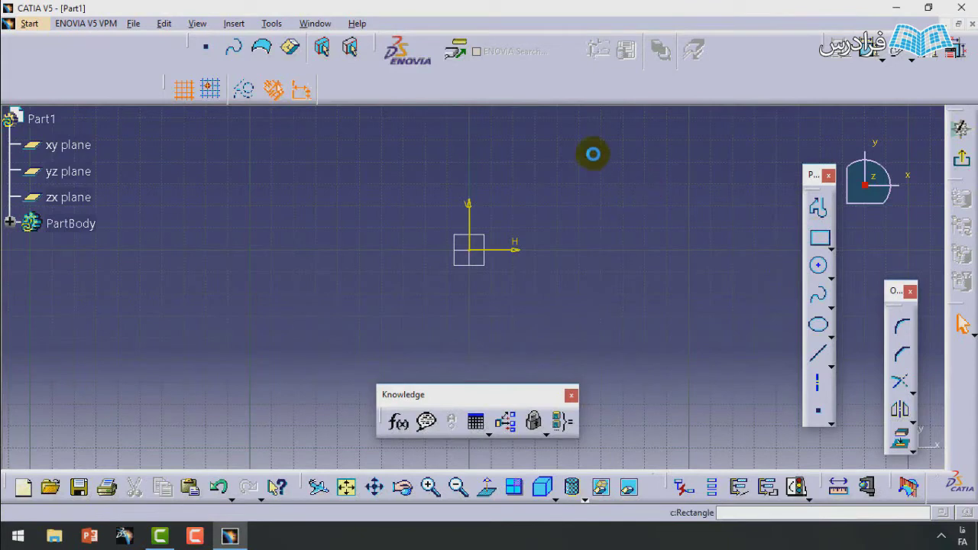
click(646, 139)
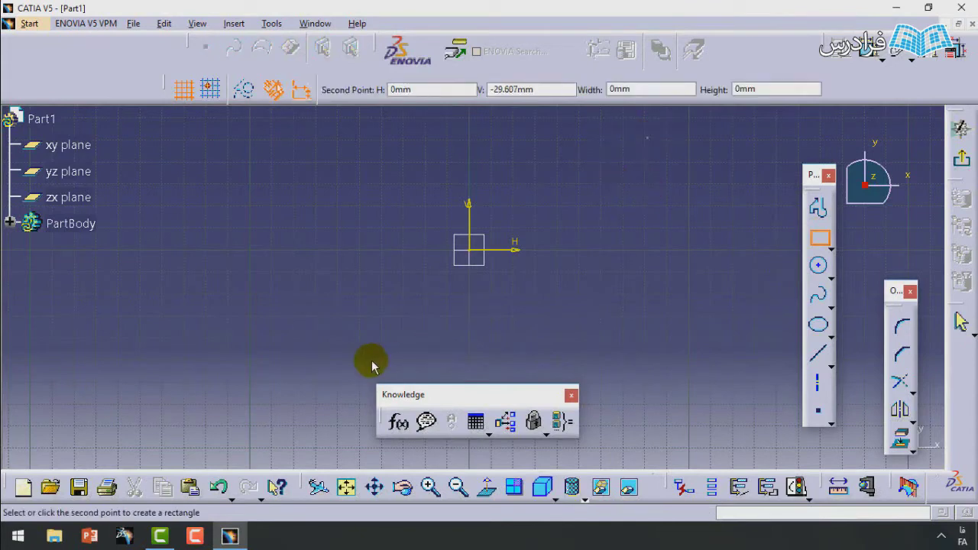
click(304, 367)
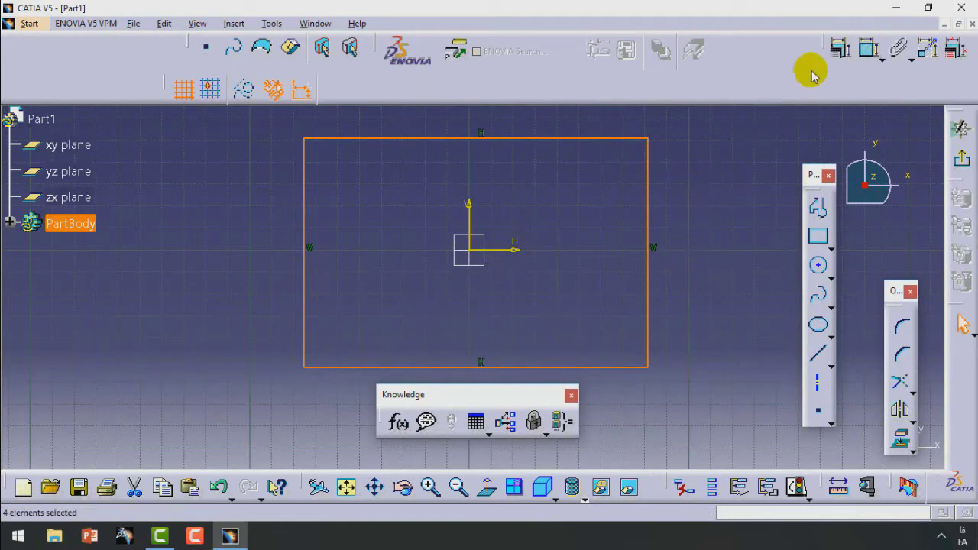
- Add dimensional constraints for the rectangle's width above its upper edge and its height beside its right edge
click(866, 52)
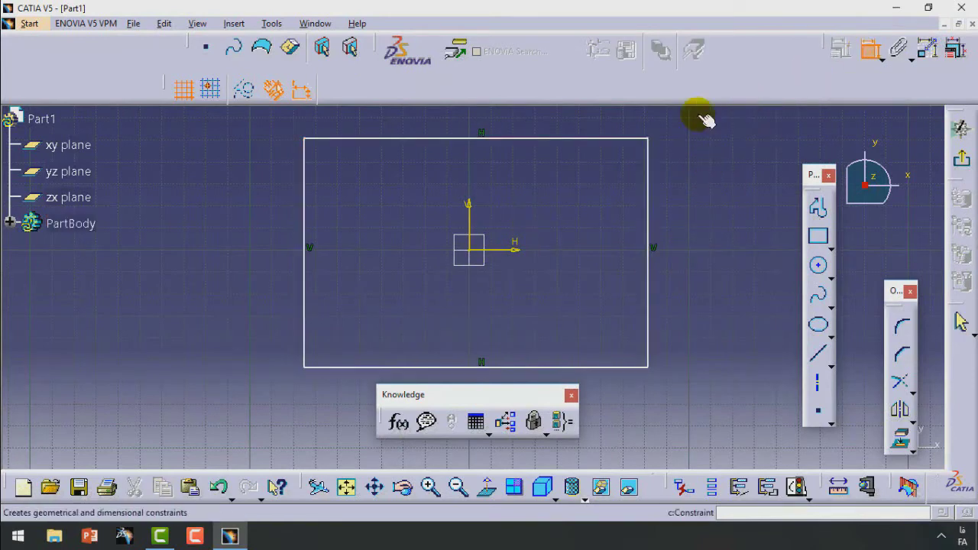
click(570, 140)
click(515, 120)
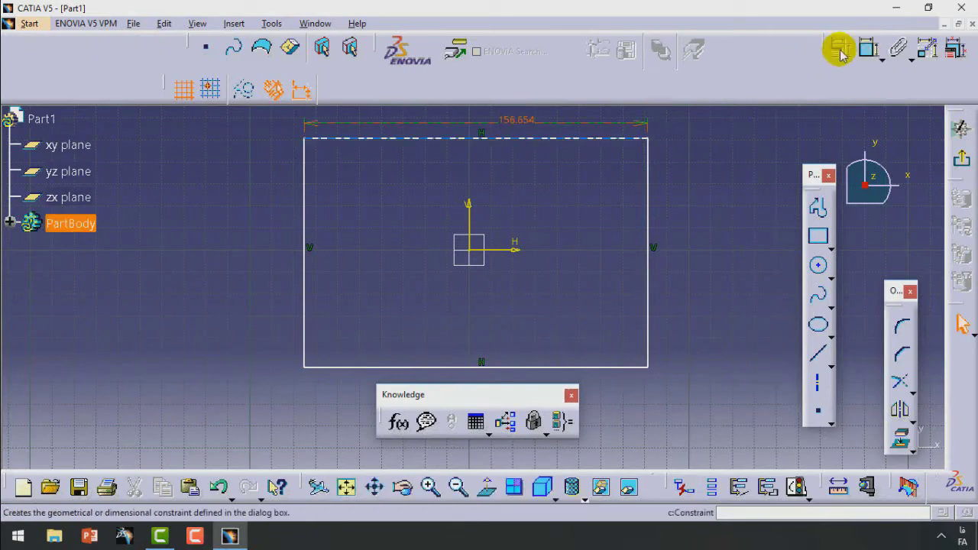
click(871, 52)
click(648, 221)
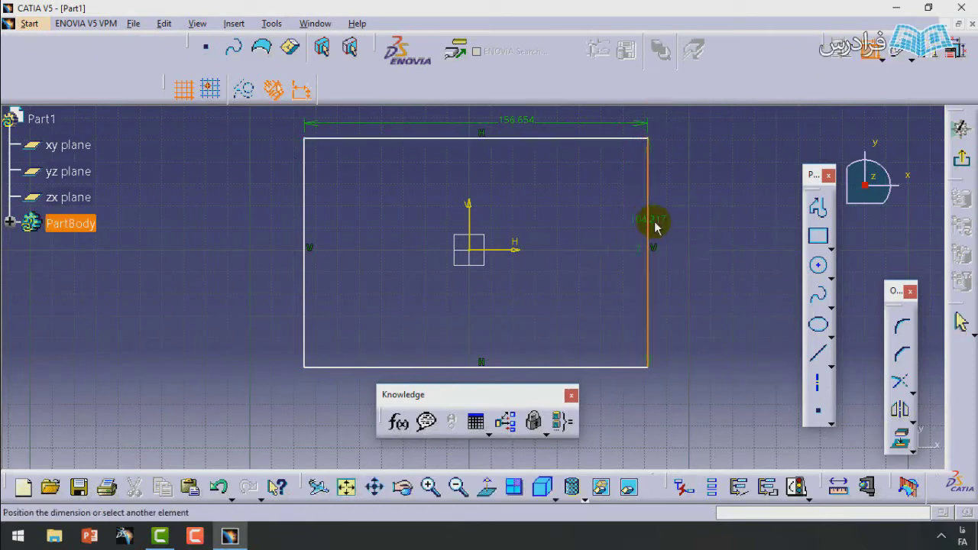
click(695, 250)
click(739, 218)
mouse_move(739, 219)
middle_down()
mouse_move(702, 220)
mouse_move(648, 262)
middle_up()
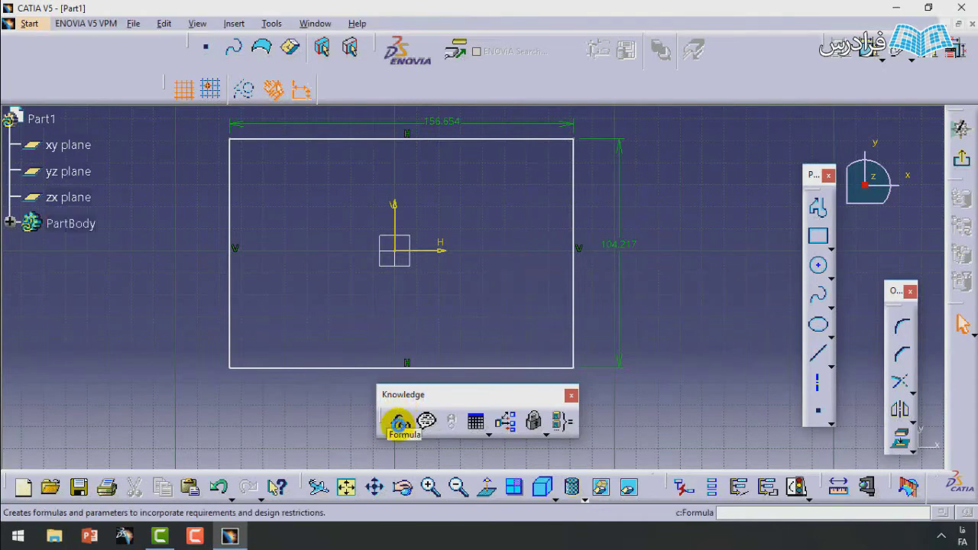
- Open the Formula tool for Part1, uncover the sketch, and pick the rectangle's width dimension as the current parameter
click(399, 423)
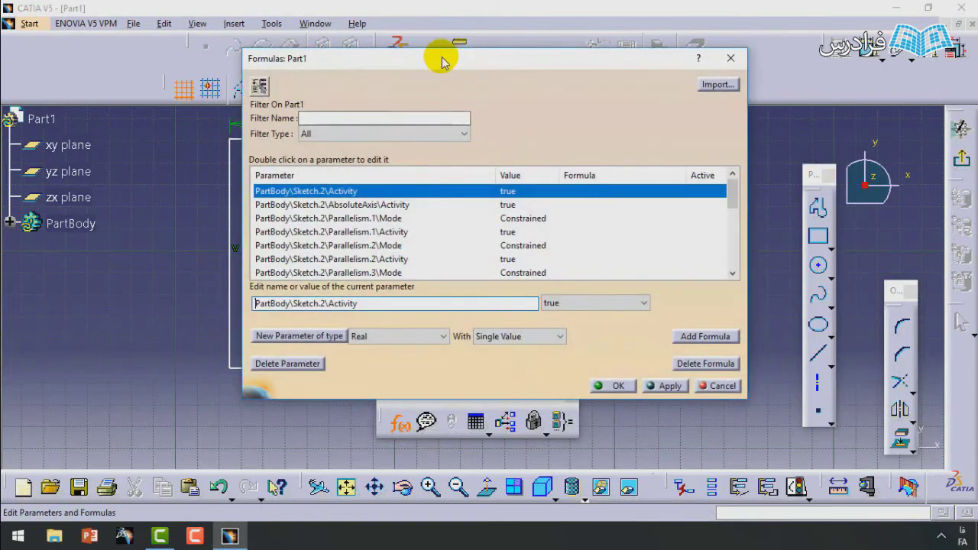
drag(442, 61, 717, 74)
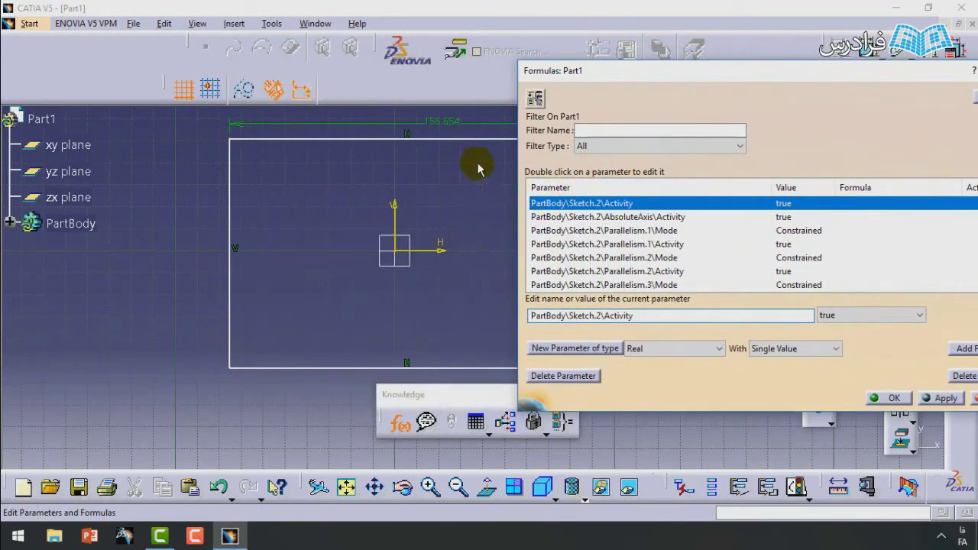
click(456, 125)
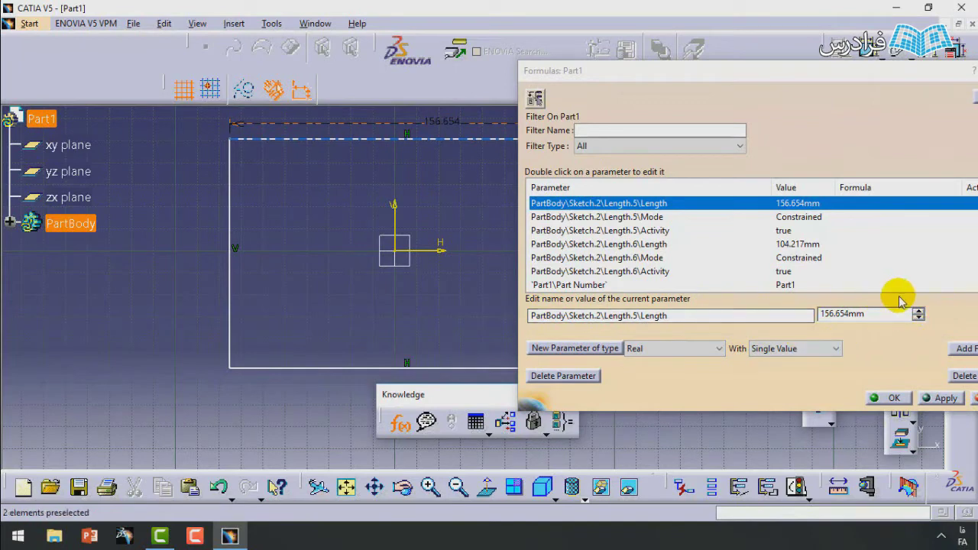
- Lower the rectangle's width parameter to 154.654 mm and reposition the Formulas window so all its options can be reached
click(918, 320)
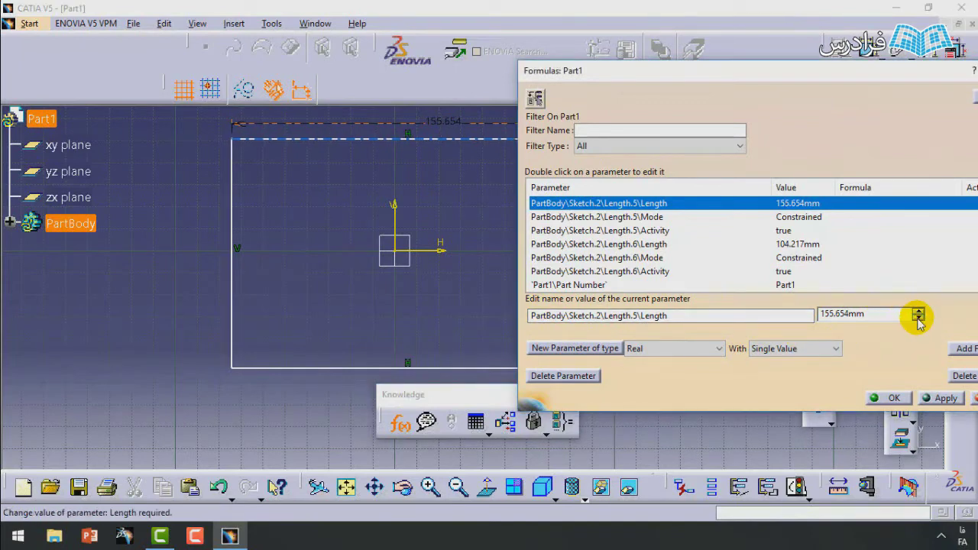
click(918, 319)
middle_drag(436, 229, 300, 235)
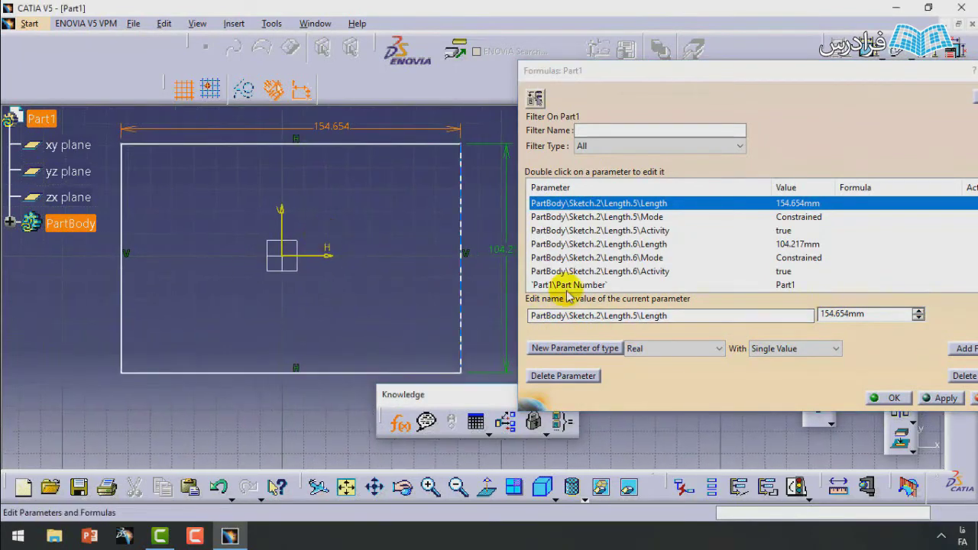
drag(753, 82, 689, 73)
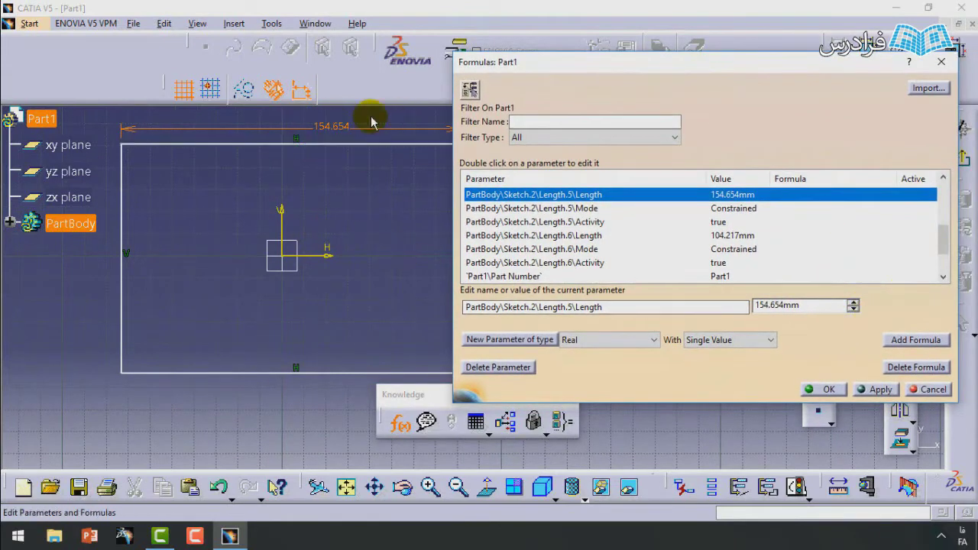
- Add a formula that drives the rectangle's width as PartBody\Sketch.2\Length.6\Length *3, picking the height dimension from the sketch, and accept it
click(920, 341)
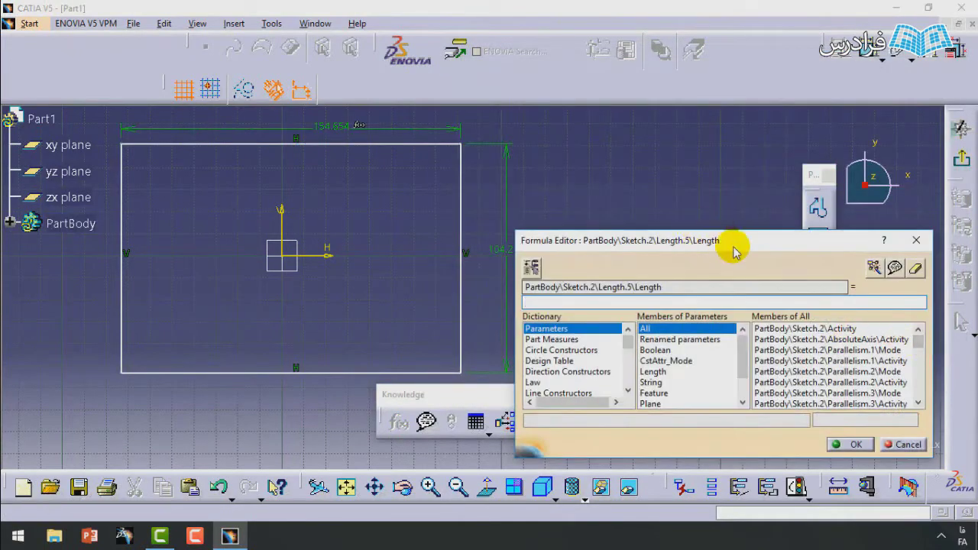
drag(732, 244, 734, 158)
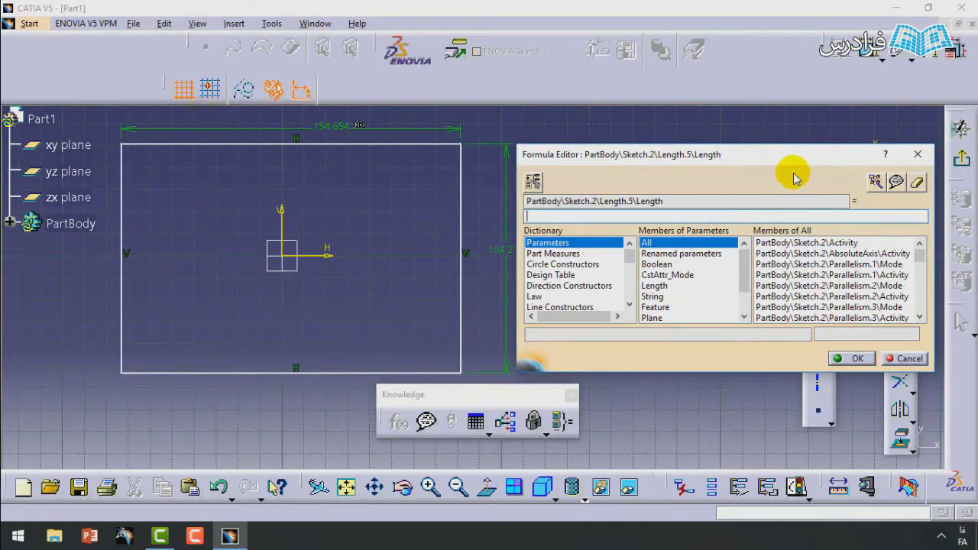
click(688, 200)
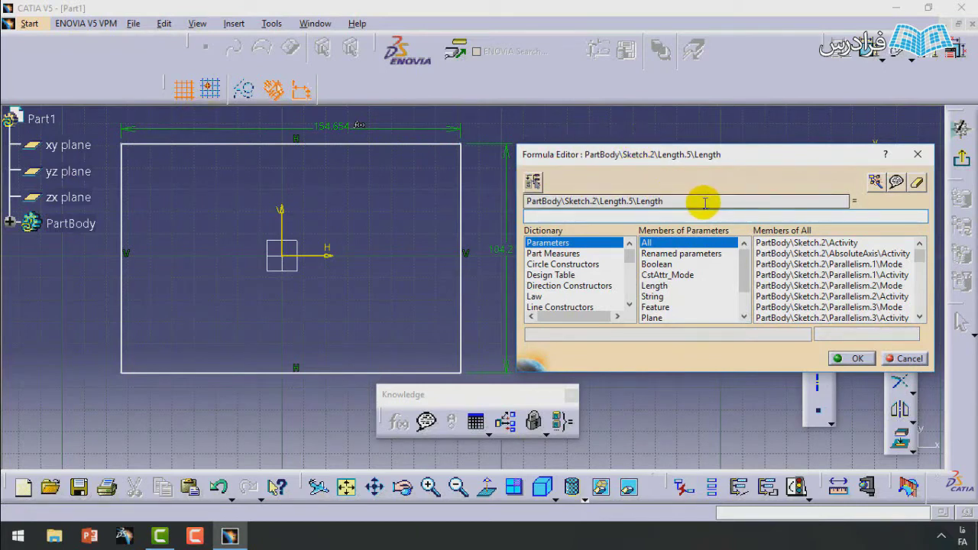
click(680, 198)
click(680, 198)
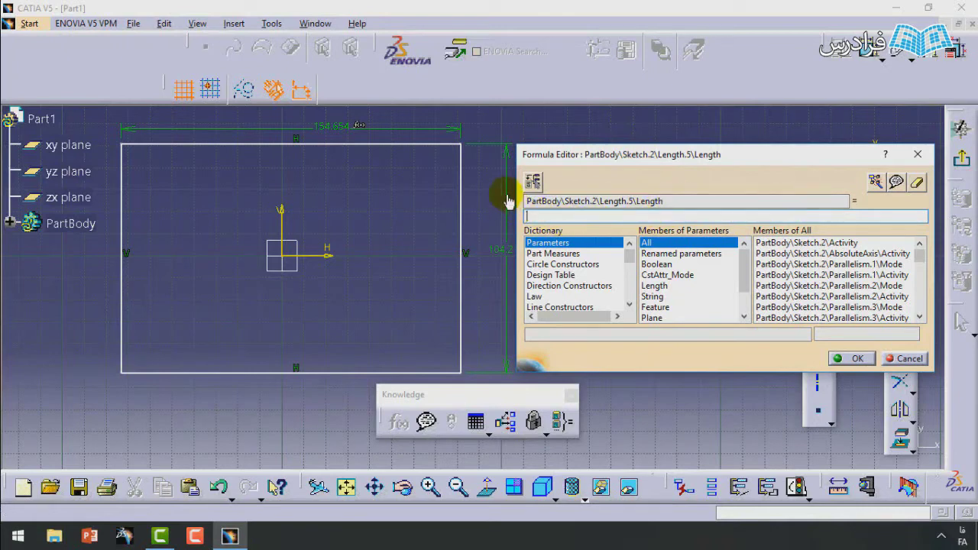
click(689, 203)
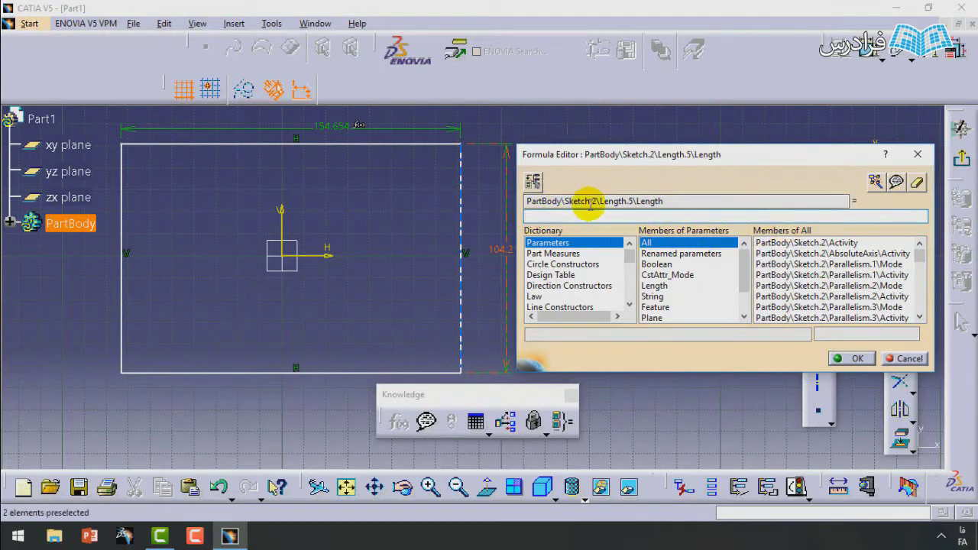
click(593, 217)
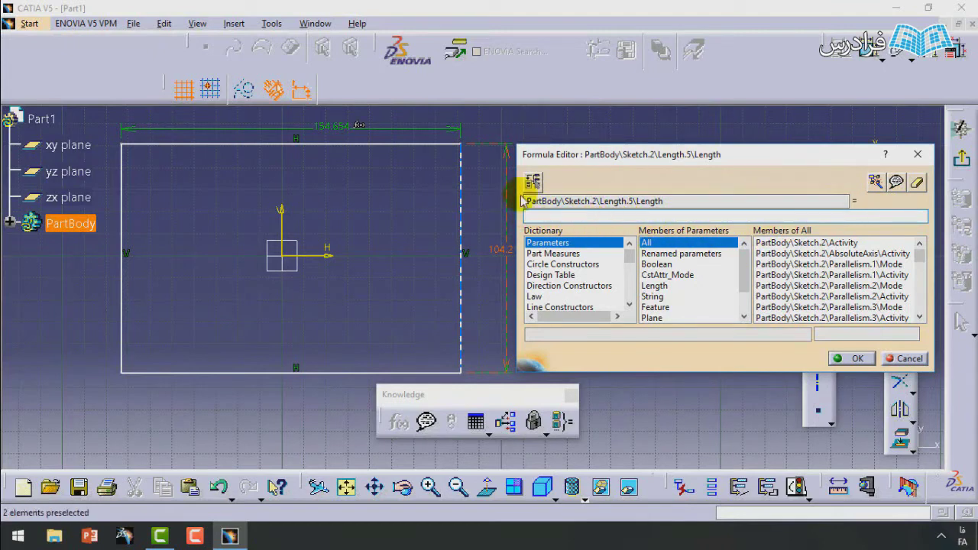
click(510, 260)
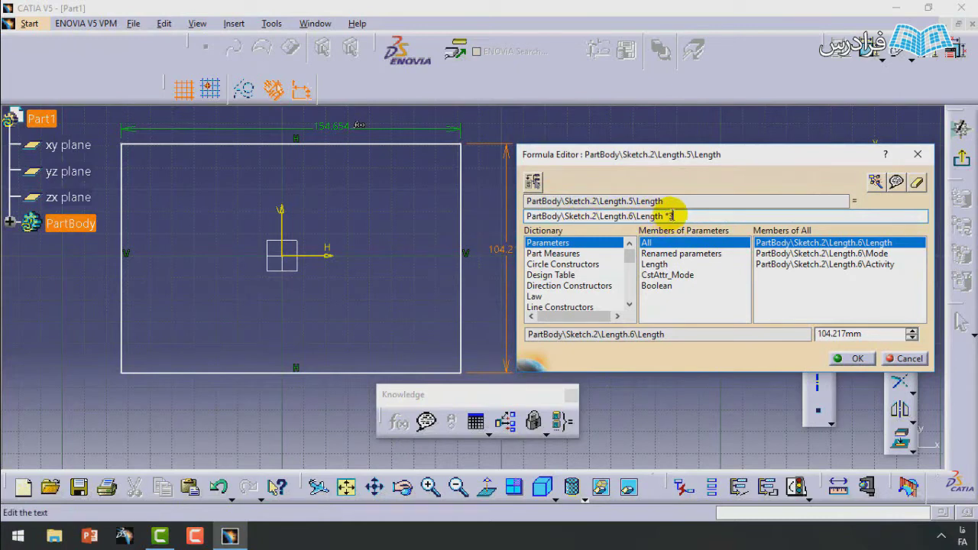
text(3)
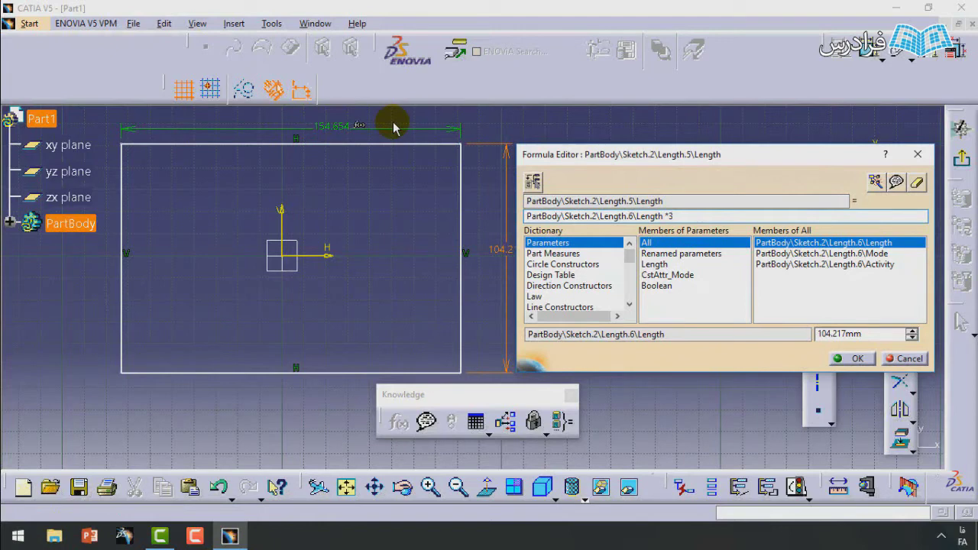
click(842, 358)
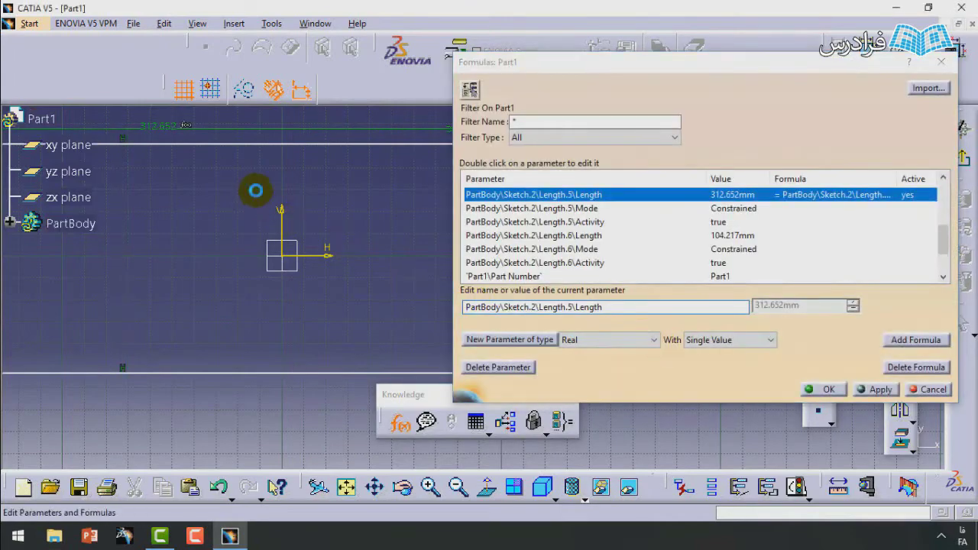
middle_drag(275, 292, 193, 285)
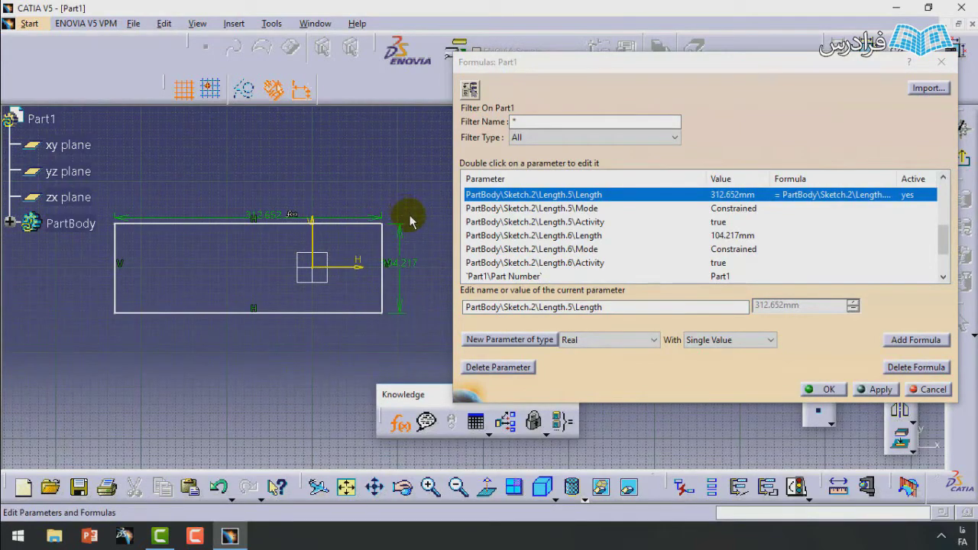
click(823, 389)
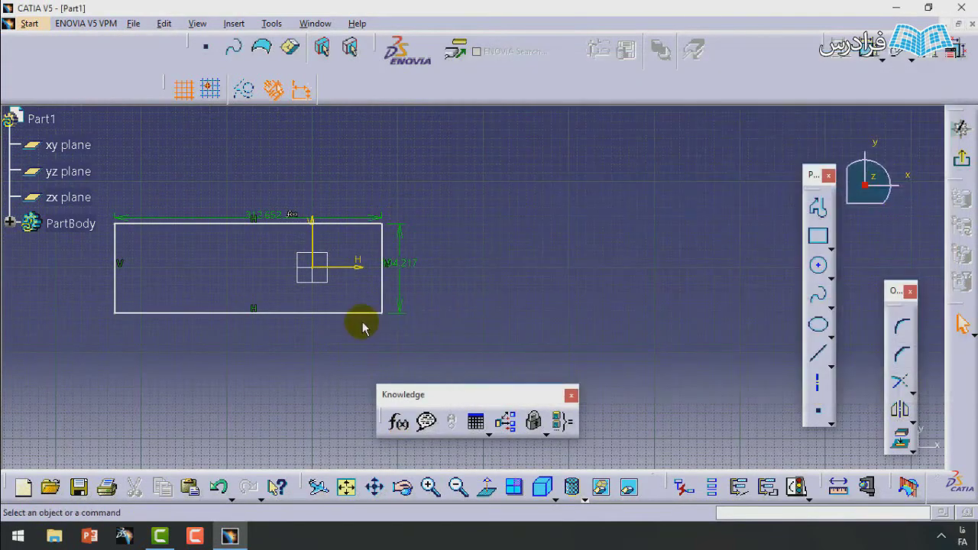
- Set the rectangle's height dimension to 100 mm
mouse_move(423, 306)
middle_down()
mouse_move(458, 291)
mouse_move(550, 314)
mouse_move(486, 218)
middle_up()
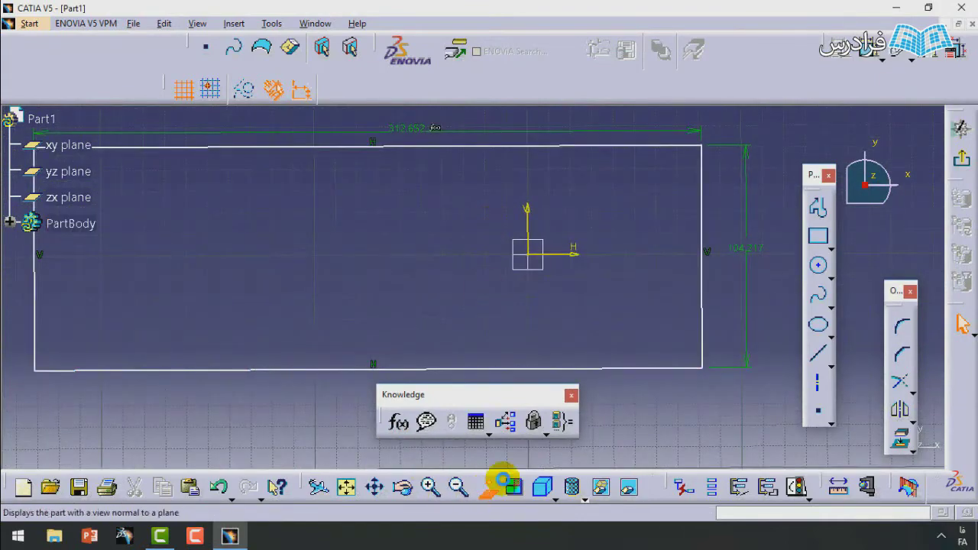
click(746, 248)
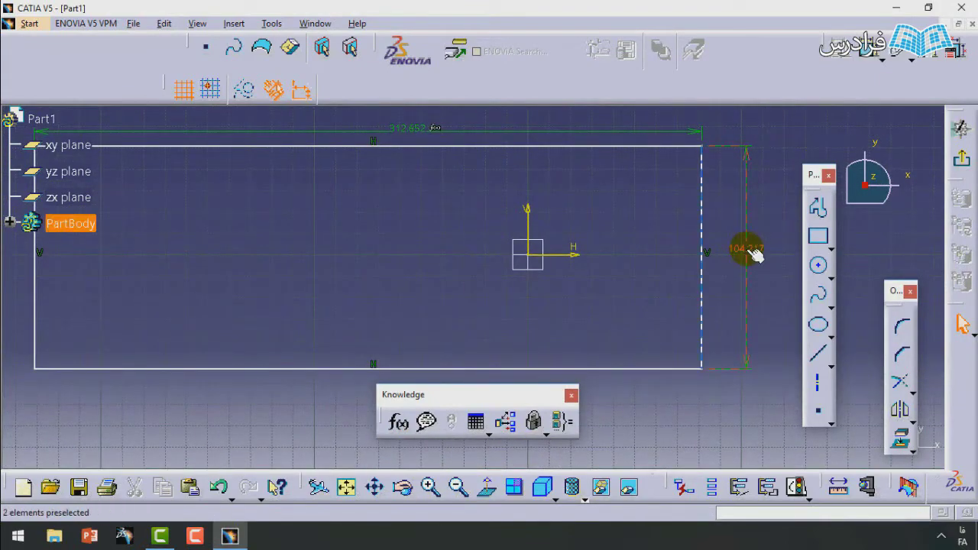
double_click(746, 249)
text(1)
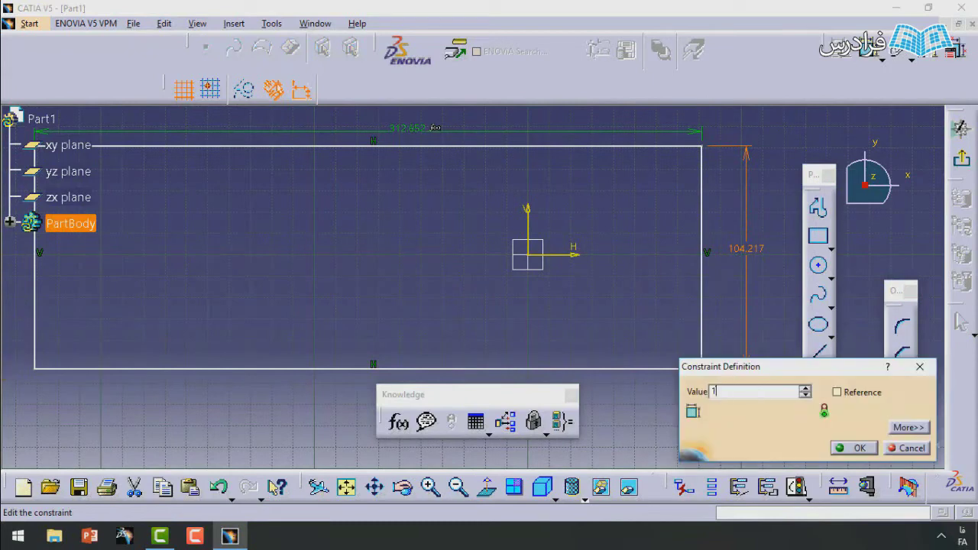
text(00)
key(Return)
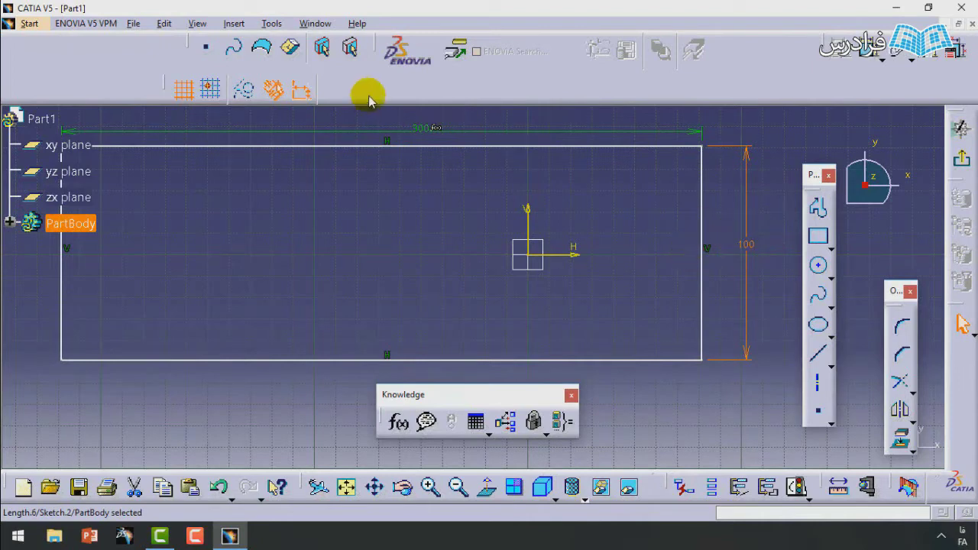
click(576, 191)
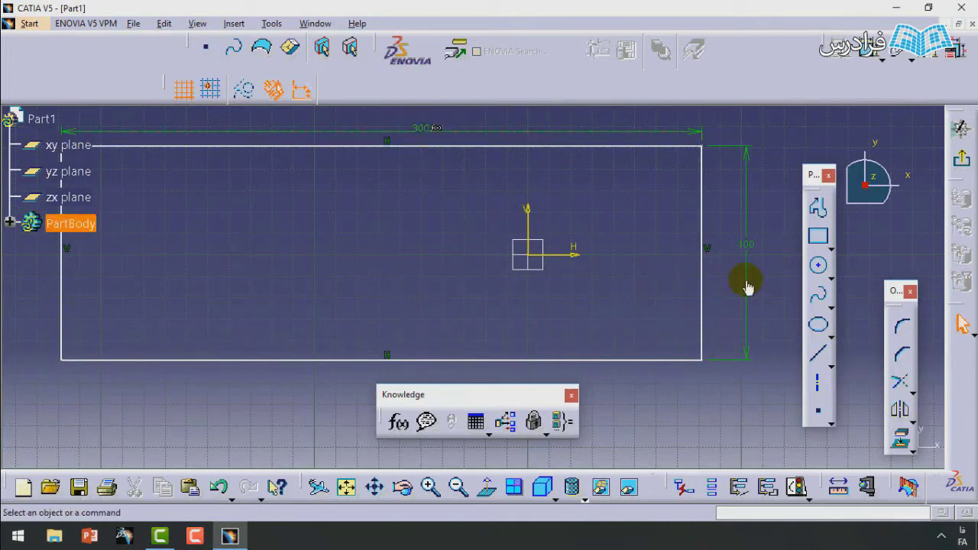
- Deactivate the formula that drives the rectangle's width dimension
double_click(416, 126)
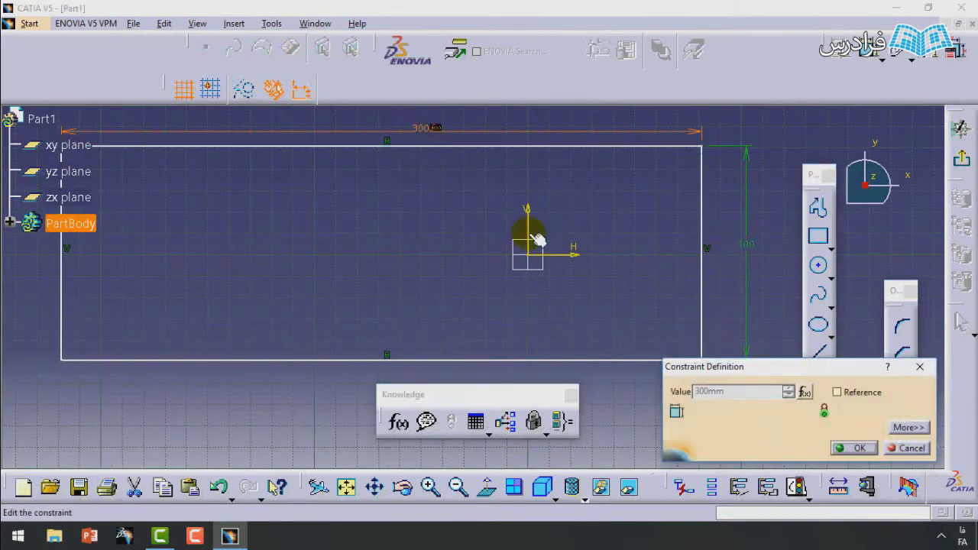
drag(704, 366, 394, 183)
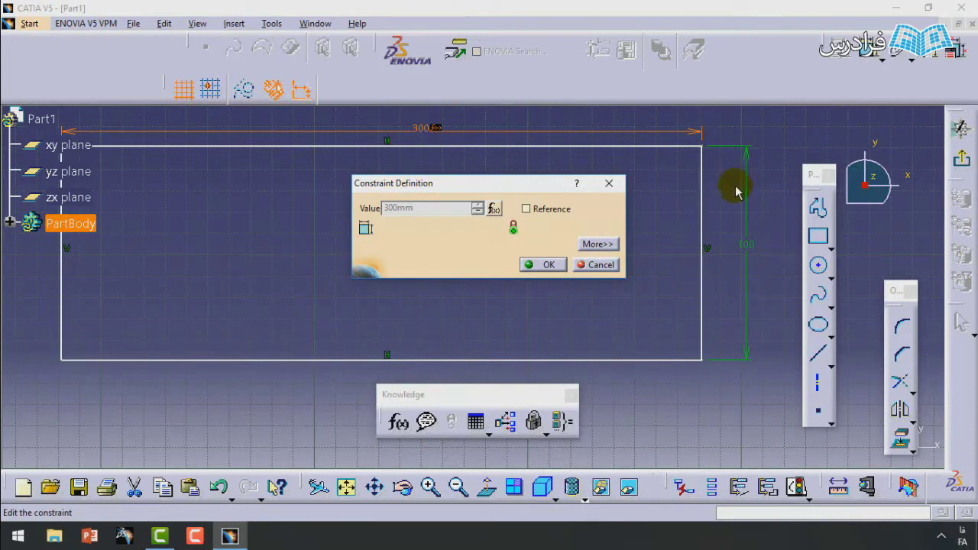
right_click(402, 212)
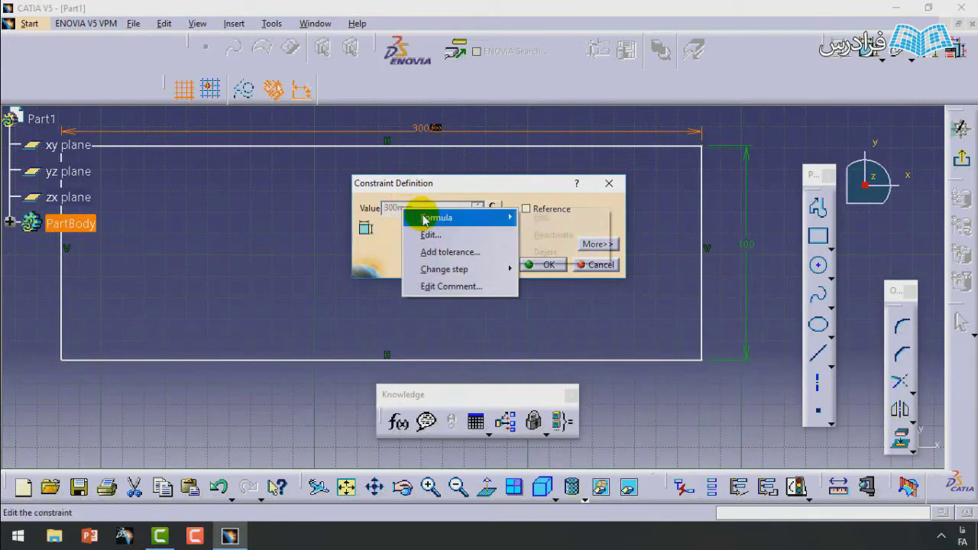
mouse_move(419, 217)
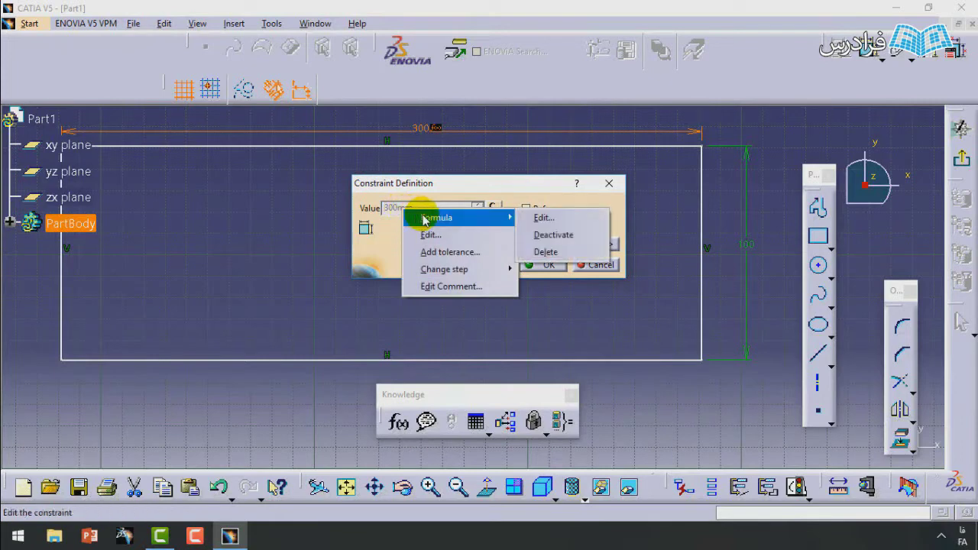
click(554, 234)
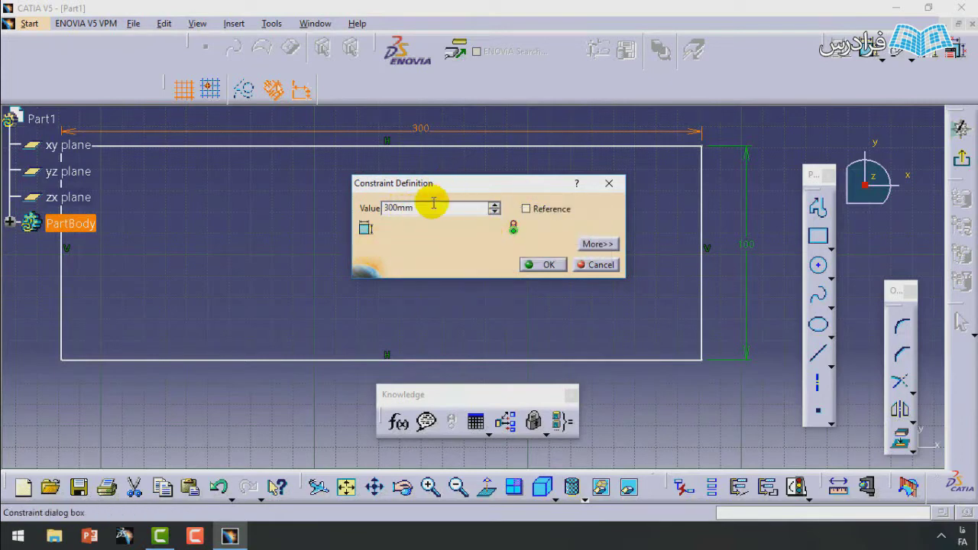
click(544, 264)
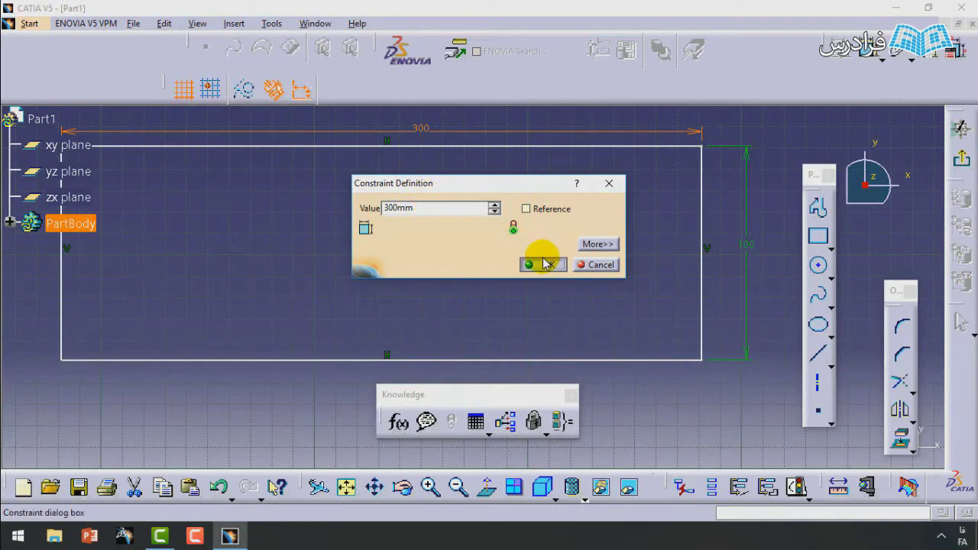
- Set the rectangle's width dimension to 150 mm
double_click(422, 126)
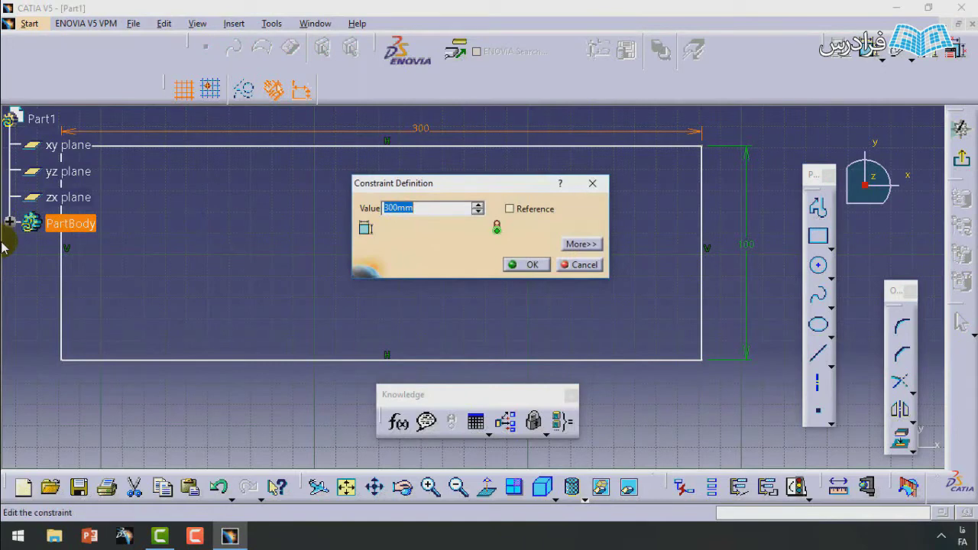
text(150)
key(Return)
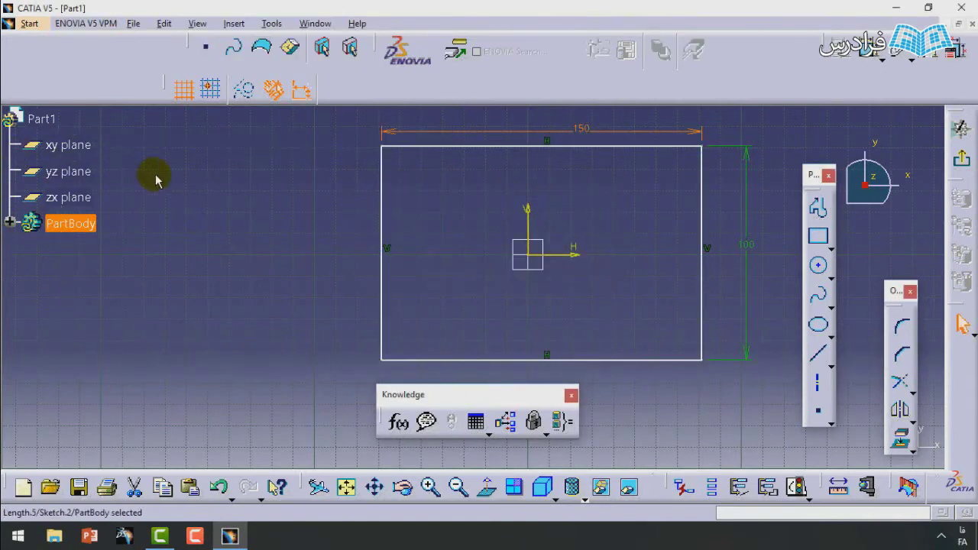
middle_drag(581, 184, 547, 197)
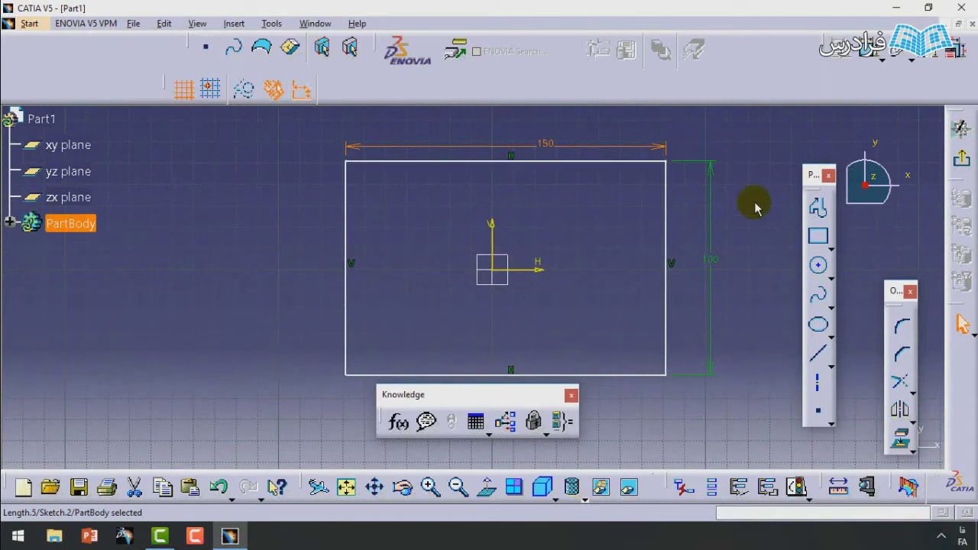
- Add a second formula driving the rectangle's width as PartBody\Sketch.2\Length.6\Length *4, picking the height dimension from the sketch, and accept it
click(753, 282)
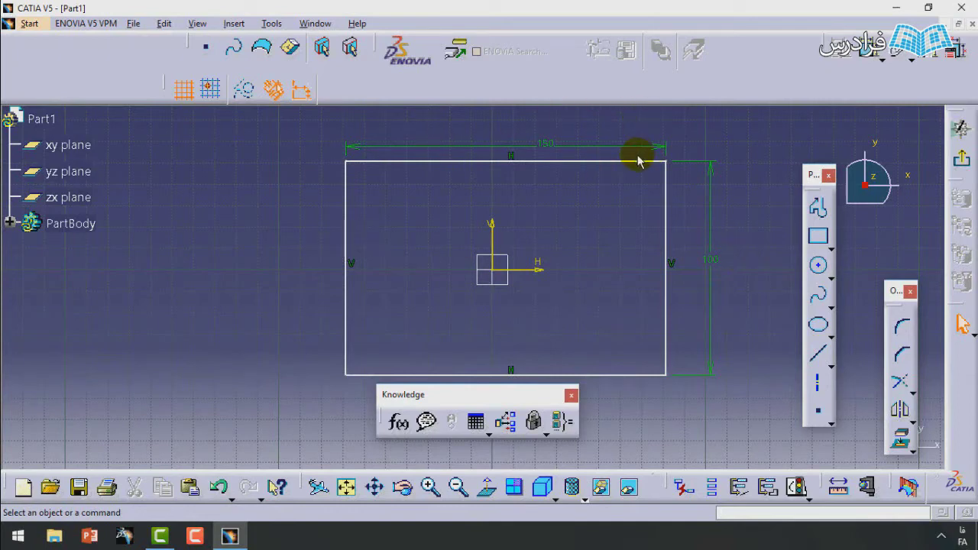
click(399, 420)
middle_drag(404, 190, 229, 211)
click(373, 167)
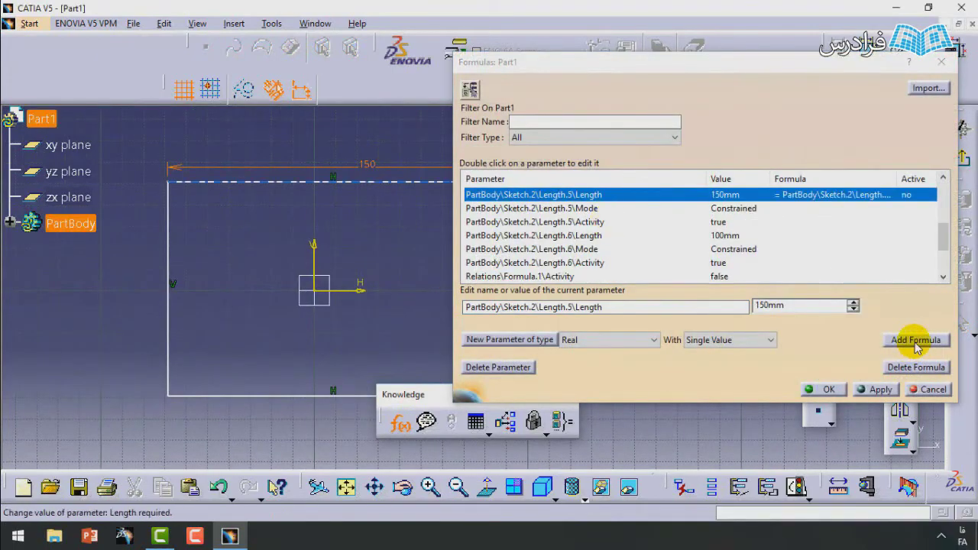
click(913, 341)
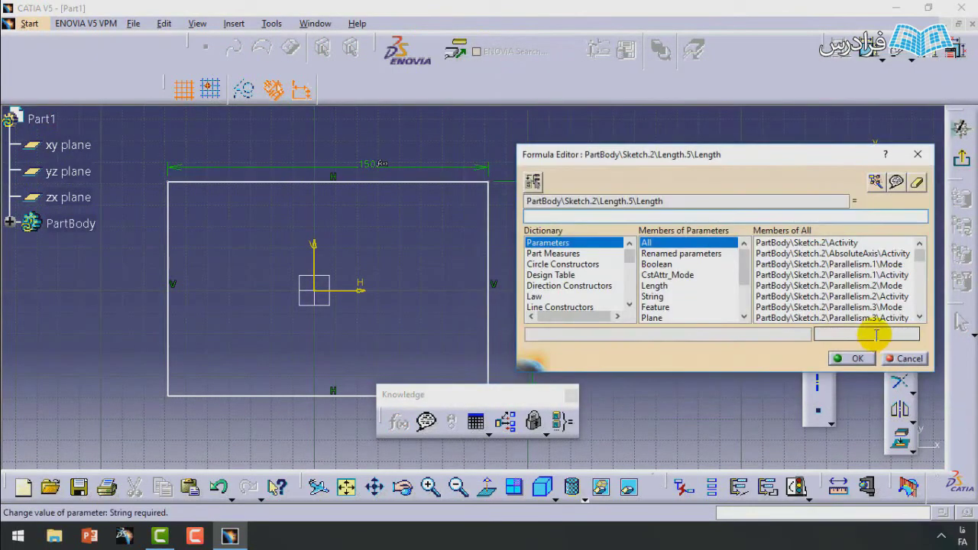
middle_drag(443, 237, 349, 218)
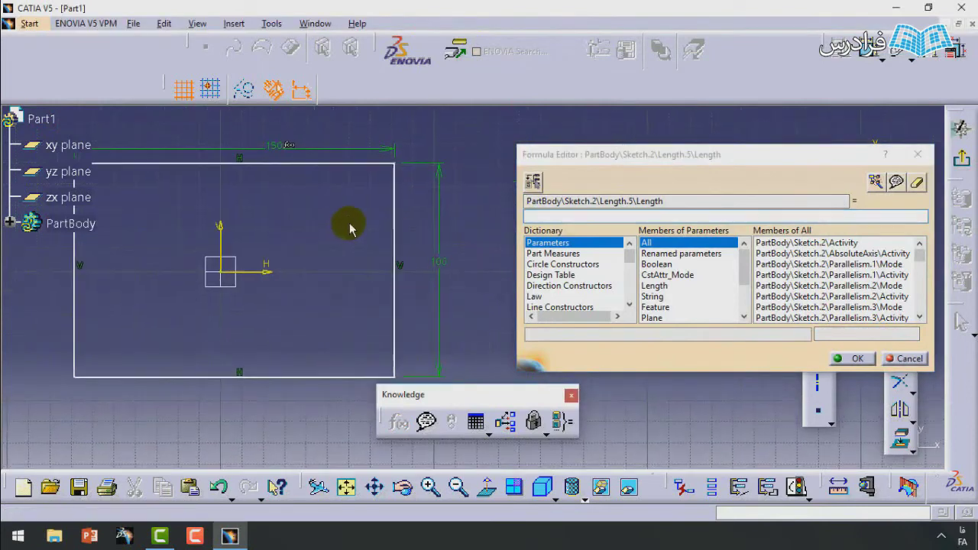
click(437, 269)
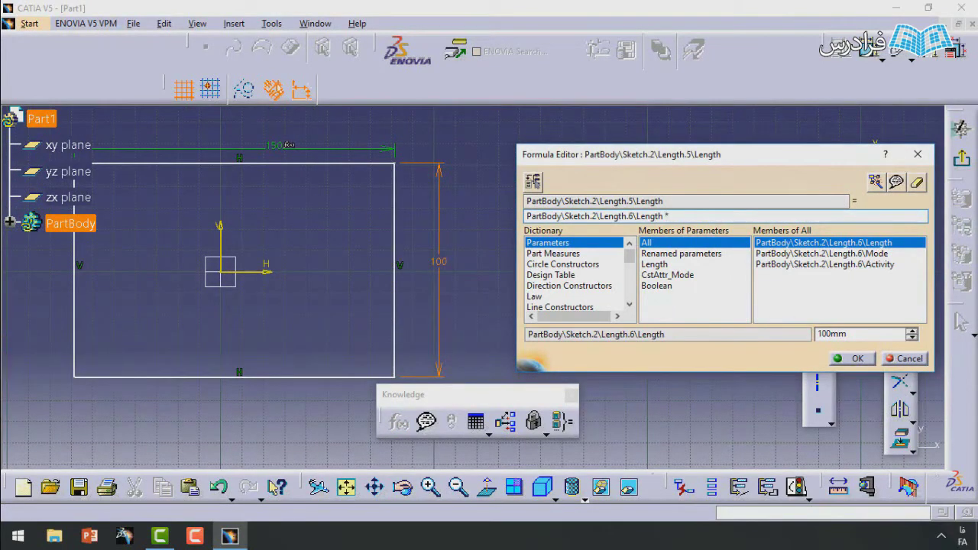
click(853, 357)
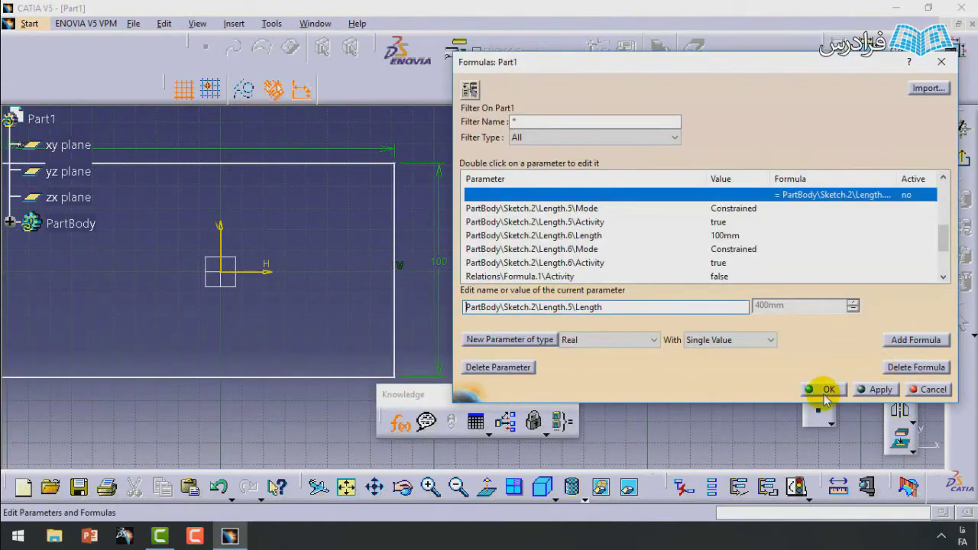
click(827, 391)
mouse_move(345, 273)
middle_down()
mouse_move(334, 253)
mouse_move(622, 267)
mouse_move(647, 322)
middle_up()
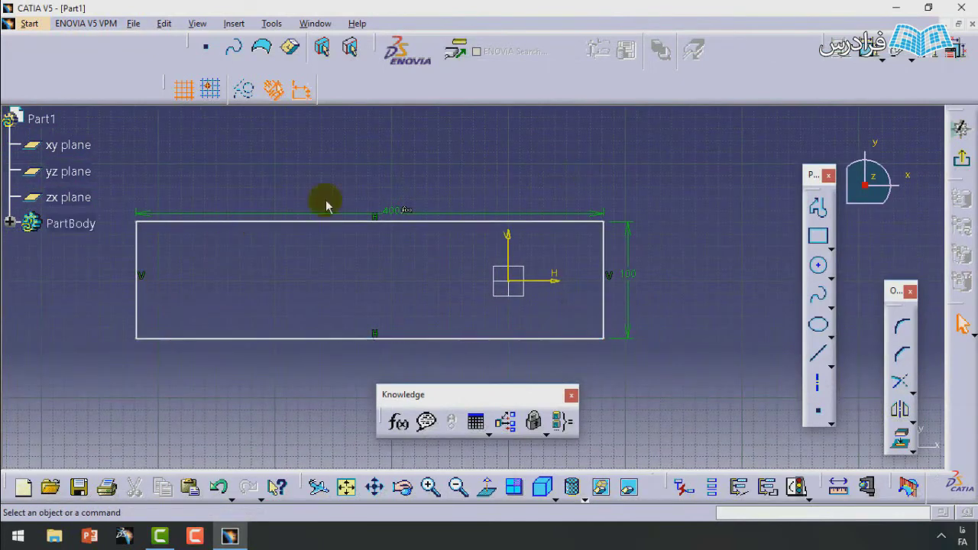
middle_drag(314, 262, 356, 269)
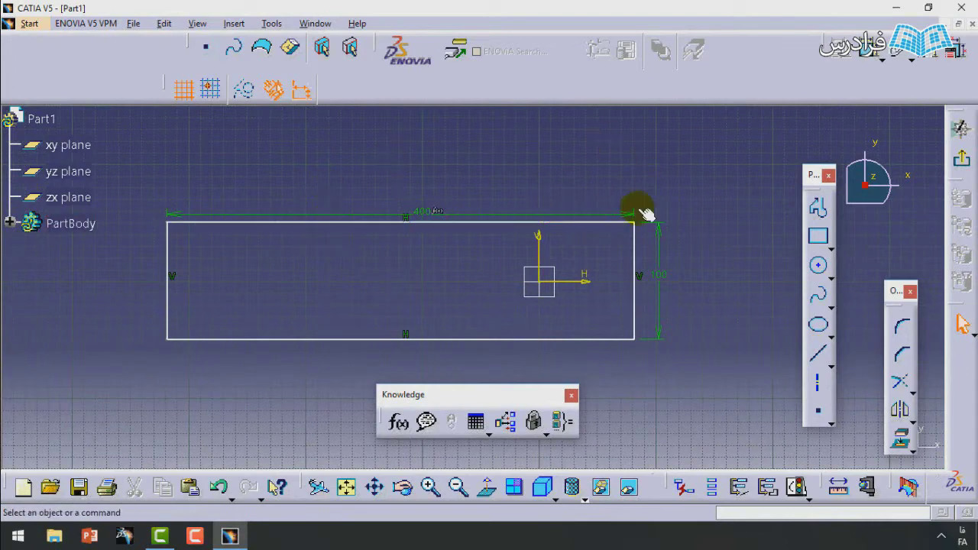
- Move the rectangle's width dimension slightly farther above its upper edge and expand PartBody in the specification tree
drag(644, 215, 637, 199)
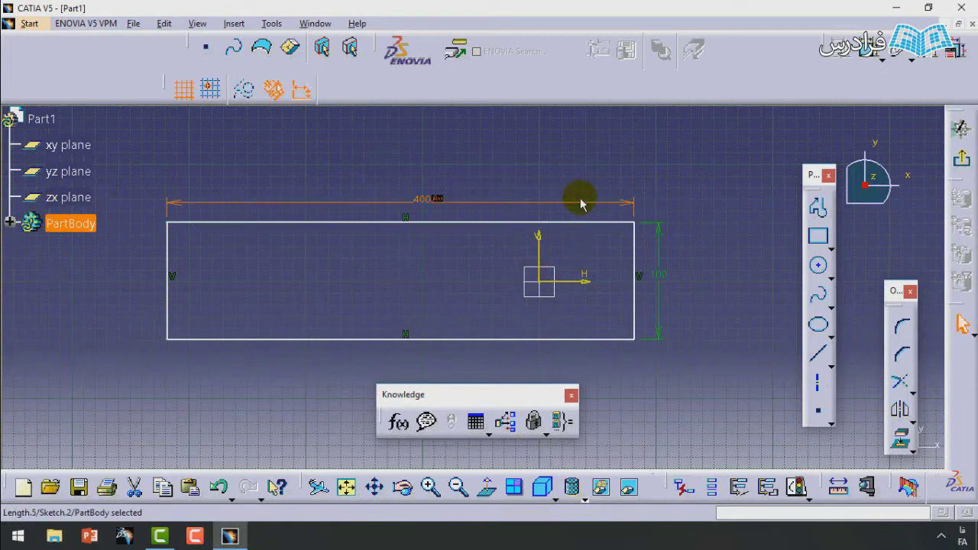
click(10, 223)
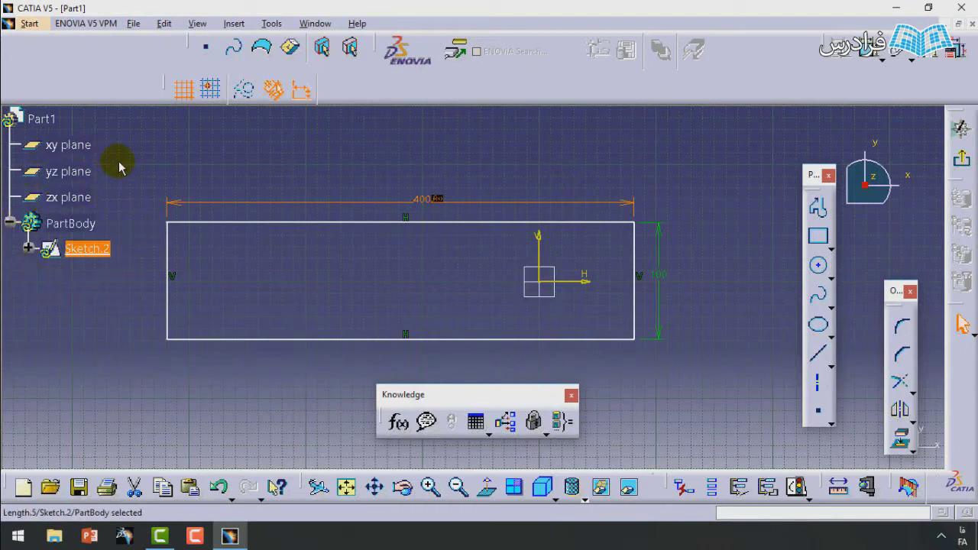
click(158, 151)
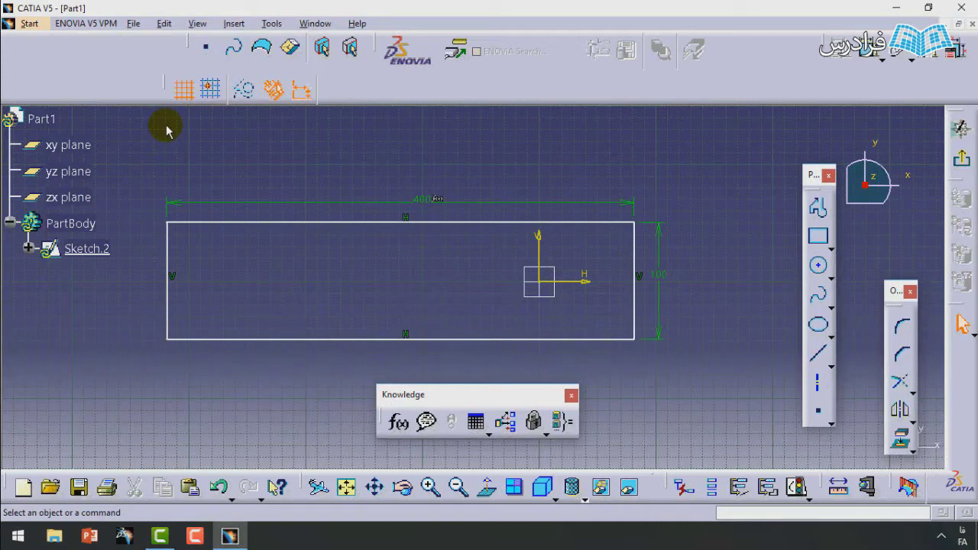
click(68, 144)
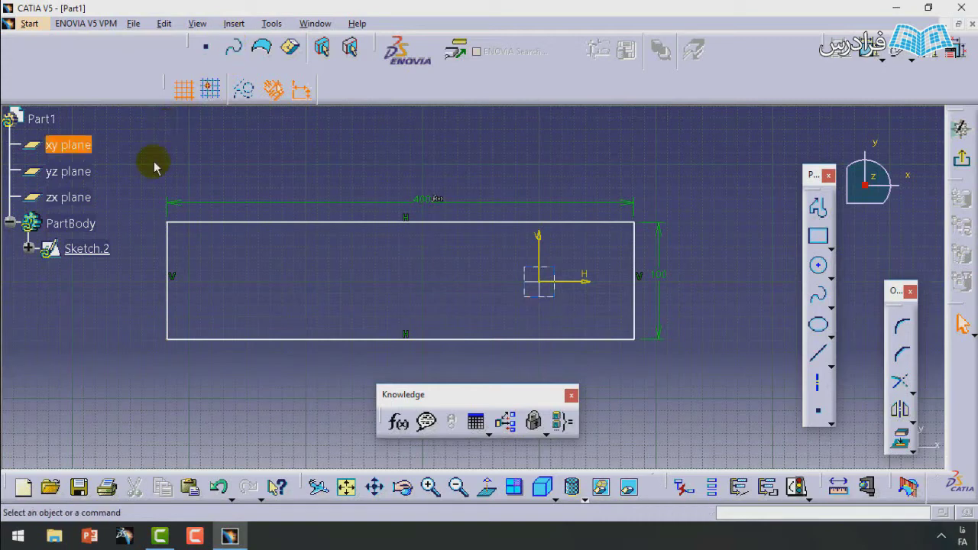
- Enable Parameters and Relations display in the specification tree through the Part Infrastructure options, and examine the formulas listed under Relations
click(273, 23)
click(298, 187)
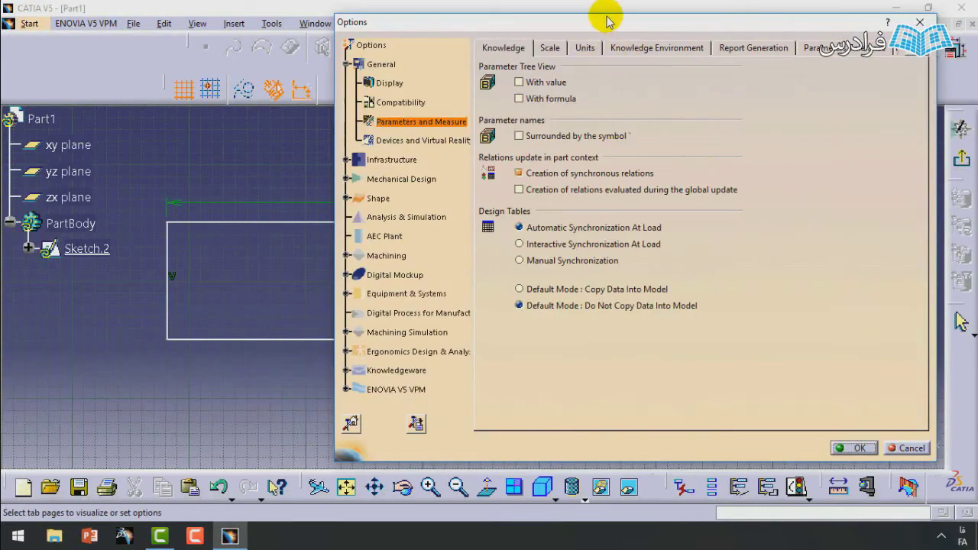
drag(607, 20, 479, 42)
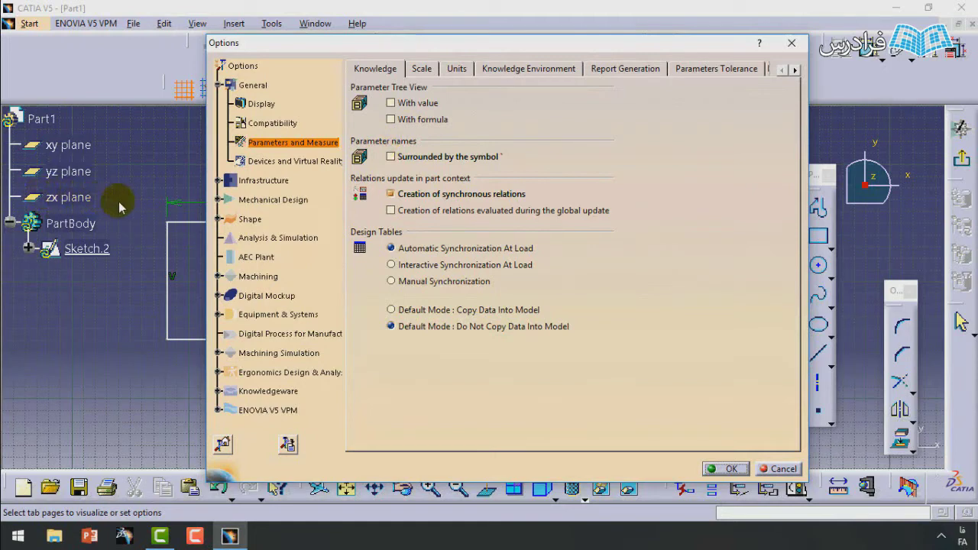
click(268, 181)
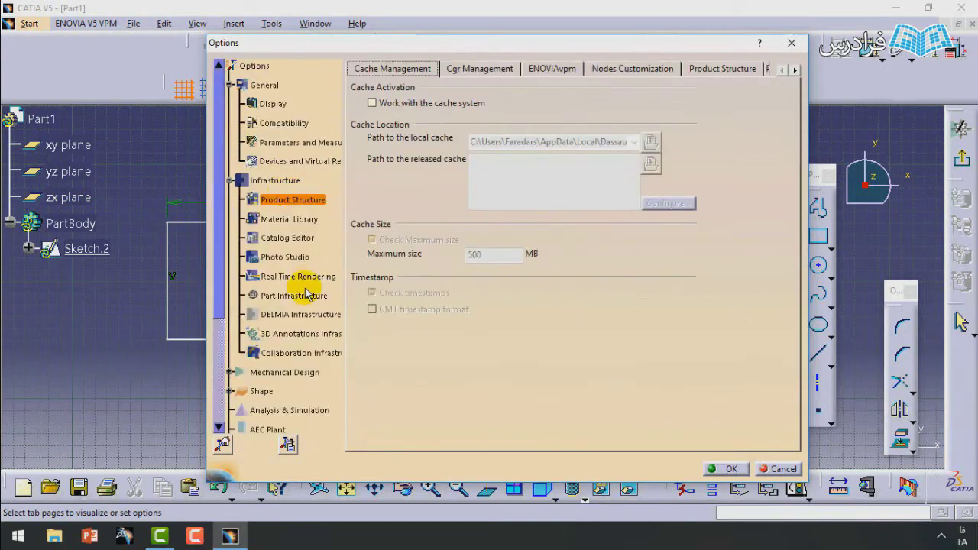
click(302, 296)
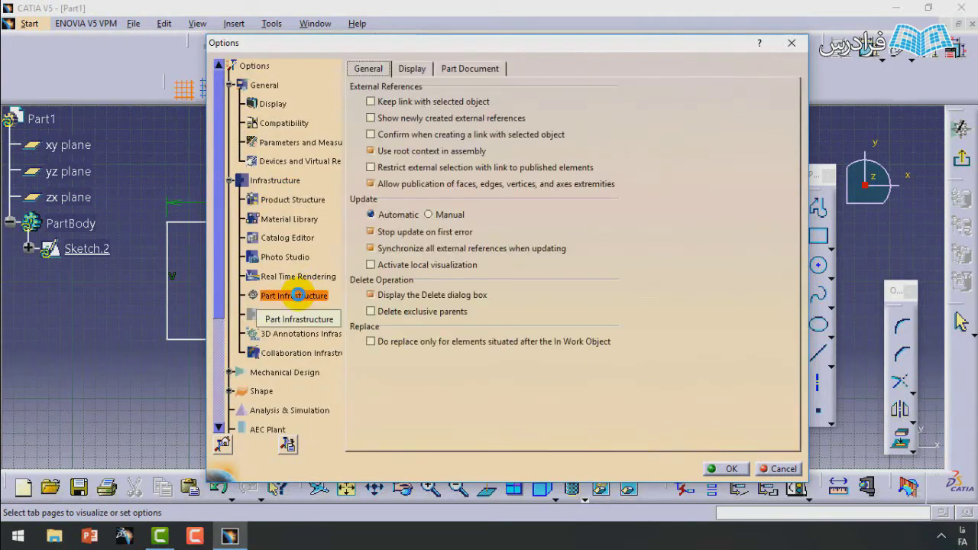
click(413, 70)
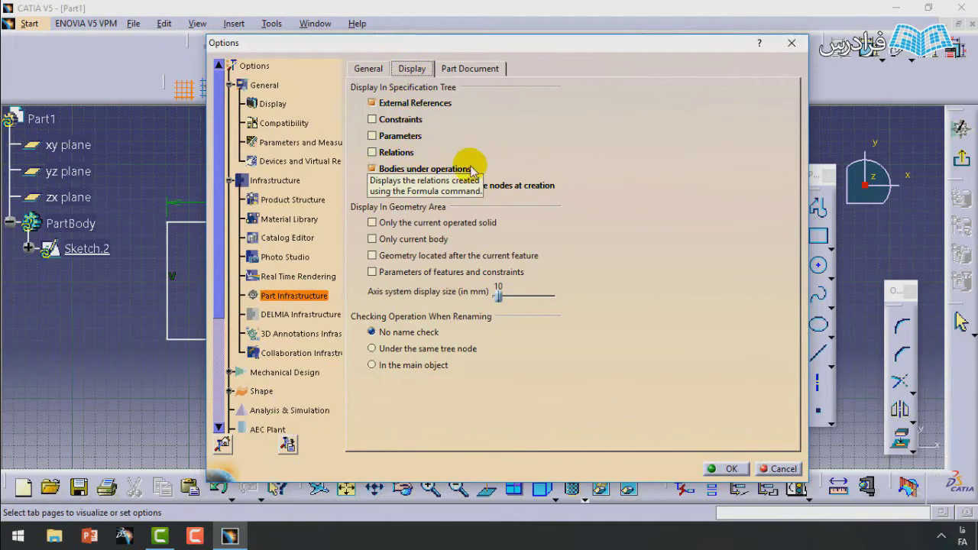
click(372, 136)
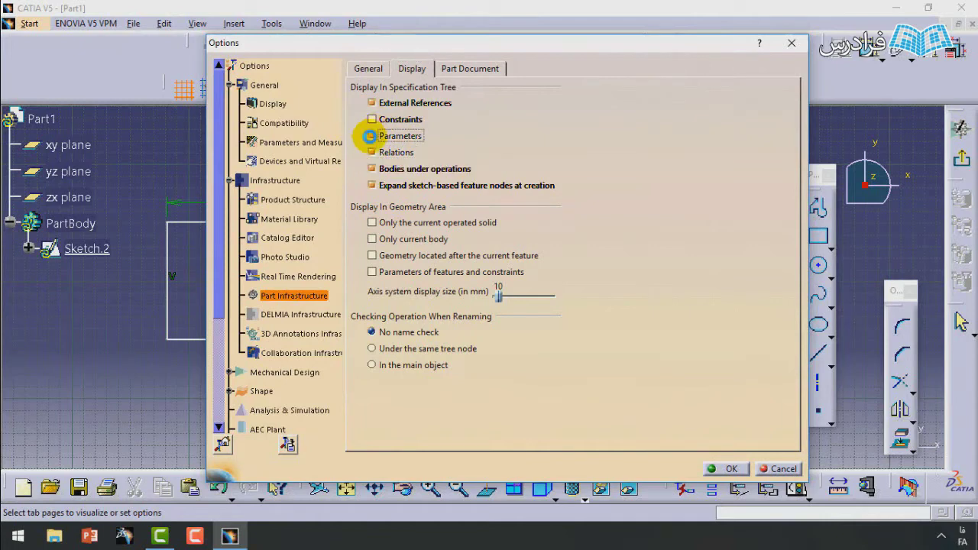
click(726, 468)
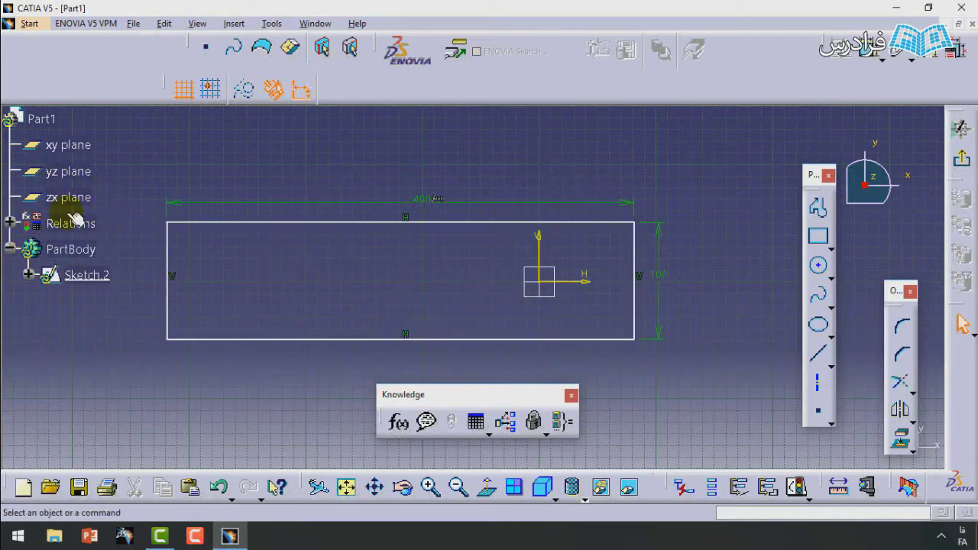
click(10, 222)
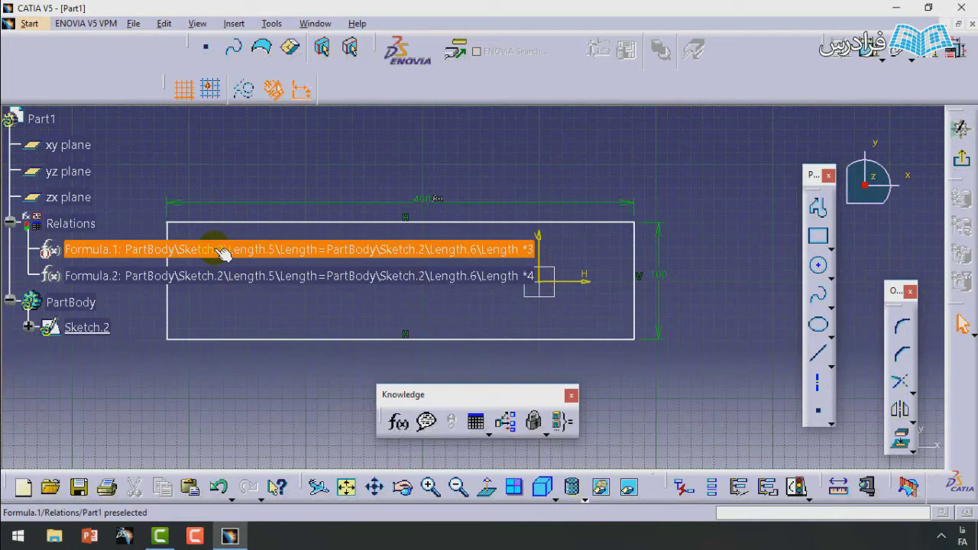
click(9, 224)
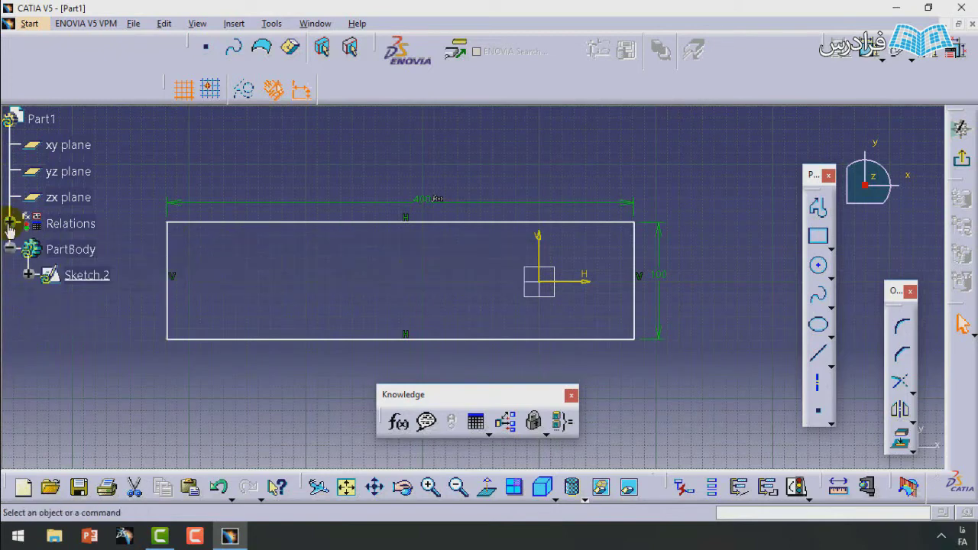
- Rename the parameter of the rectangle's width dimension to A and apply it
click(401, 422)
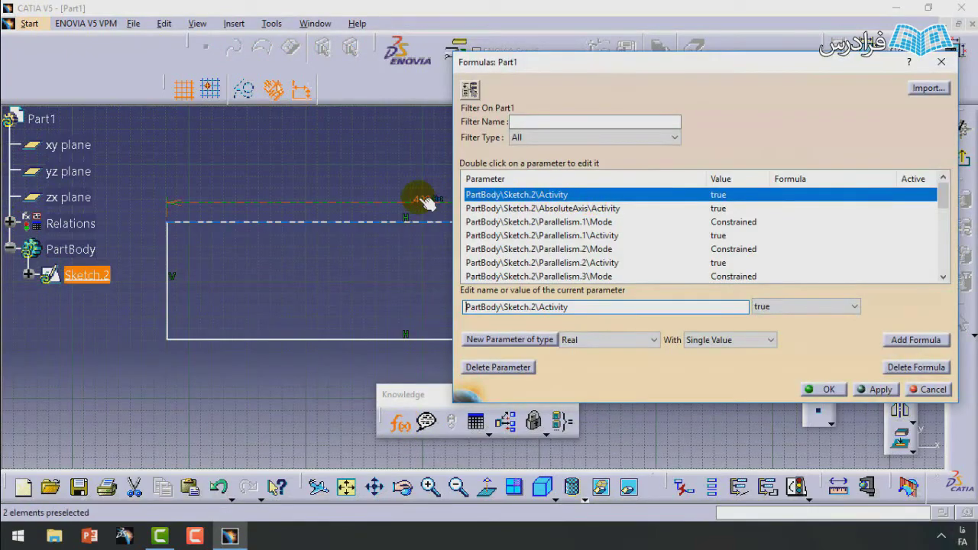
click(422, 201)
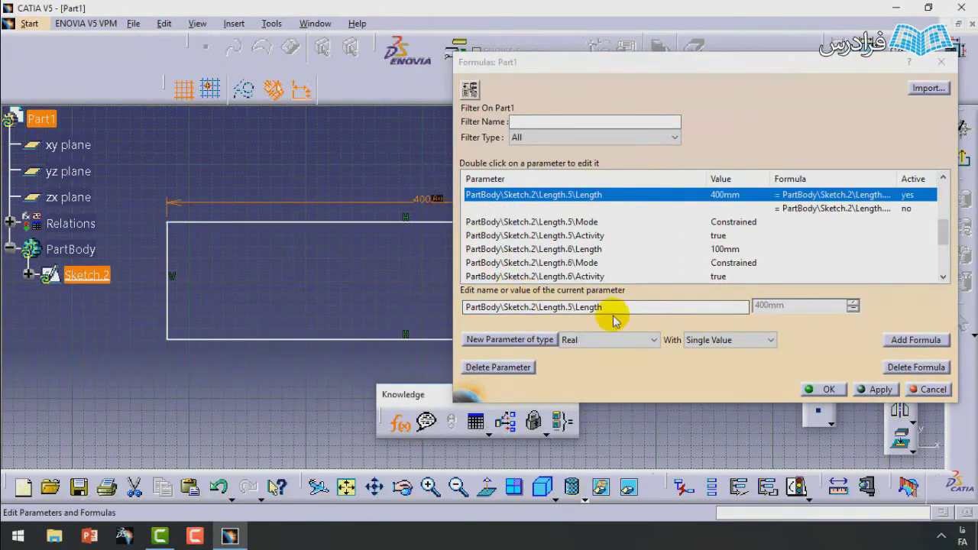
drag(617, 308, 431, 316)
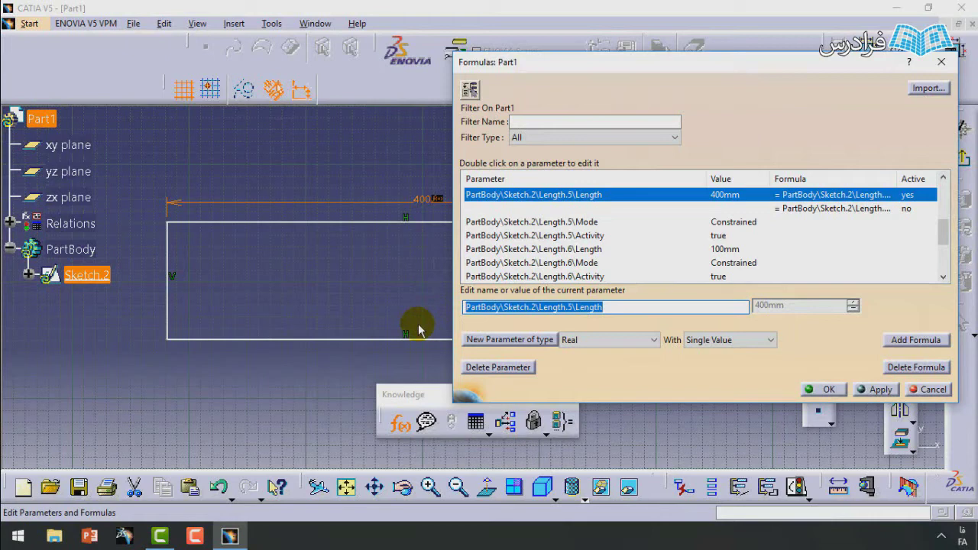
key(BackSpace)
key(alt+shift)
text(A)
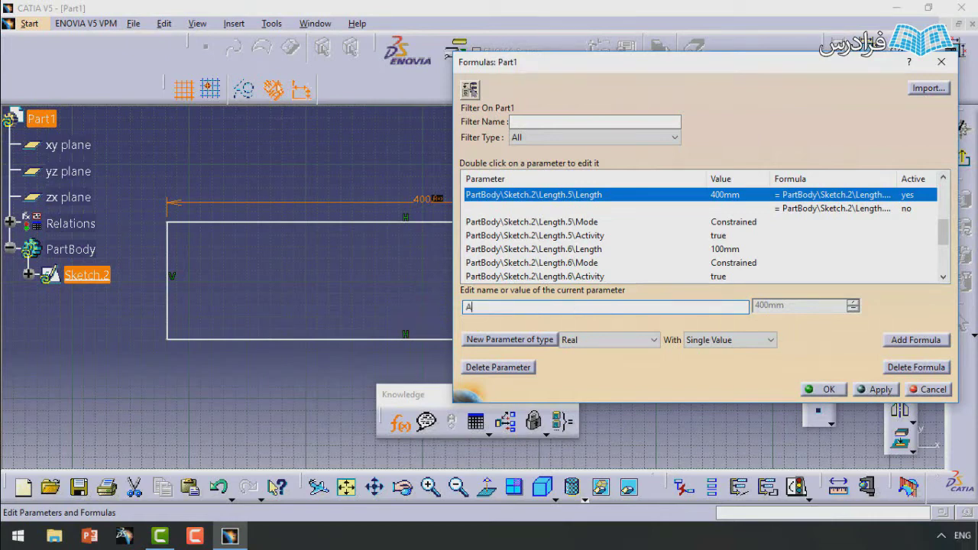
click(873, 389)
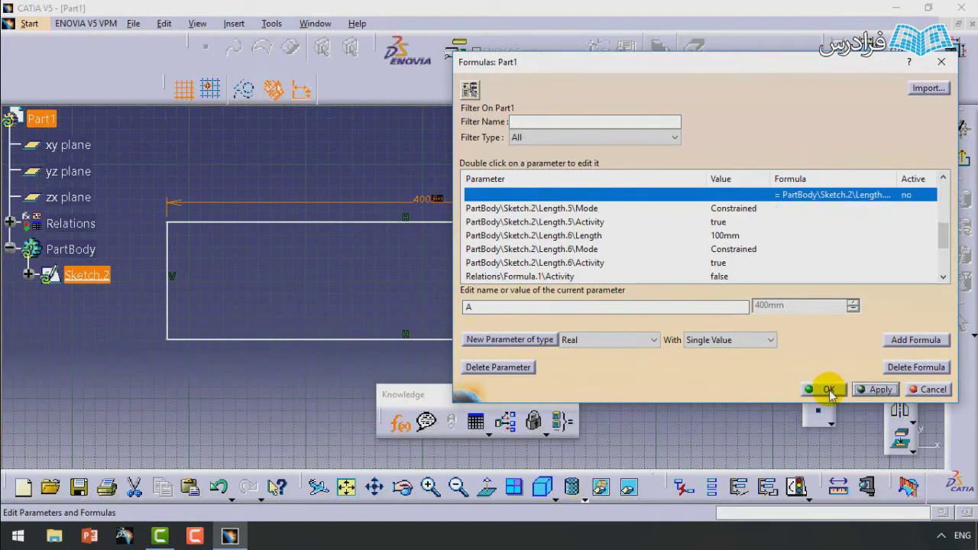
- Rename the parameter of the rectangle's height dimension to B, accept the changes, and expand Relations in the specification tree
middle_drag(284, 279, 168, 275)
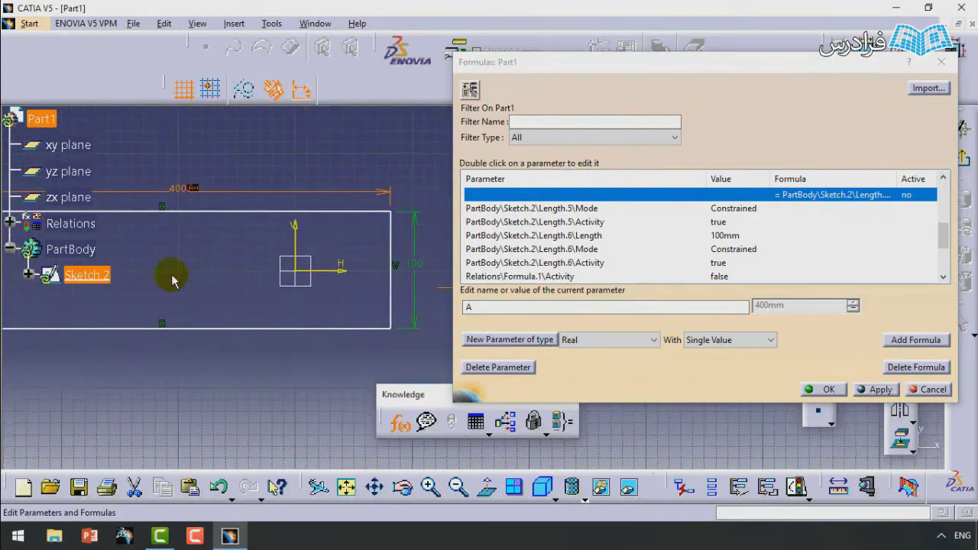
click(415, 264)
double_click(507, 306)
text(B)
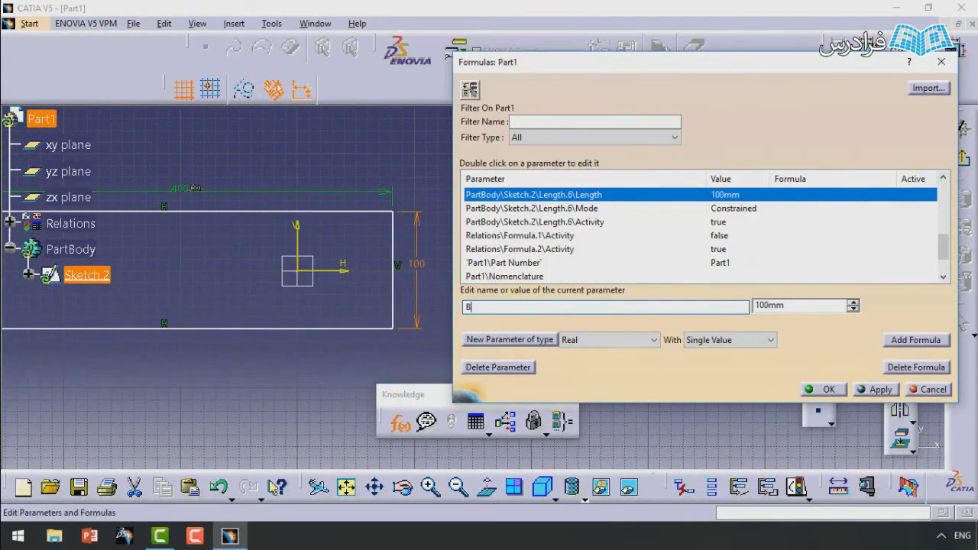
click(816, 389)
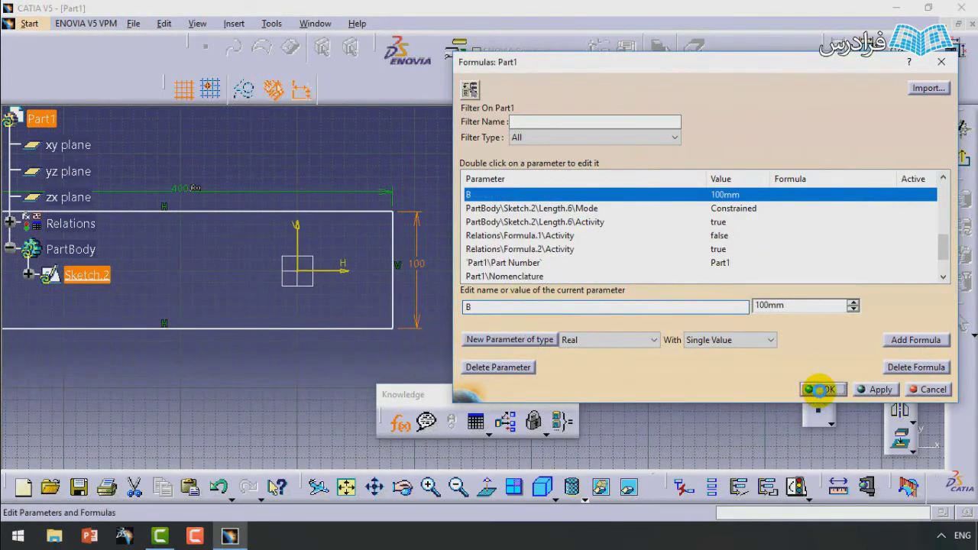
mouse_move(283, 262)
middle_down()
mouse_move(414, 253)
mouse_move(614, 273)
middle_up()
click(9, 222)
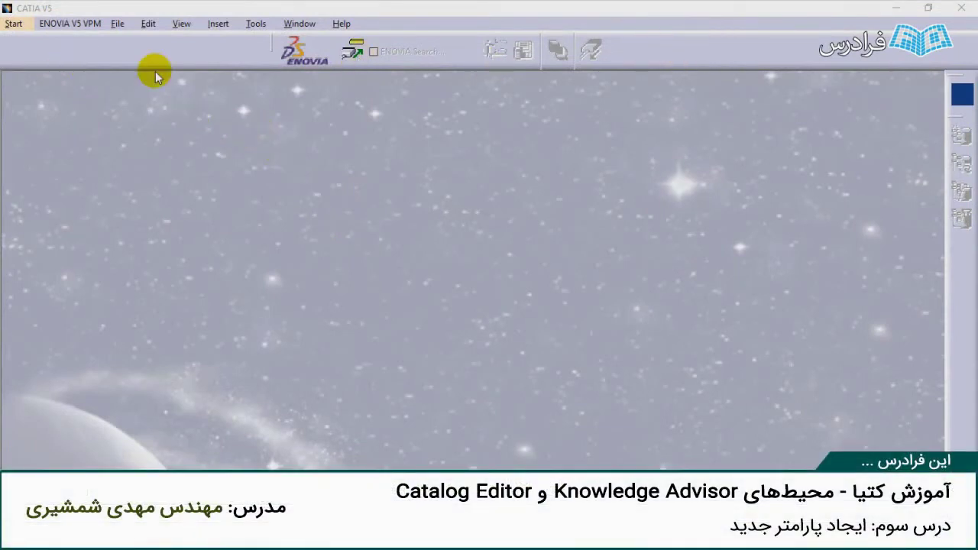
- Create a new Part Design part named Part1 with hybrid design enabled
click(13, 23)
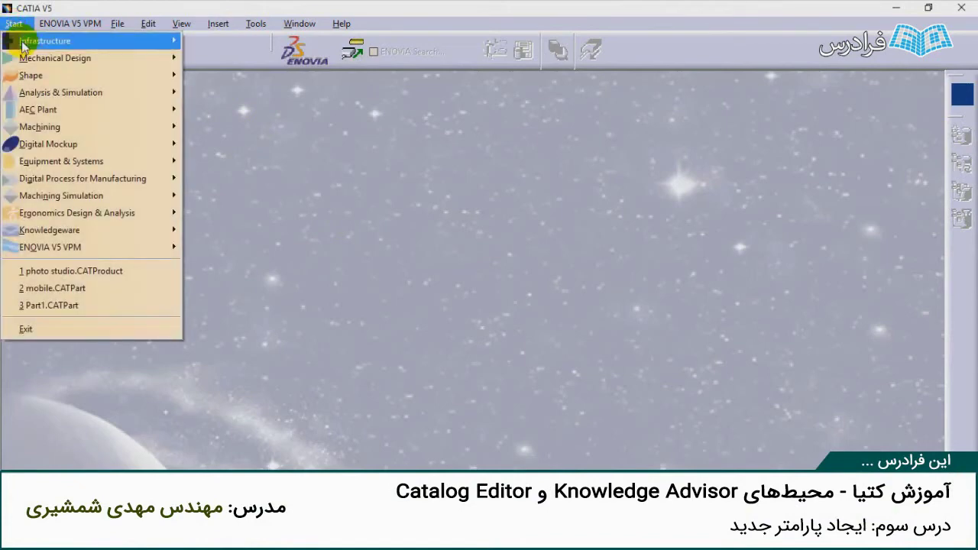
mouse_move(59, 58)
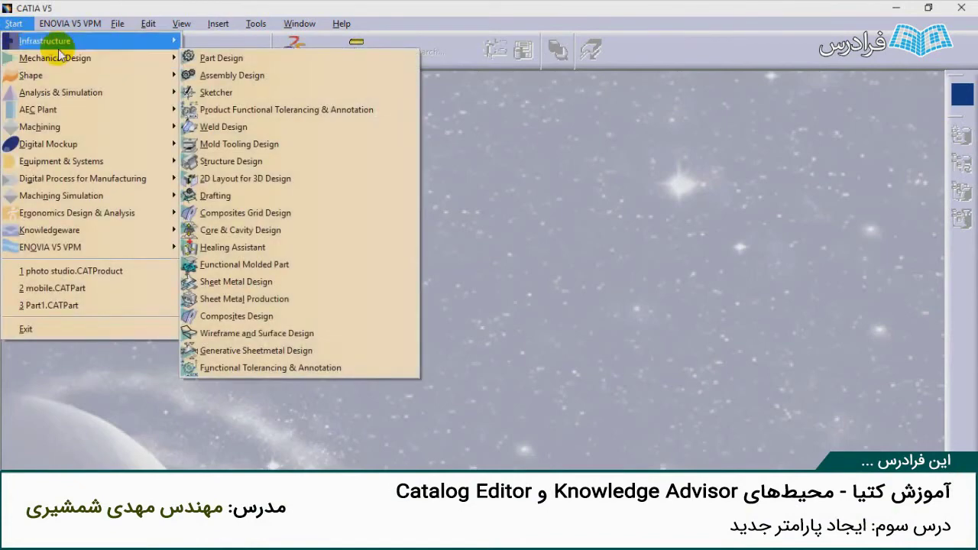
click(212, 59)
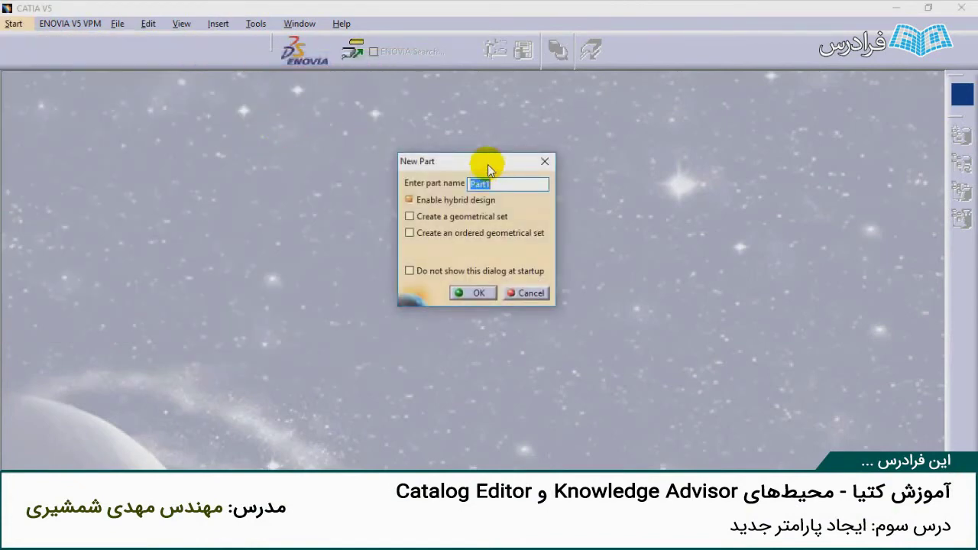
drag(488, 164, 493, 139)
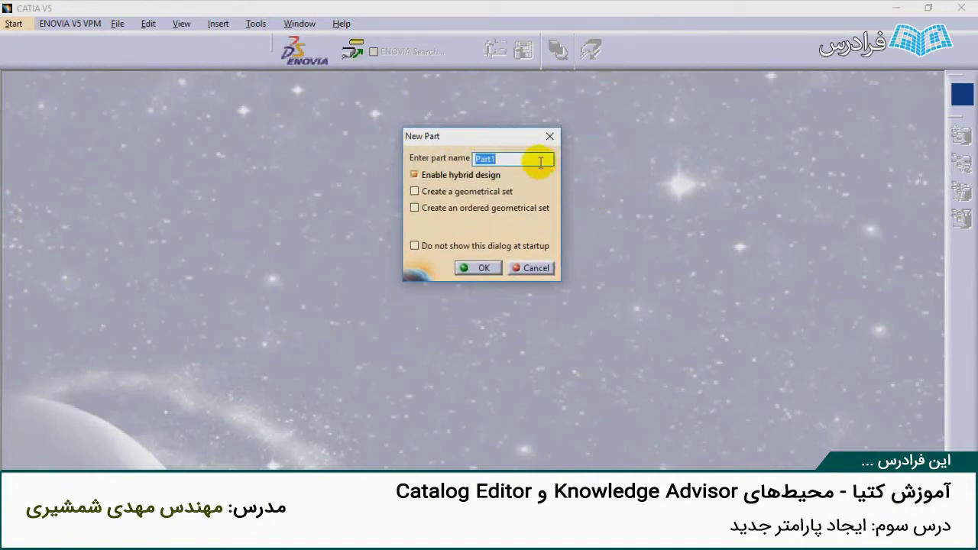
click(465, 268)
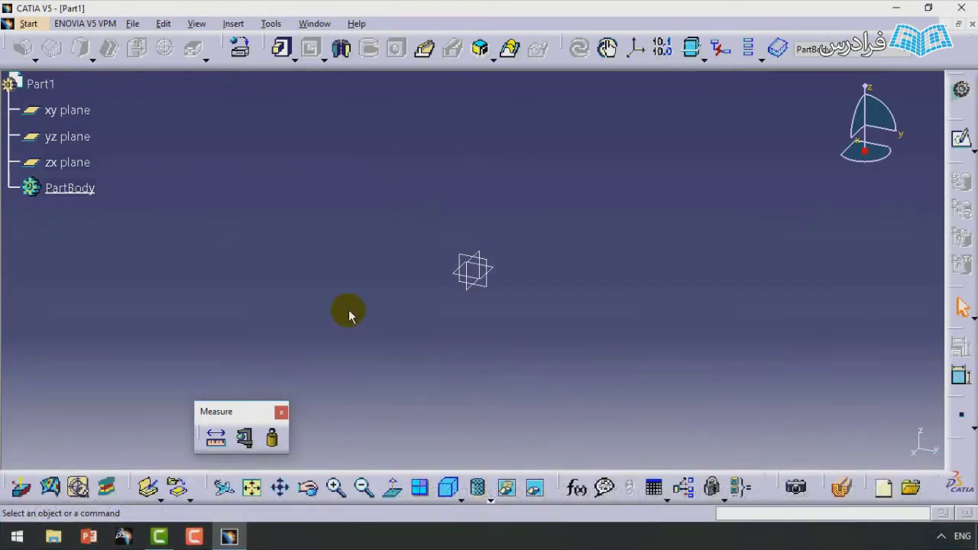
- Sketch a rectangle about 302 mm wide and 142 mm high around the origin on the xy plane
click(82, 113)
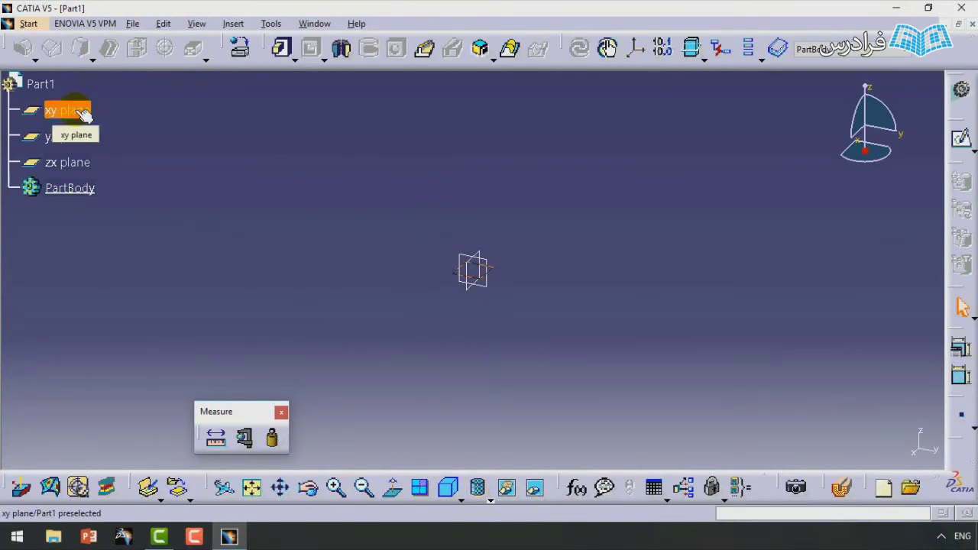
click(963, 142)
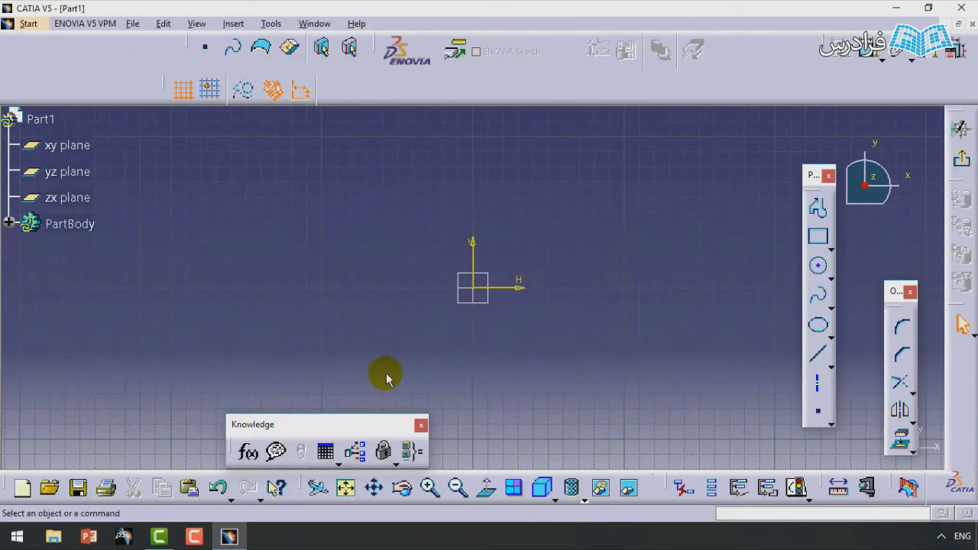
drag(359, 425, 158, 421)
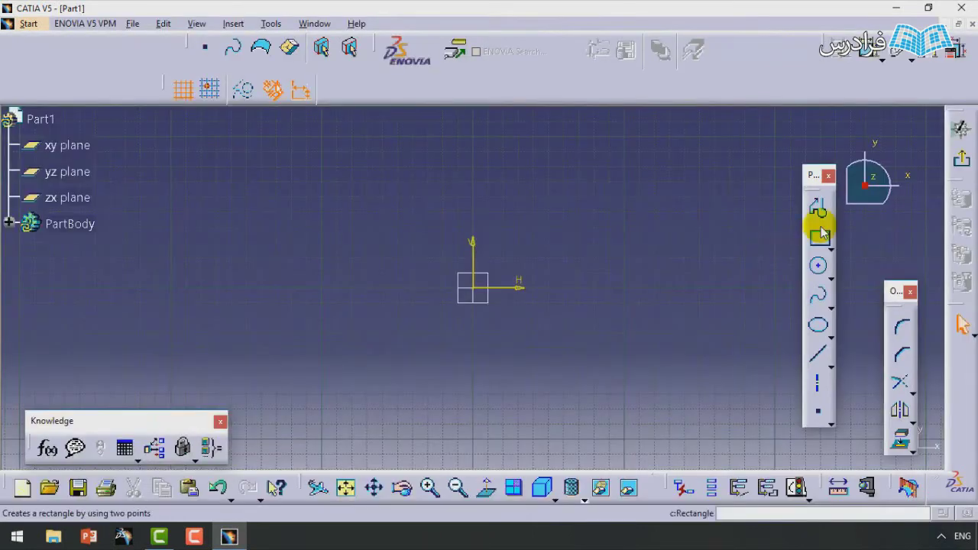
click(816, 238)
click(704, 170)
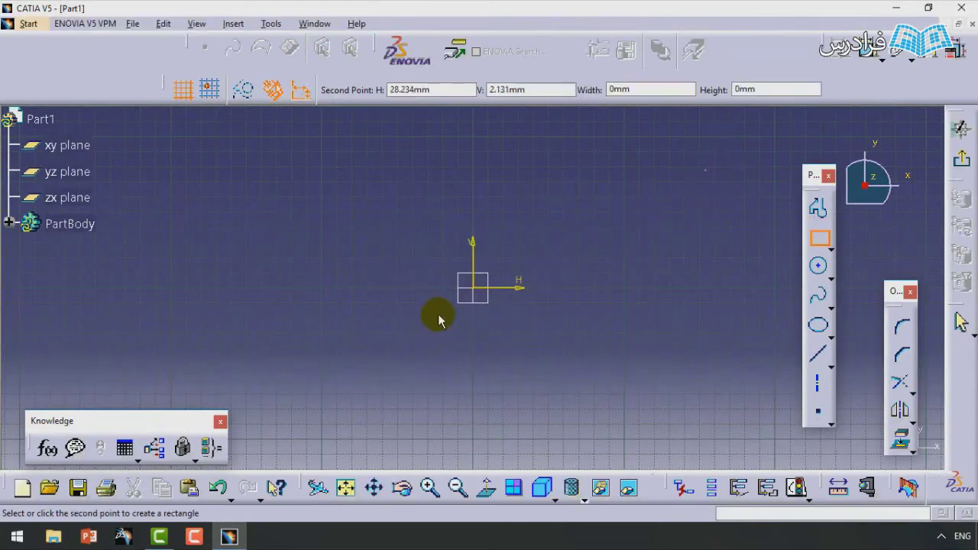
click(249, 386)
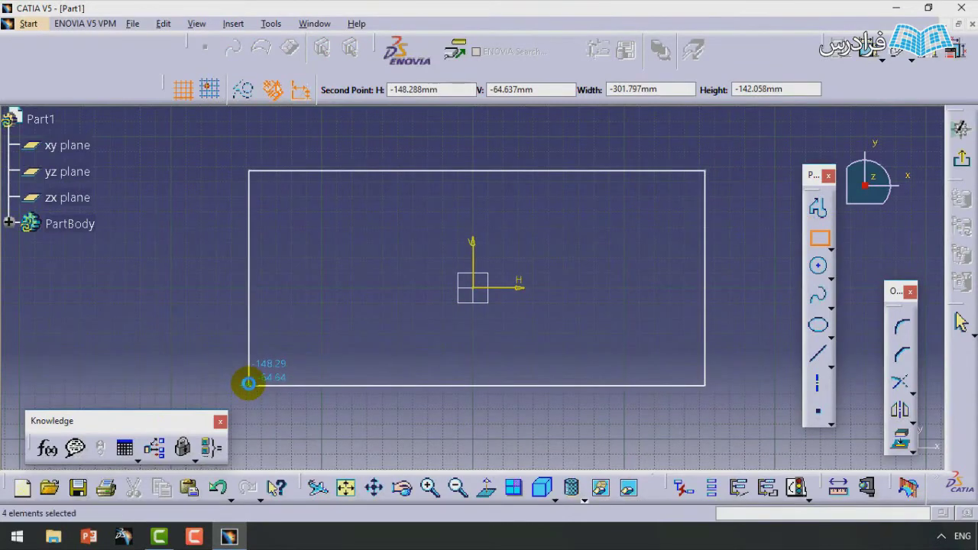
click(709, 228)
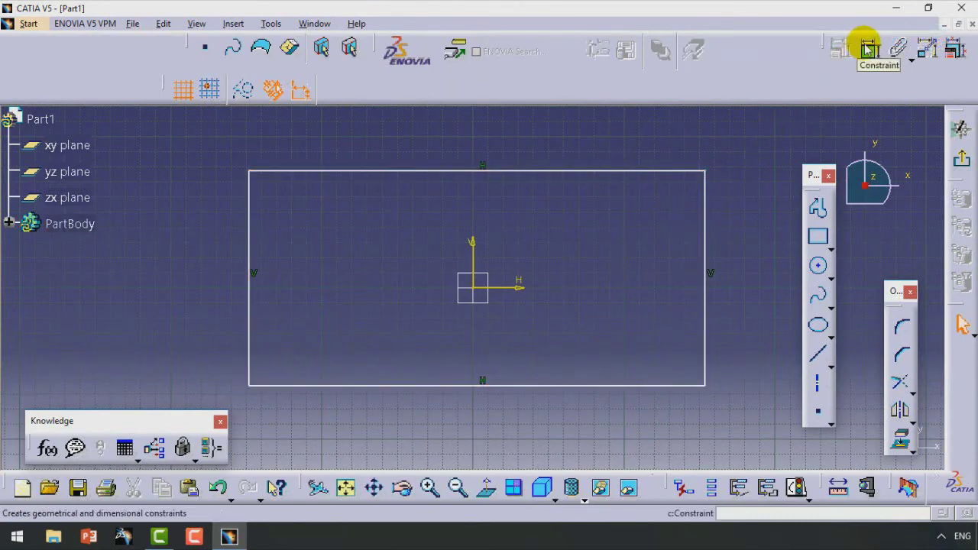
- Dimension the rectangle's width above its upper edge and its height beside its right edge
click(864, 46)
click(458, 165)
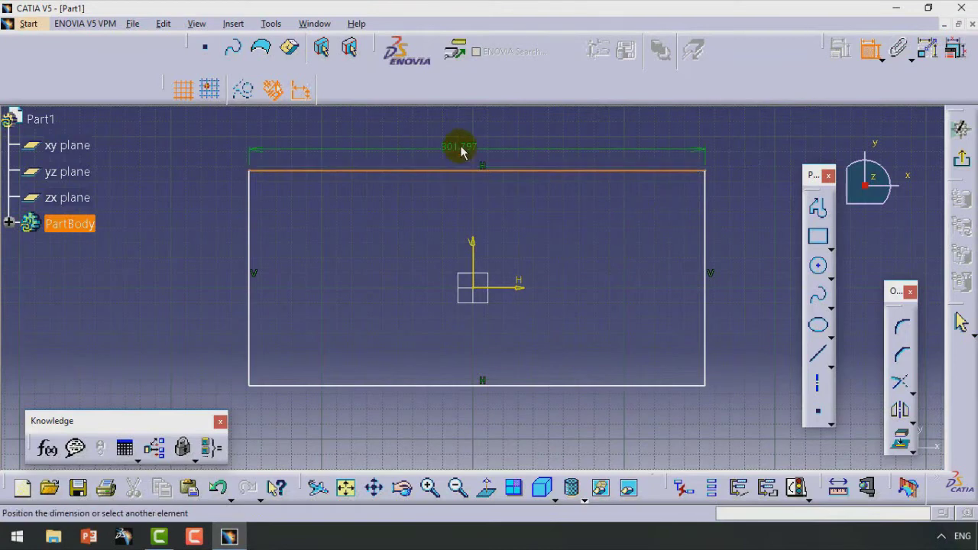
click(460, 145)
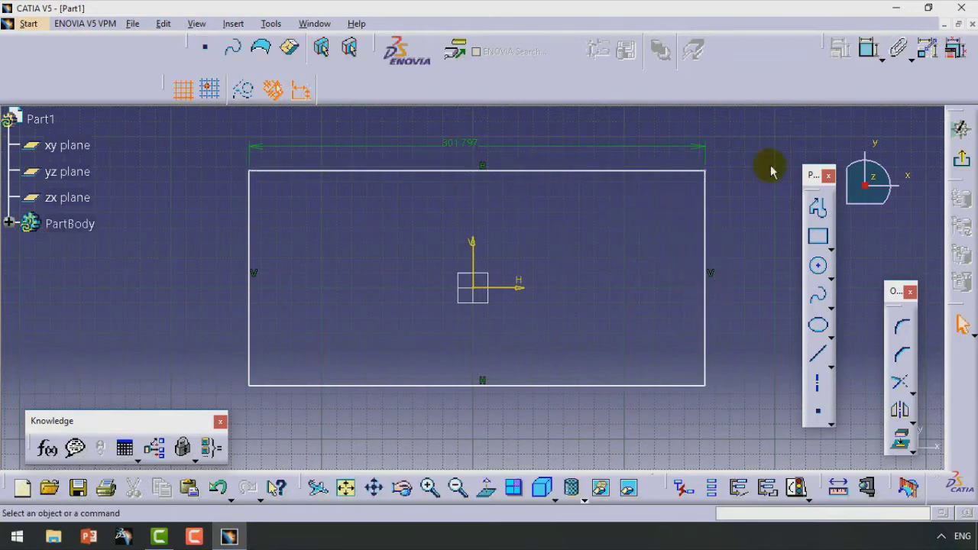
click(863, 47)
click(705, 228)
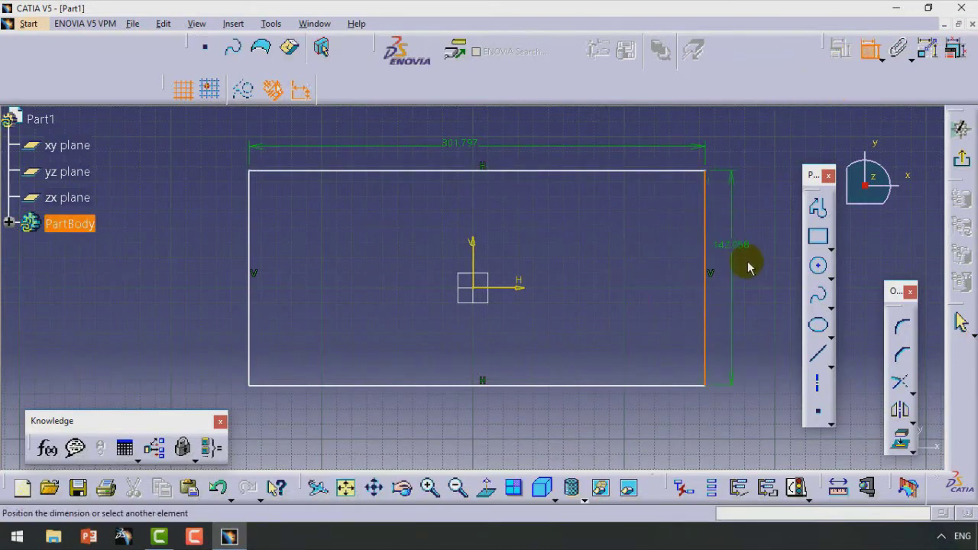
click(742, 289)
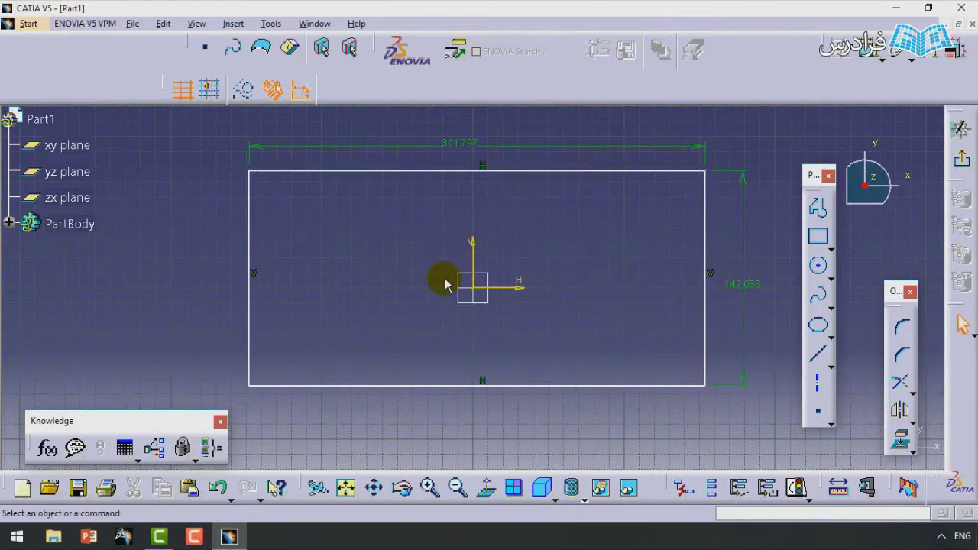
- Review the available parameter types in the part's formula settings and create a new single-value parameter of type Area
mouse_move(556, 242)
middle_down()
mouse_move(570, 246)
mouse_move(476, 252)
middle_up()
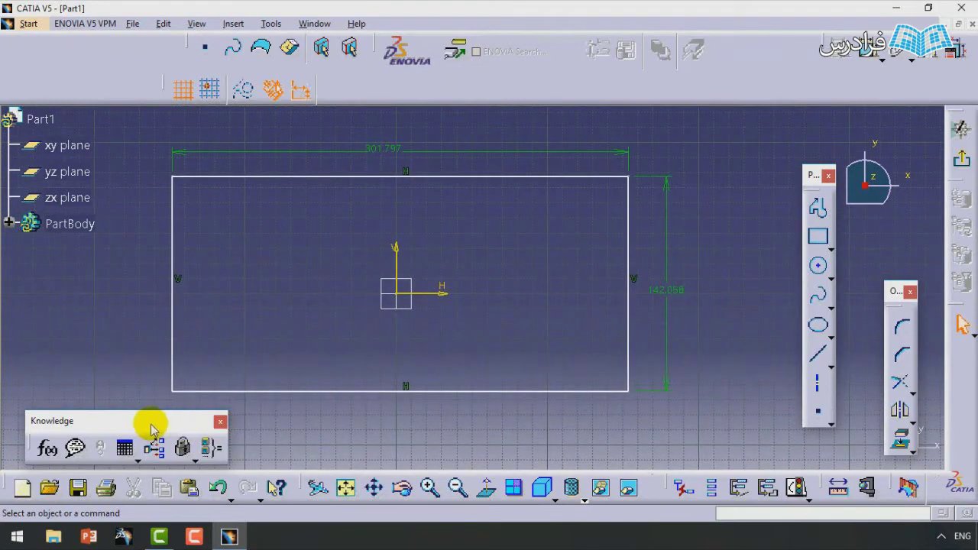
drag(146, 421, 440, 420)
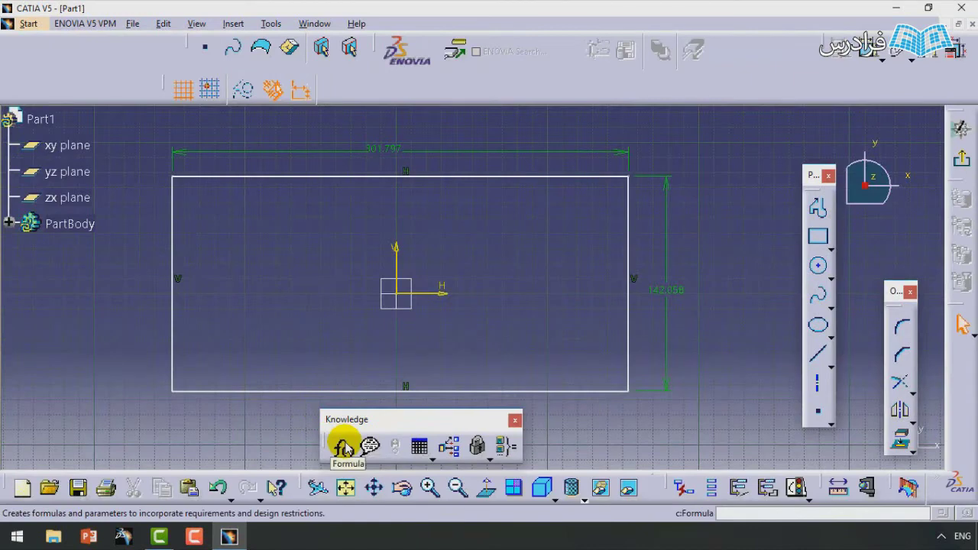
click(343, 447)
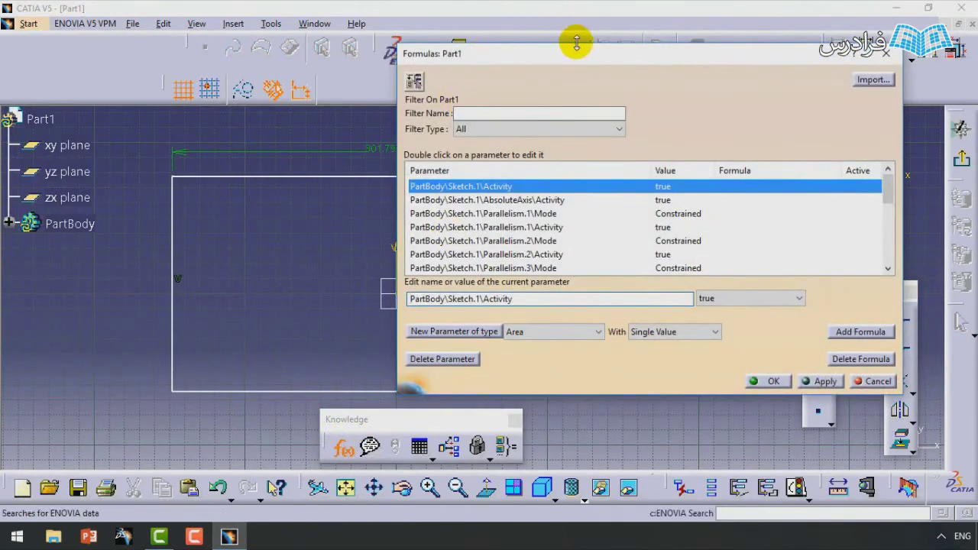
drag(572, 54, 425, 72)
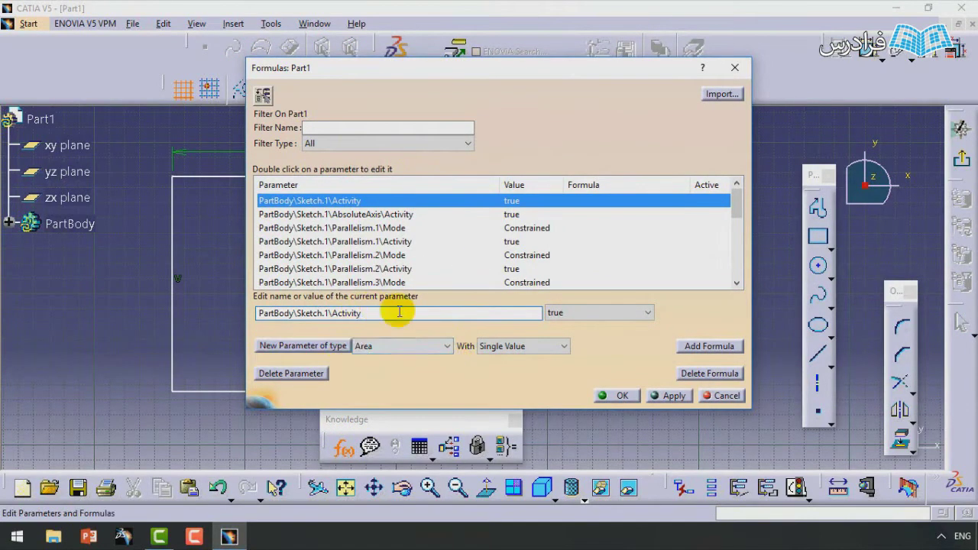
click(447, 346)
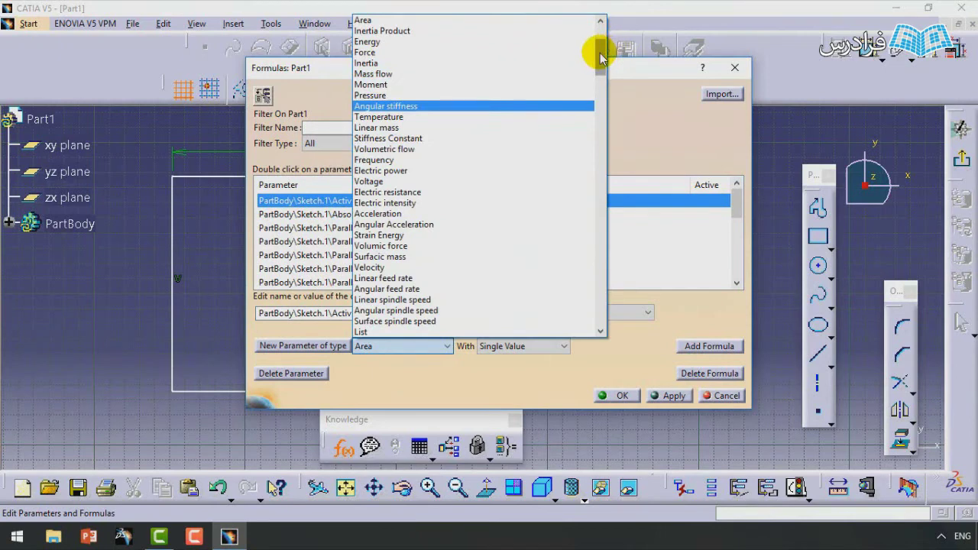
drag(601, 57, 600, 23)
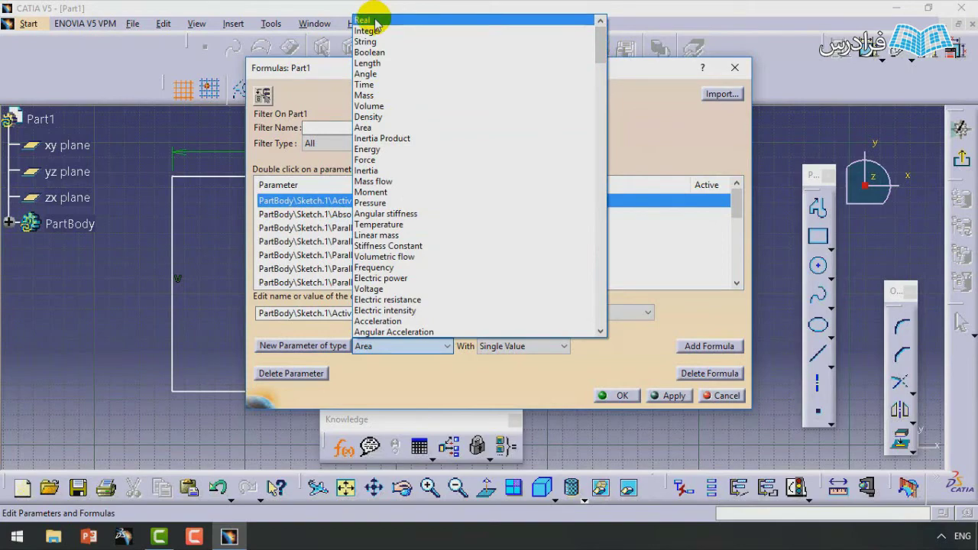
drag(599, 38, 585, 312)
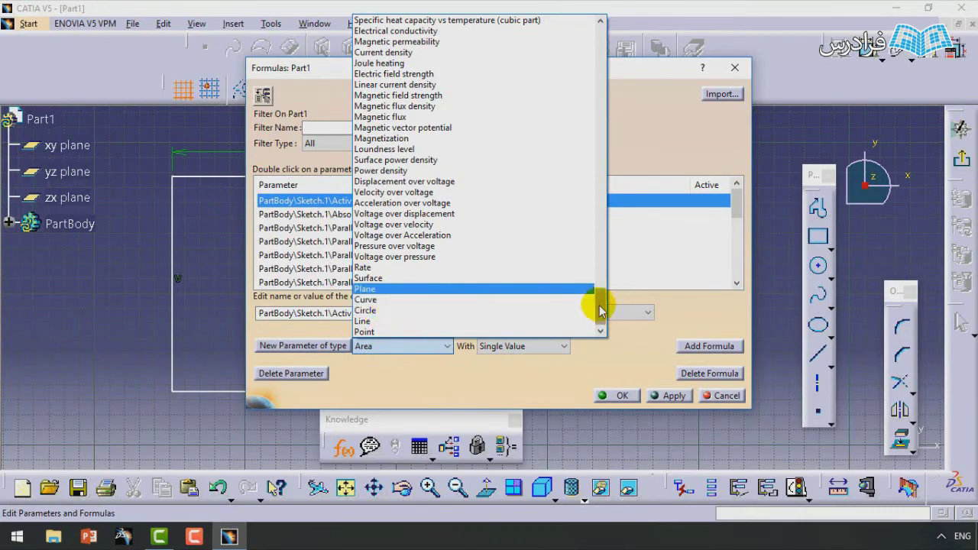
drag(600, 309, 594, 26)
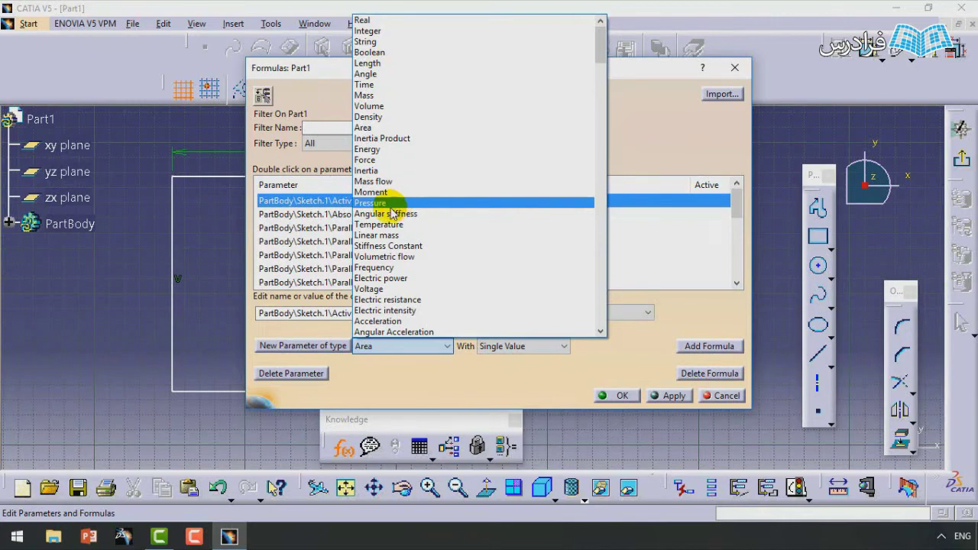
click(381, 128)
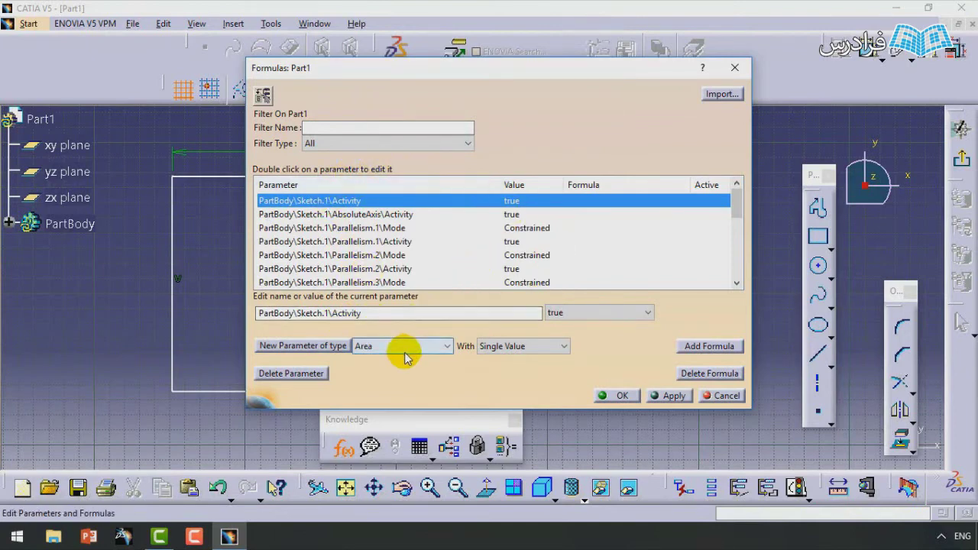
mouse_move(741, 204)
mouse_down()
mouse_move(739, 273)
mouse_move(730, 200)
mouse_move(738, 201)
mouse_move(738, 246)
mouse_move(724, 278)
mouse_up()
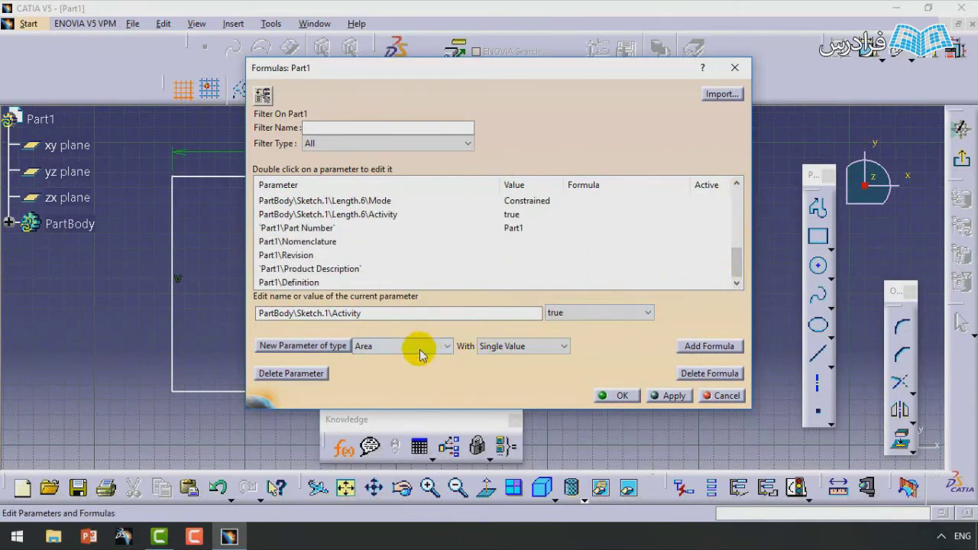
click(305, 345)
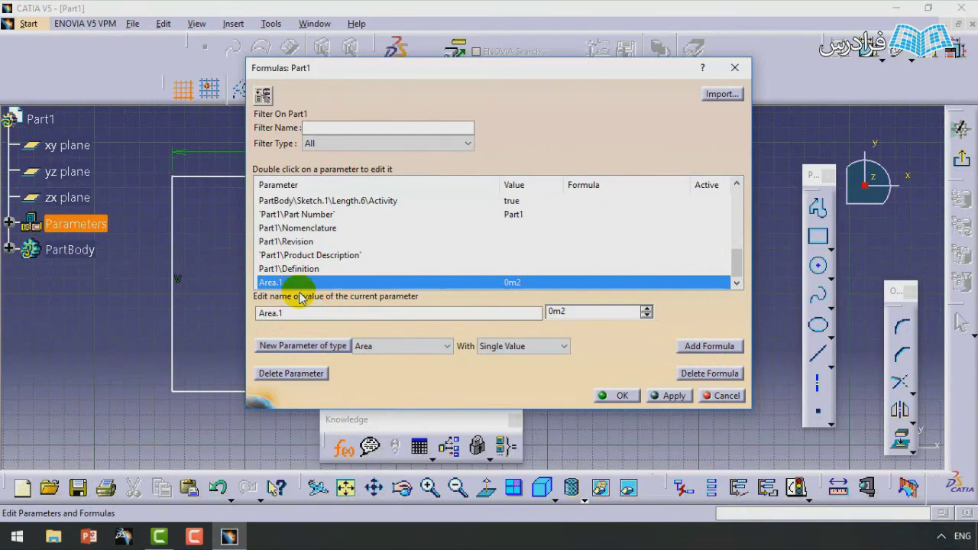
- Rename the length parameter of the rectangle's width dimension to A
mouse_move(204, 223)
middle_down()
mouse_move(130, 321)
mouse_move(72, 344)
mouse_move(175, 359)
mouse_move(38, 363)
mouse_move(136, 344)
mouse_move(163, 327)
middle_up()
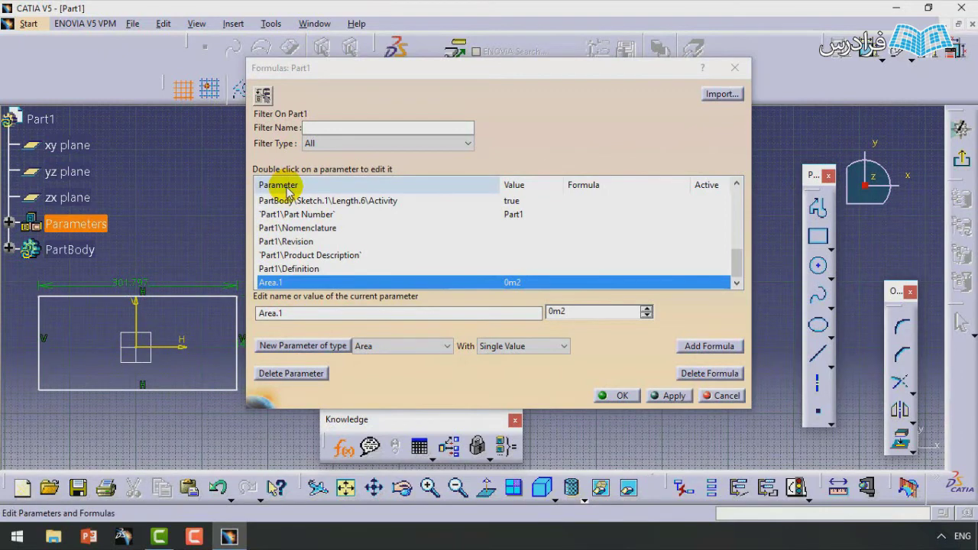
click(131, 285)
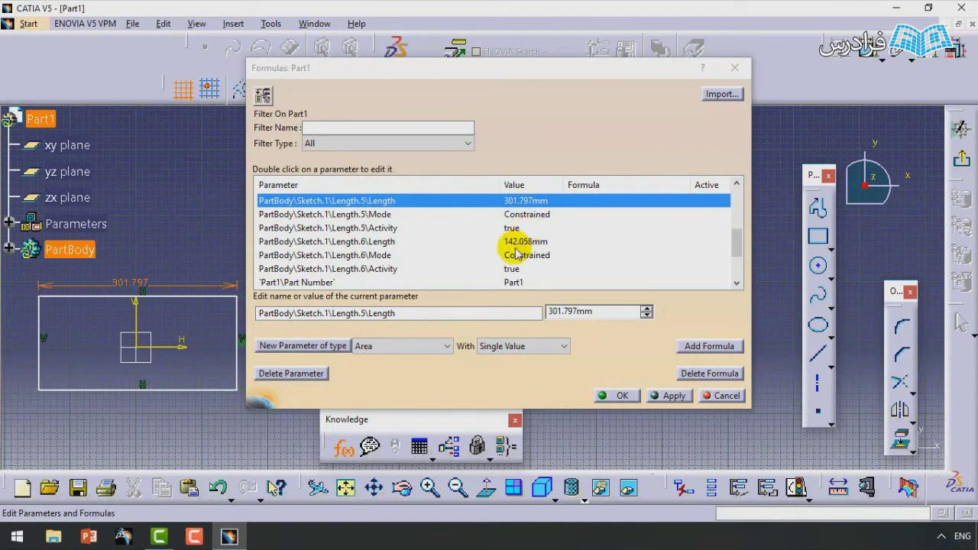
drag(410, 314, 249, 398)
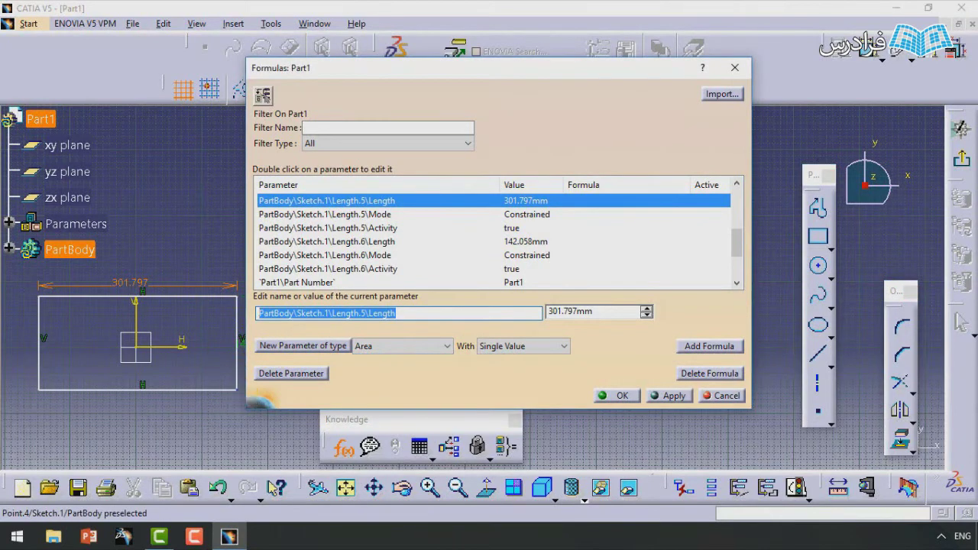
text(A)
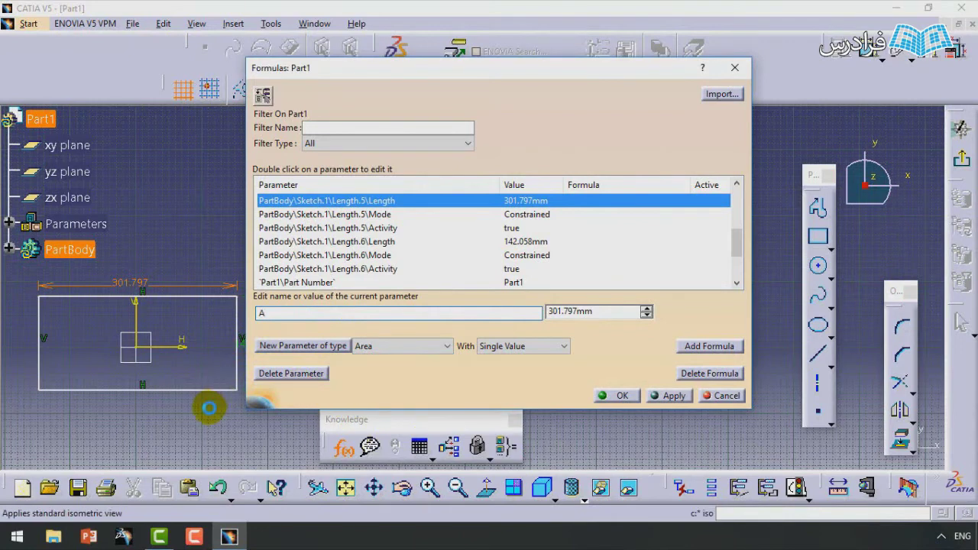
- Rename the length parameter of the rectangle's height dimension to B and set its value to 136 mm
click(241, 342)
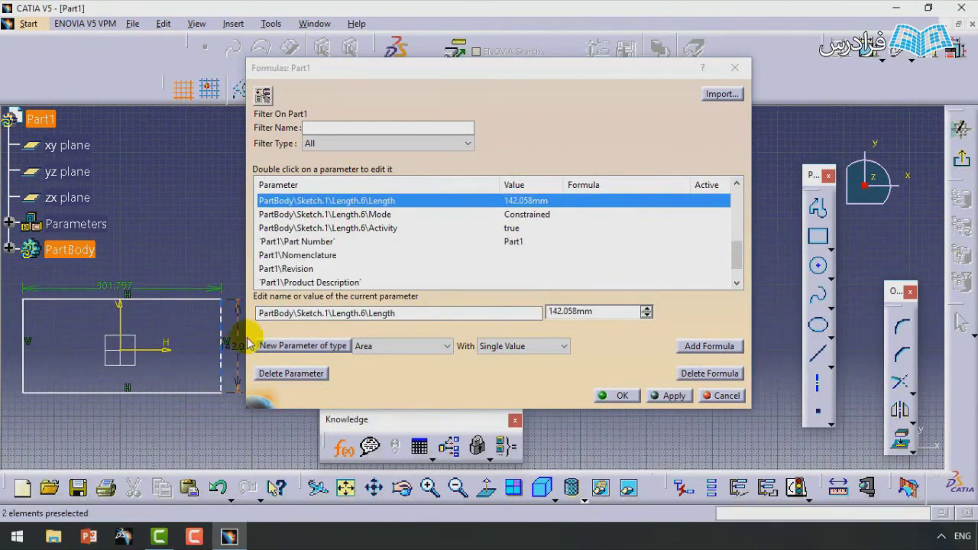
double_click(283, 312)
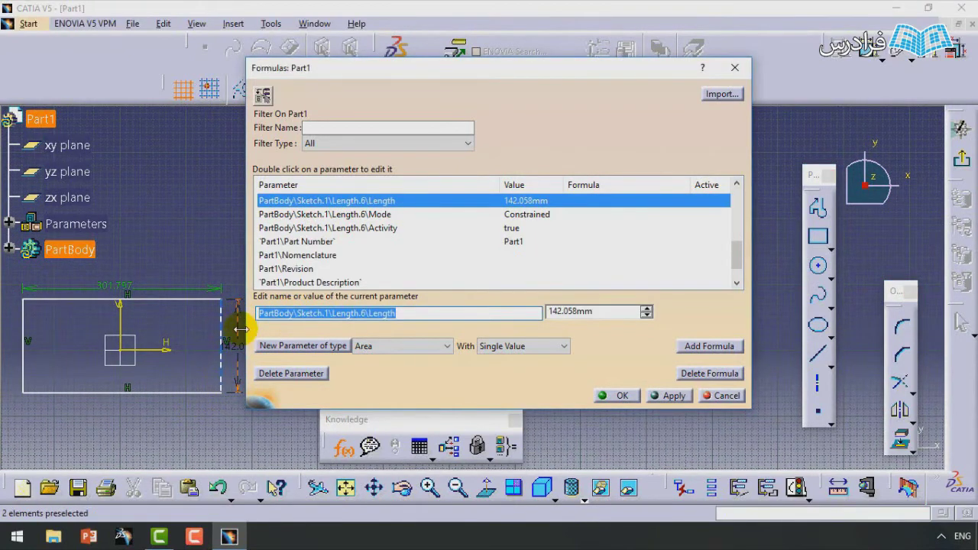
text(B)
double_click(580, 312)
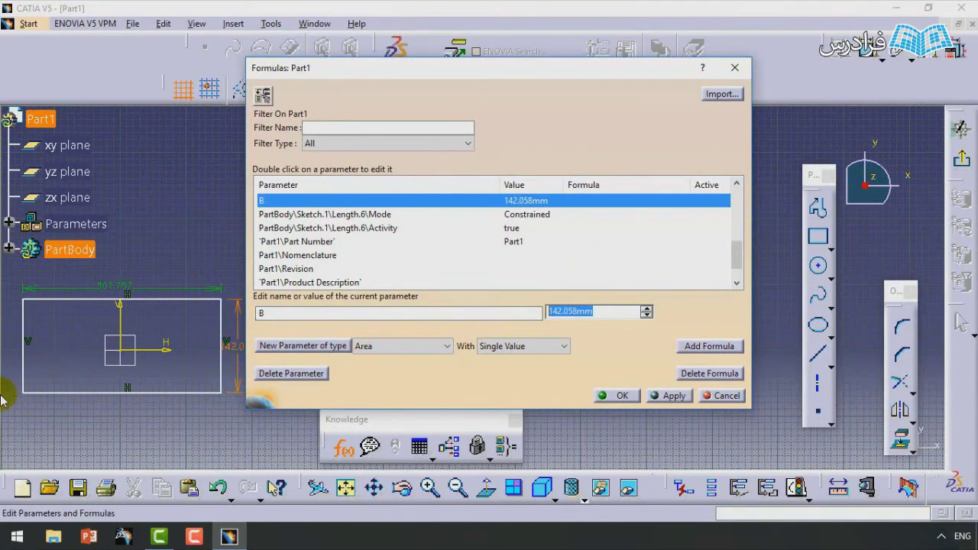
text(136)
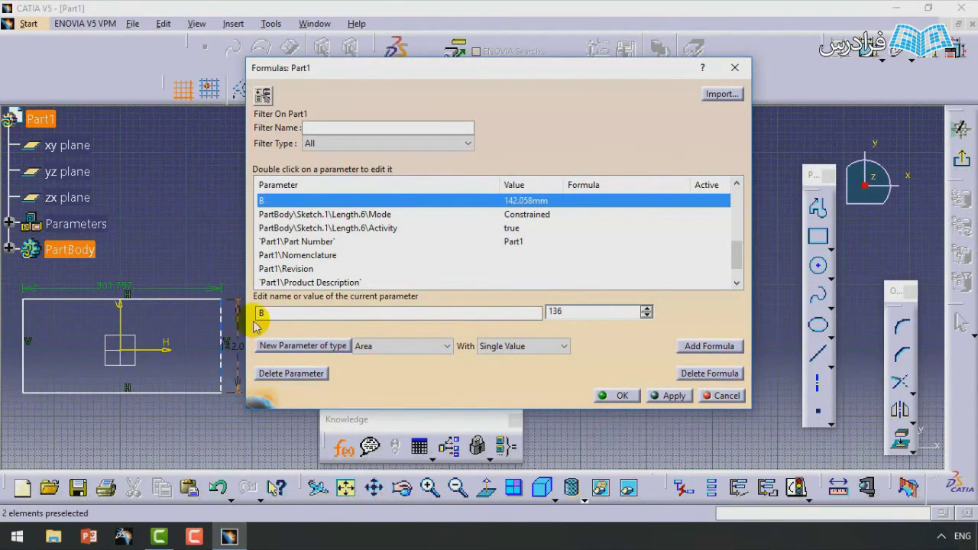
click(191, 272)
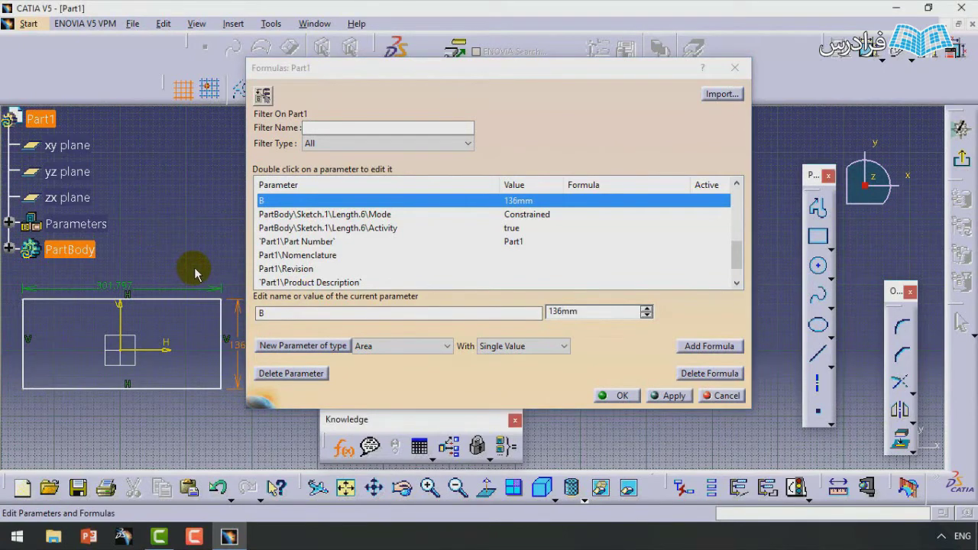
- Rename the new area parameter to C and apply the change
click(738, 265)
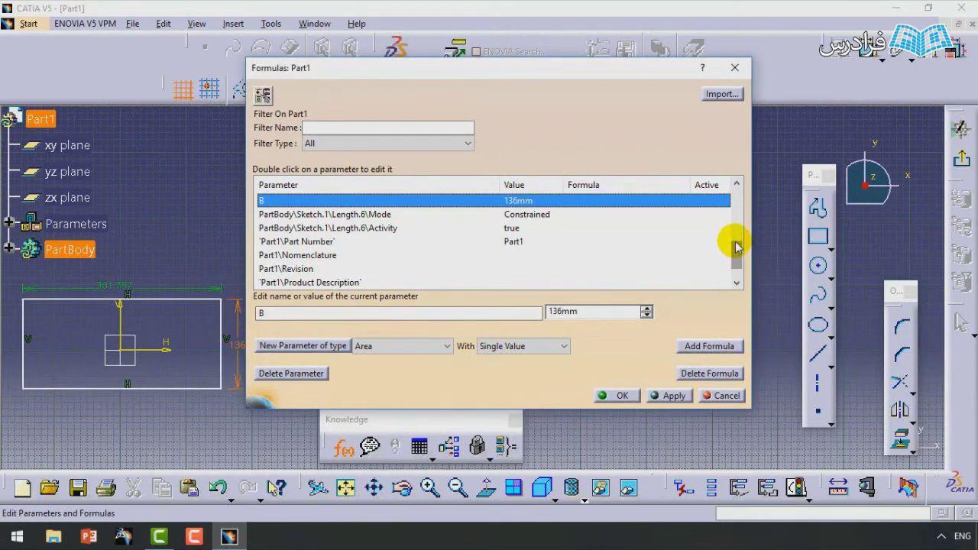
mouse_move(737, 256)
mouse_down()
mouse_move(737, 193)
mouse_move(738, 268)
mouse_up()
click(280, 282)
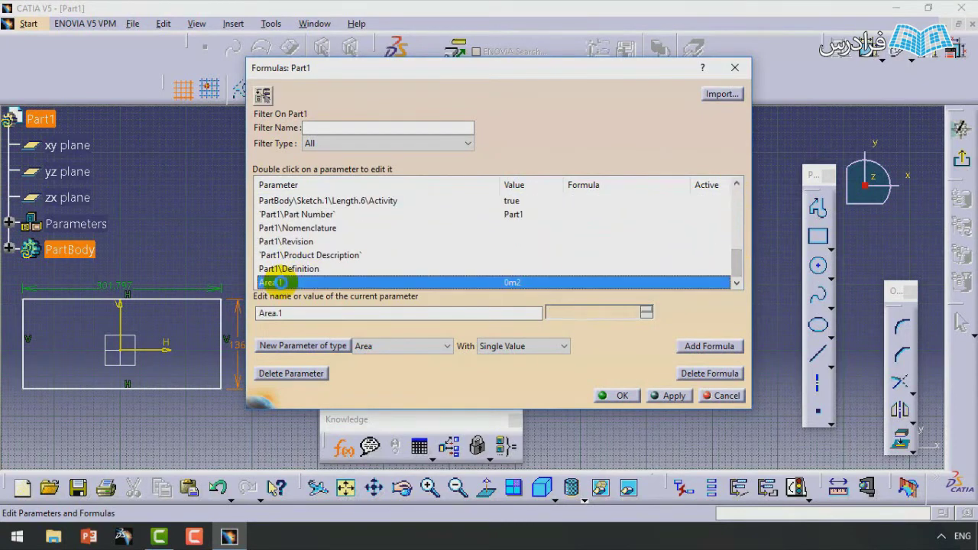
drag(283, 314, 219, 322)
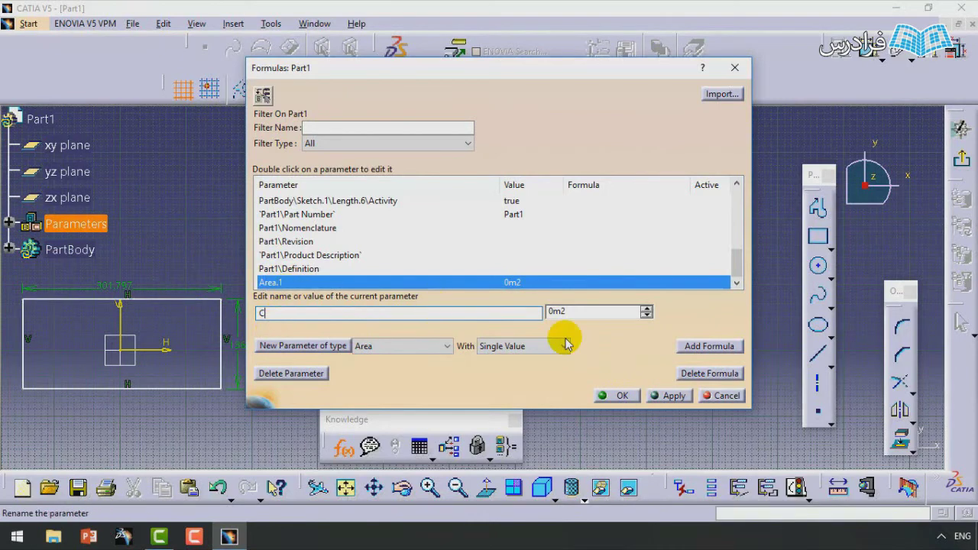
click(668, 395)
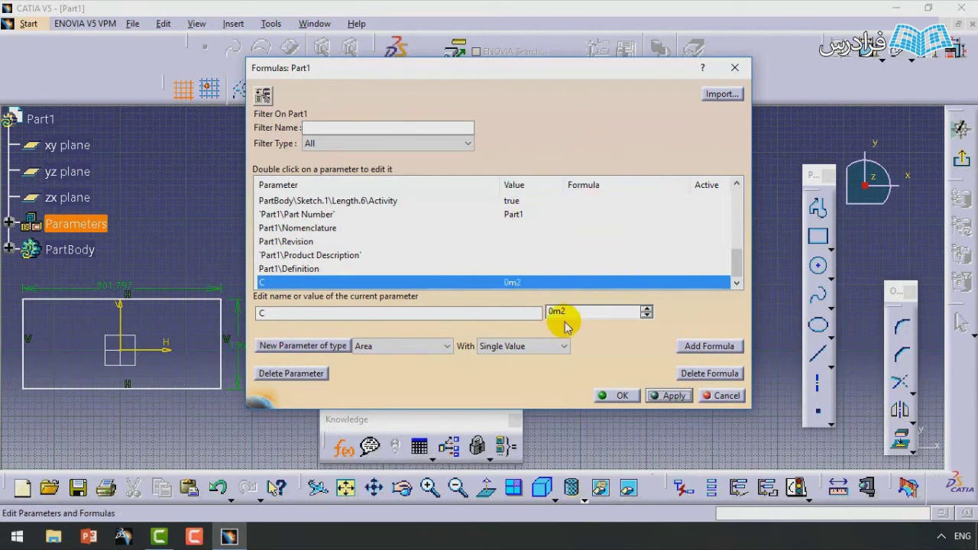
click(631, 309)
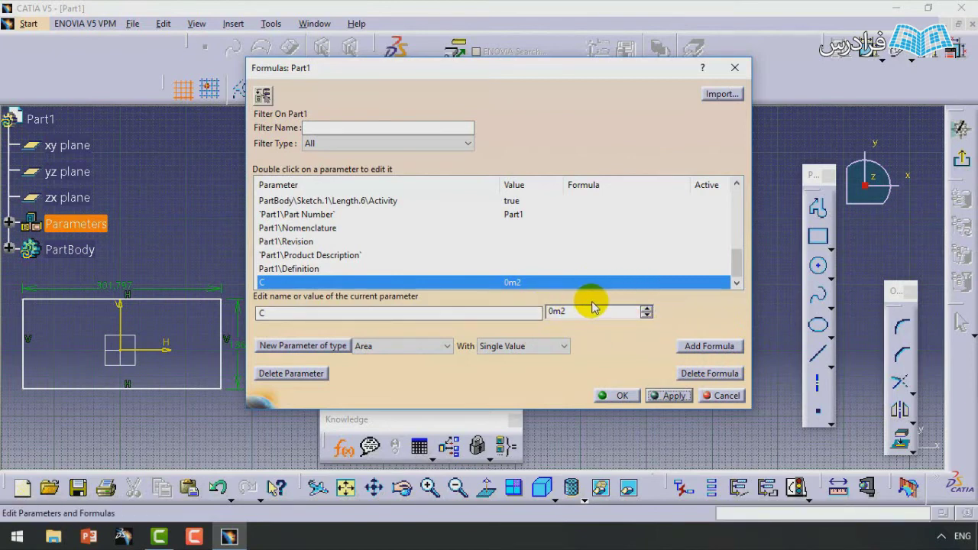
- Add the formula A*B to the area parameter C, using the rectangle's width and height dimensions, and accept the formula settings
drag(372, 70, 469, 54)
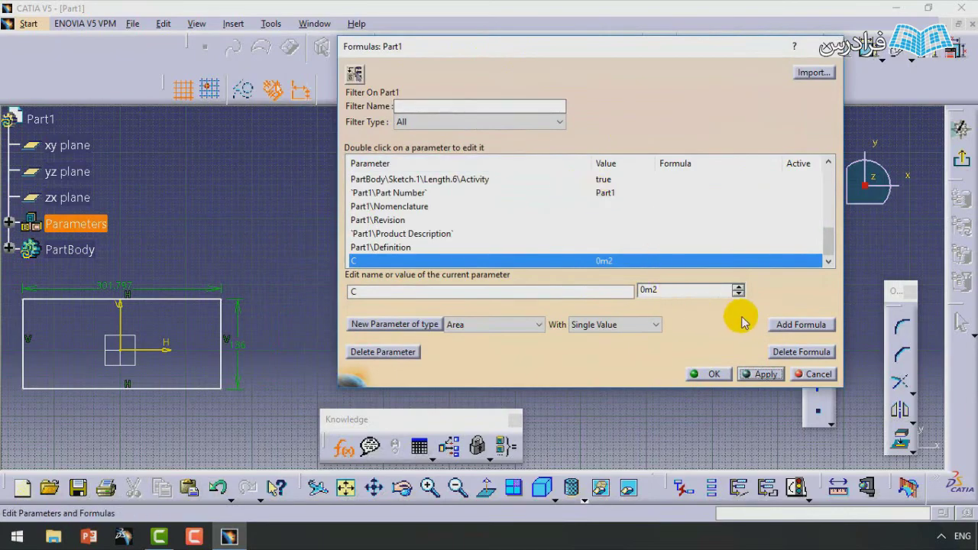
click(795, 325)
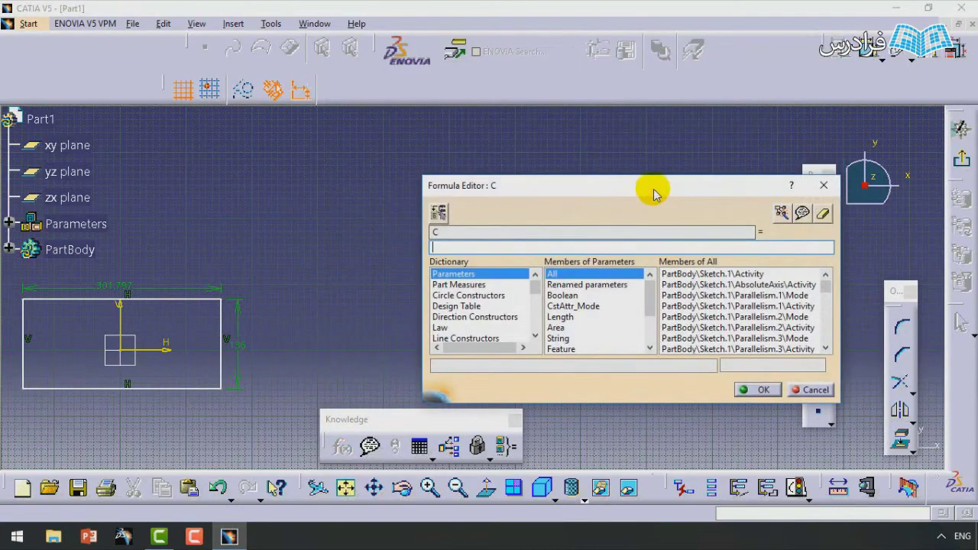
drag(650, 191, 572, 196)
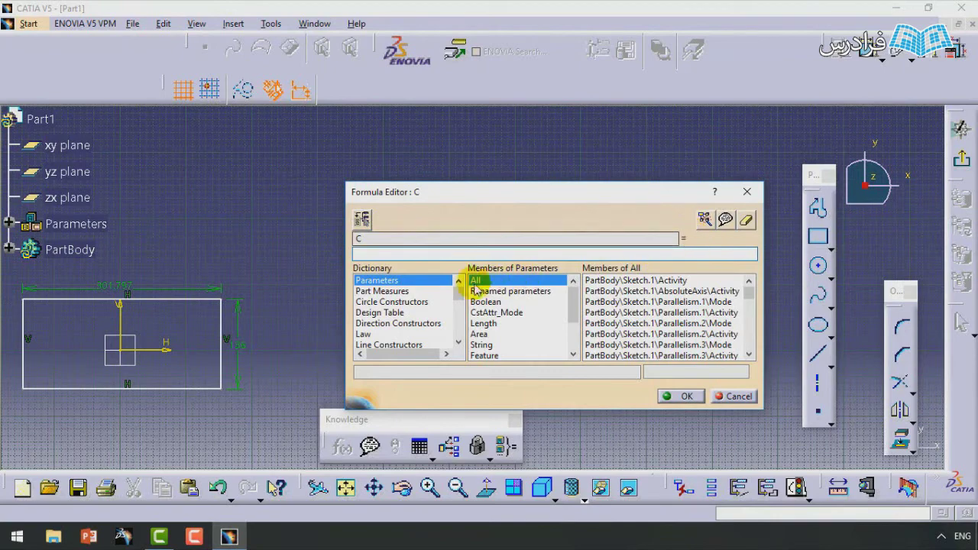
click(149, 331)
middle_drag(149, 331, 225, 323)
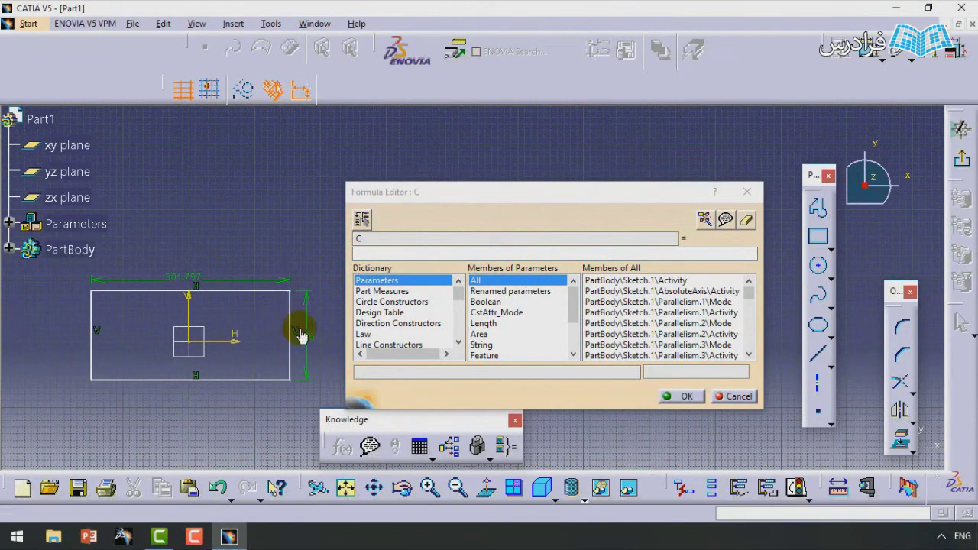
click(218, 263)
click(201, 273)
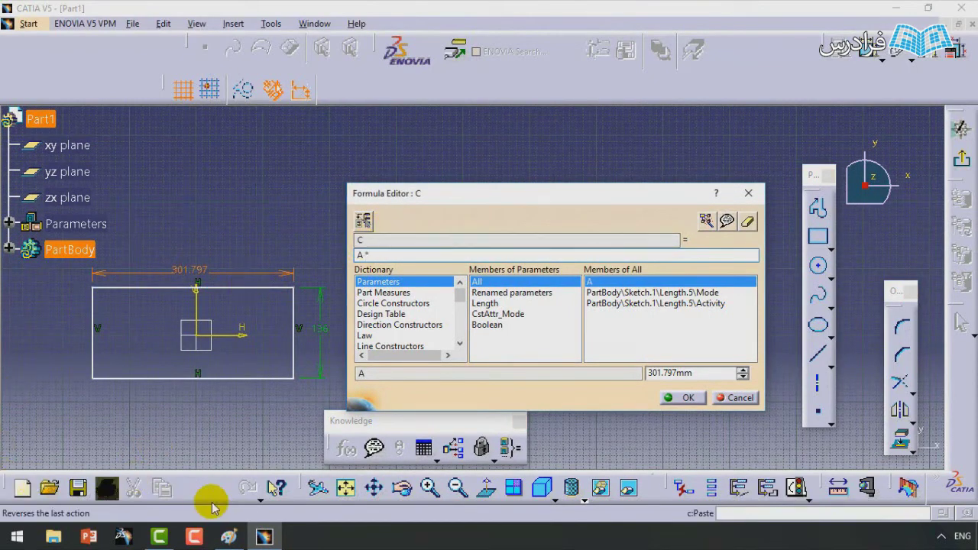
click(314, 329)
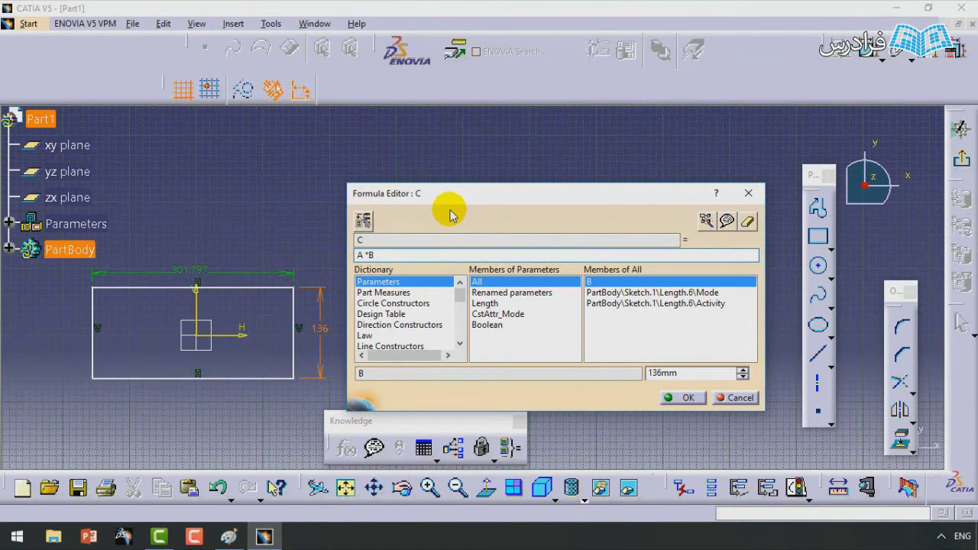
click(683, 397)
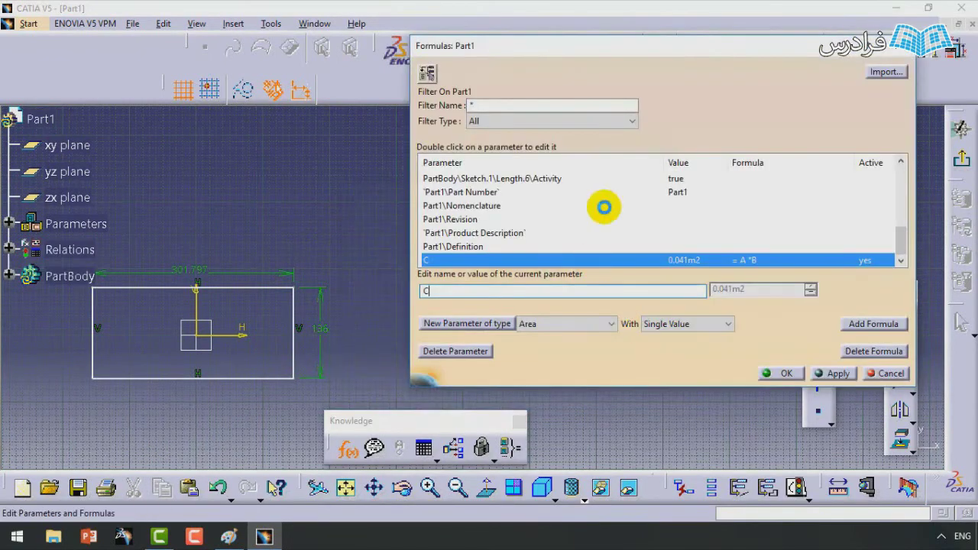
drag(578, 52, 477, 72)
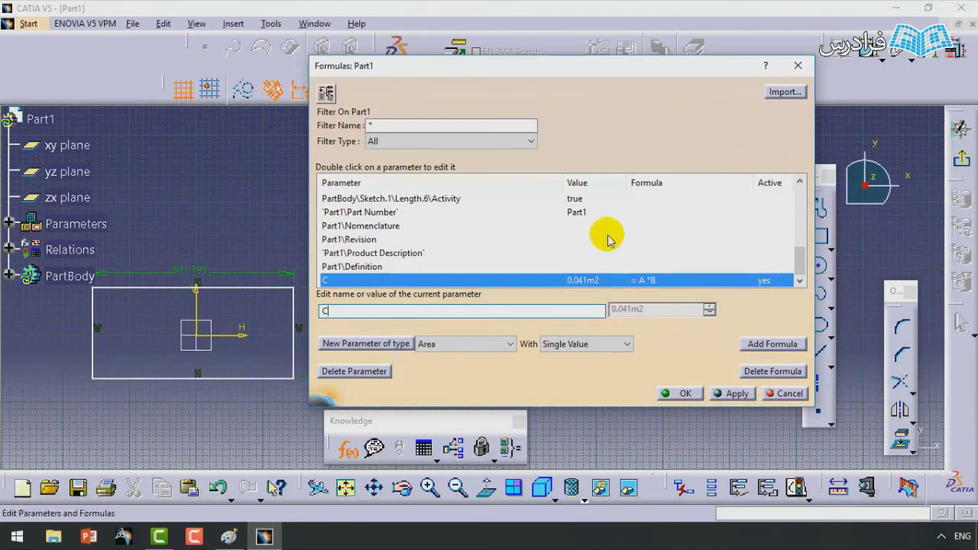
click(689, 394)
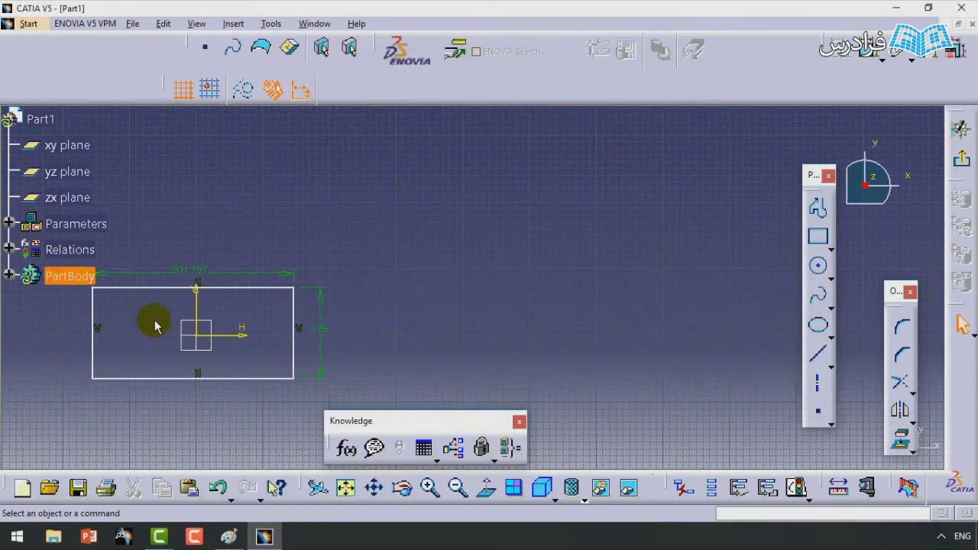
- Expand the part's Parameters and Relations branches to examine the area parameter and its formula
middle_click(200, 308)
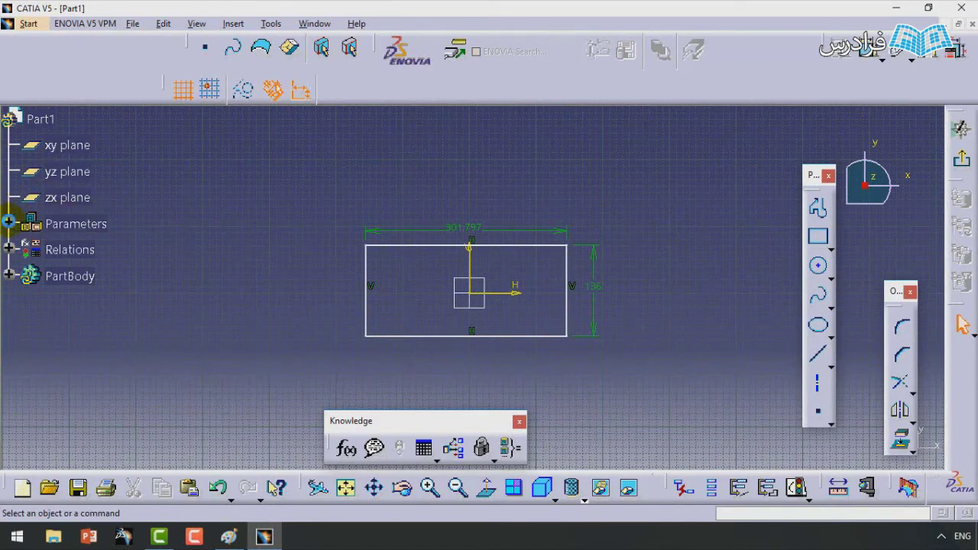
click(8, 221)
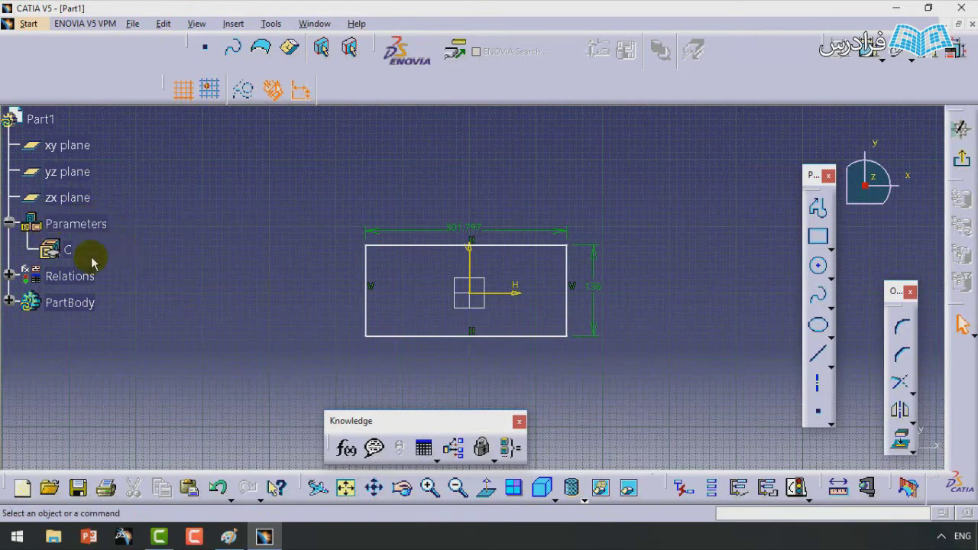
click(7, 274)
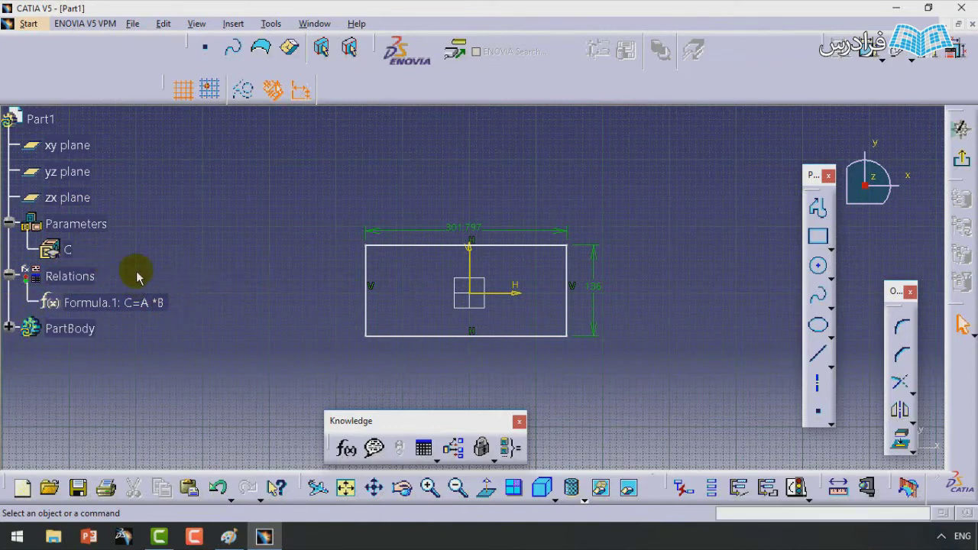
- Enable the With value option for the parameter tree view in the Parameters and Measure settings
click(270, 24)
click(305, 175)
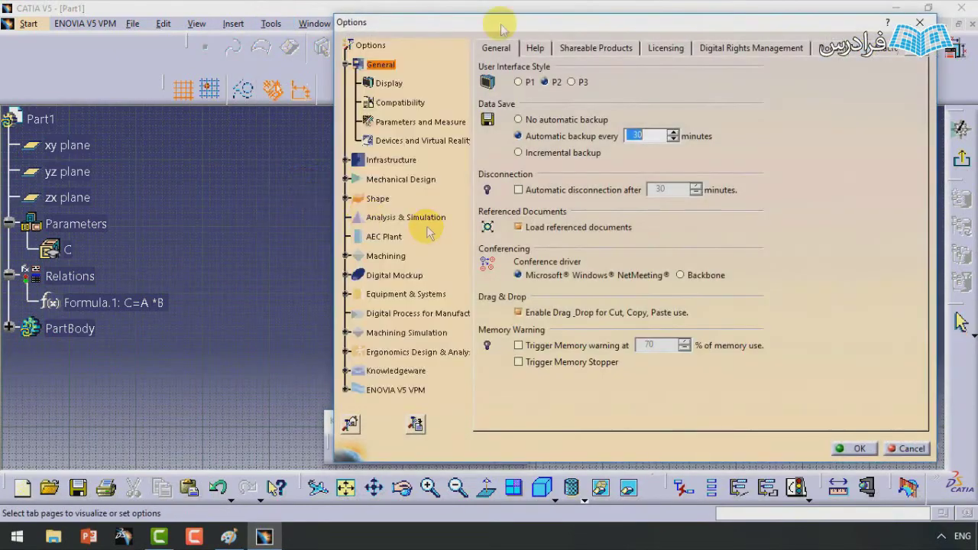
drag(500, 23, 398, 48)
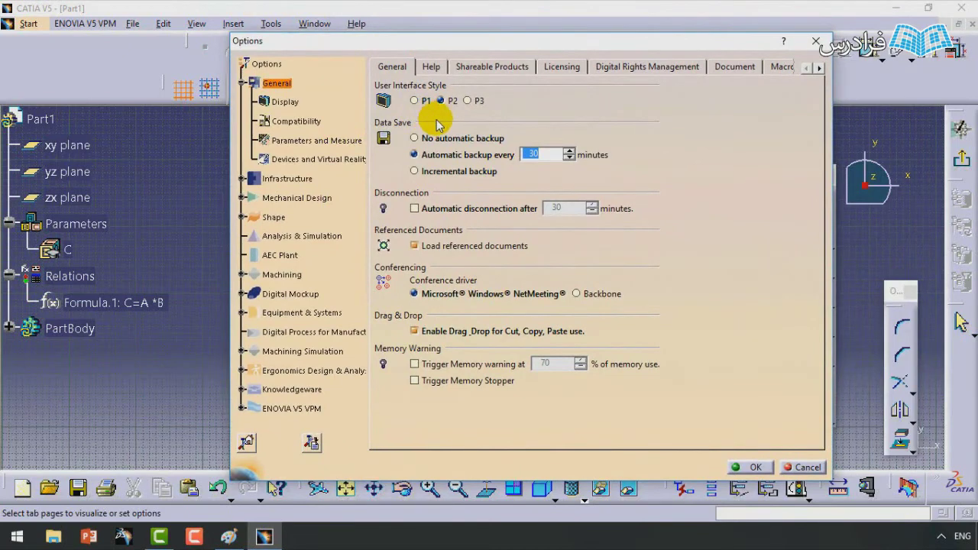
click(312, 145)
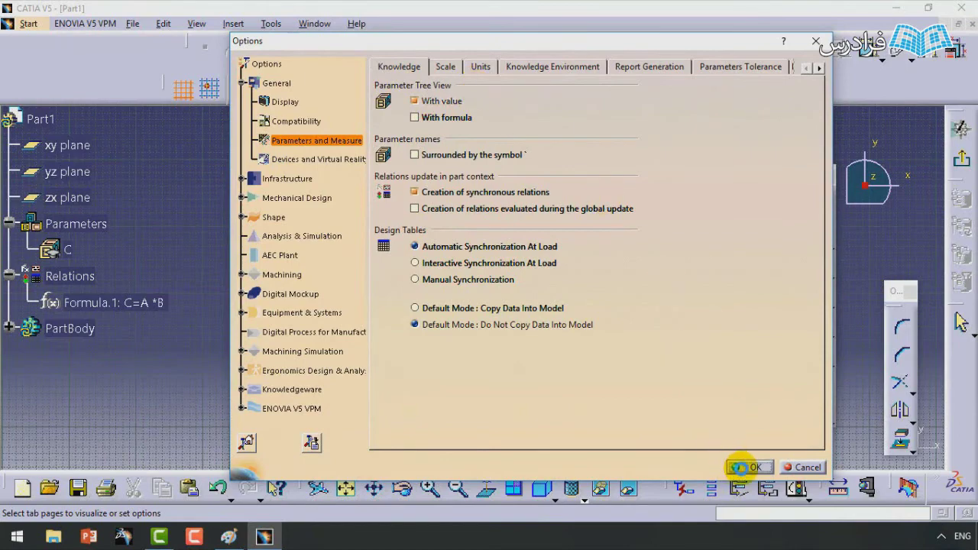
click(752, 466)
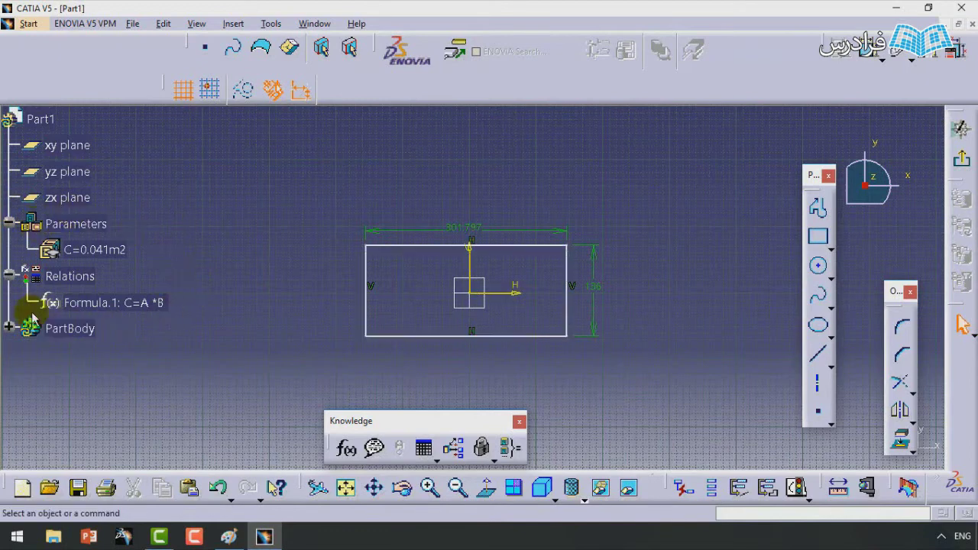
- Set the rectangle's width dimension to 1000 mm and its height dimension to 2000 mm, and check the area parameter C
double_click(462, 228)
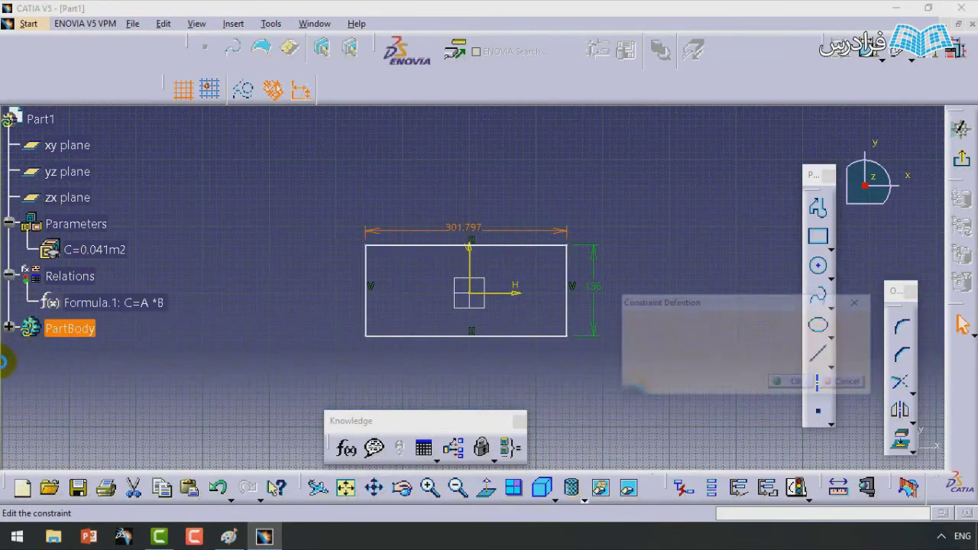
text(1000)
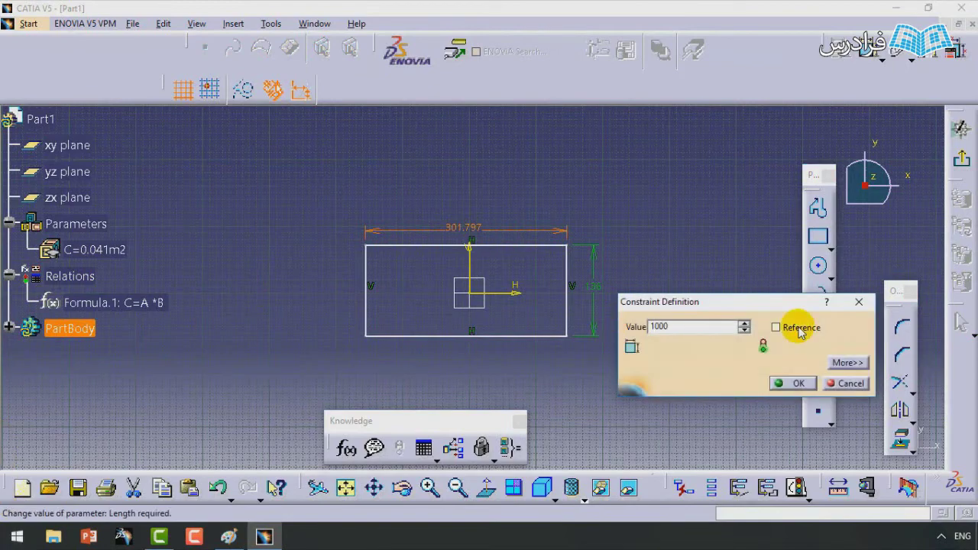
click(794, 383)
mouse_move(569, 208)
middle_down()
mouse_move(535, 179)
mouse_move(535, 258)
mouse_move(576, 280)
middle_up()
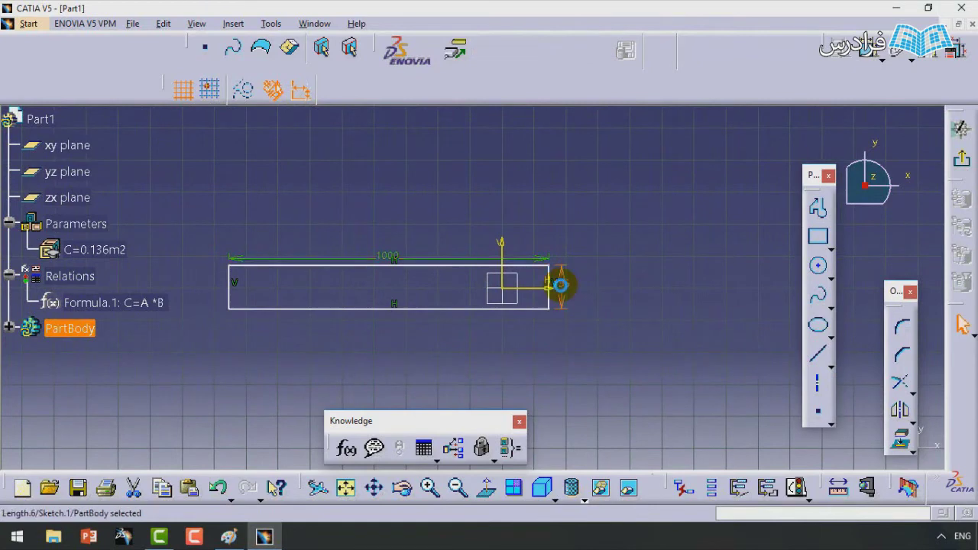
double_click(563, 284)
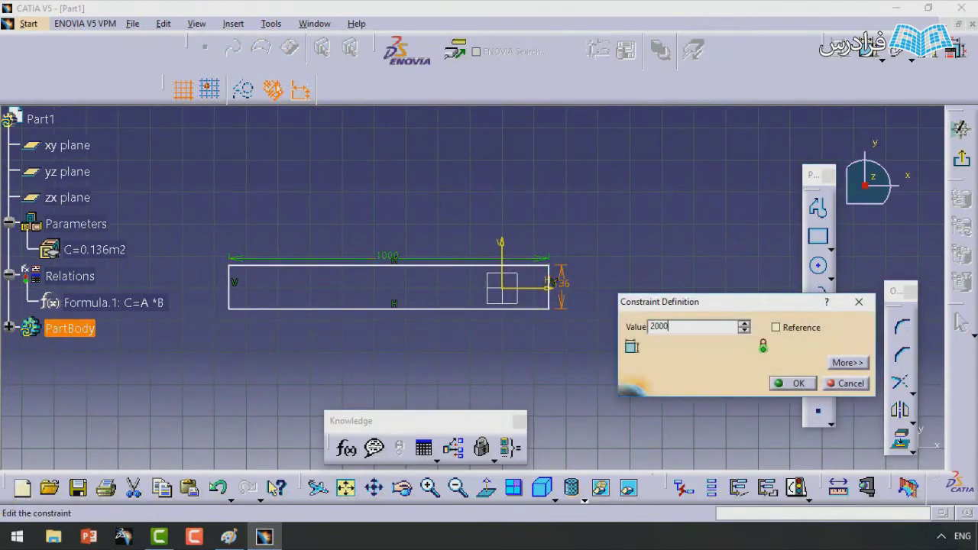
click(793, 383)
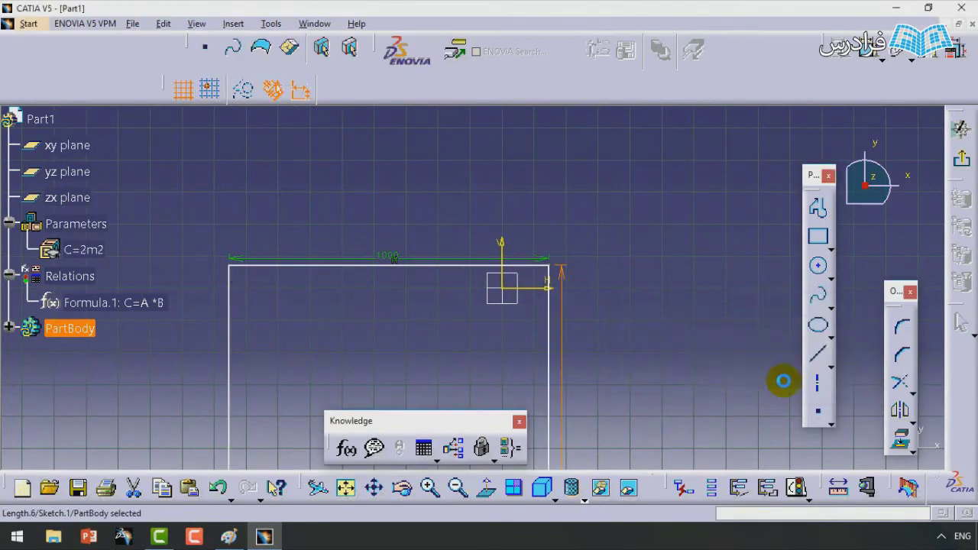
mouse_move(349, 305)
middle_down()
mouse_move(493, 170)
mouse_move(489, 240)
mouse_move(528, 221)
middle_up()
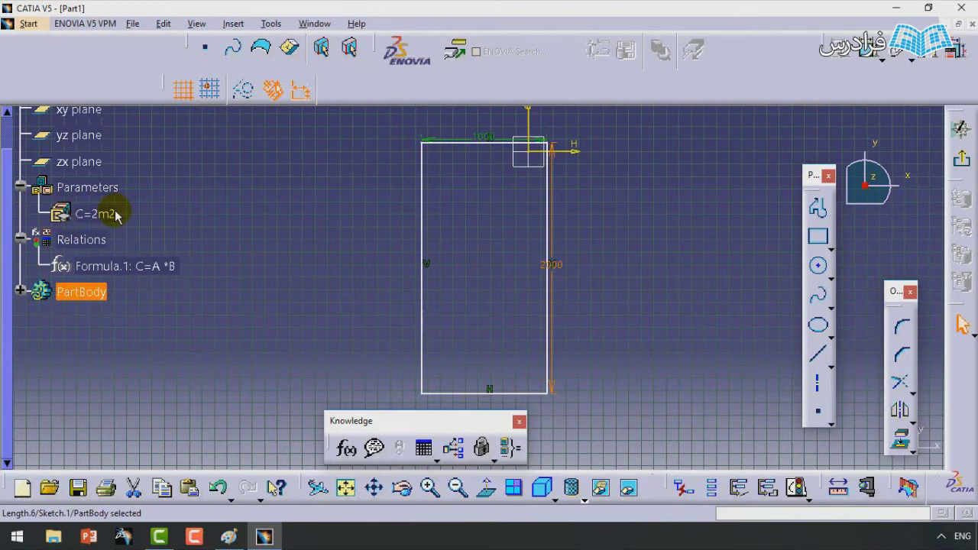
scroll(378, 203, up, 1)
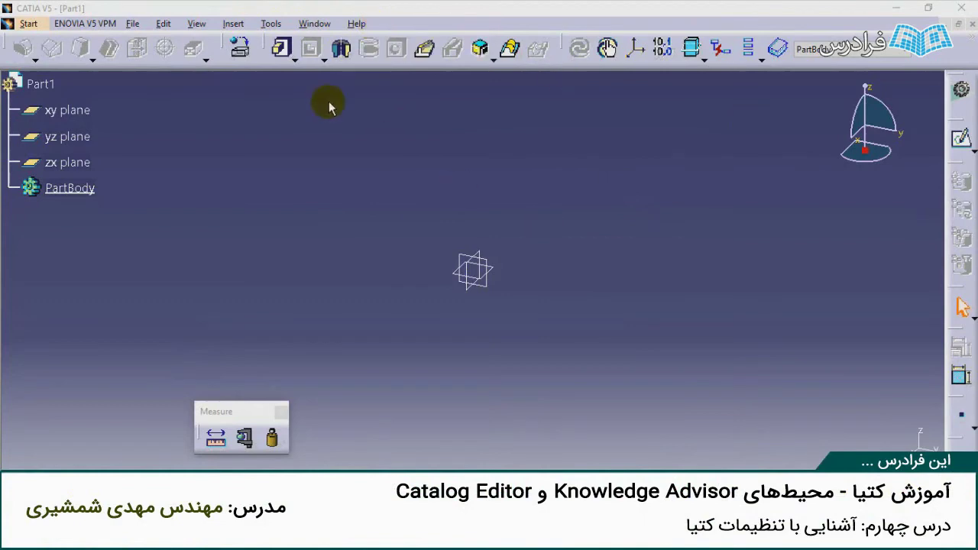
- Open the program's options at the General category and look through its available setting pages
click(272, 25)
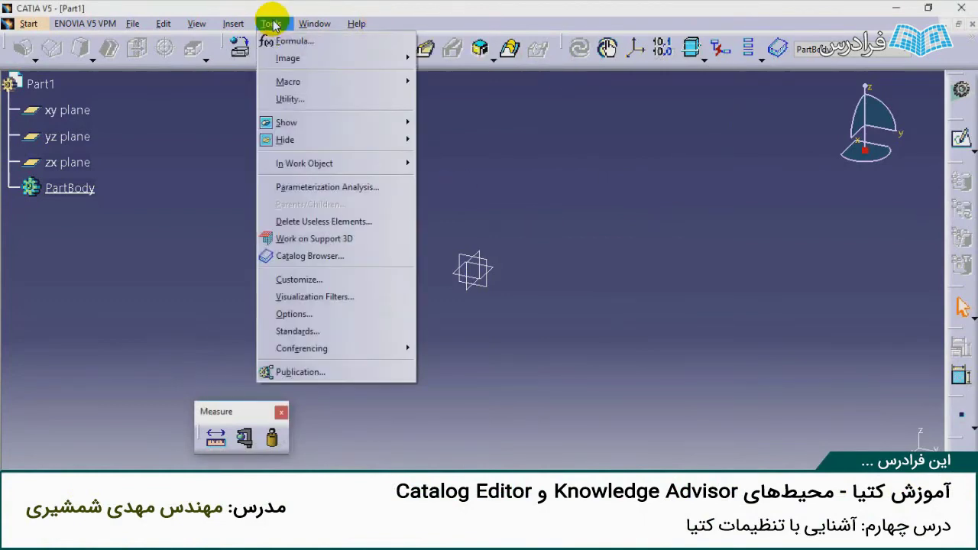
click(318, 314)
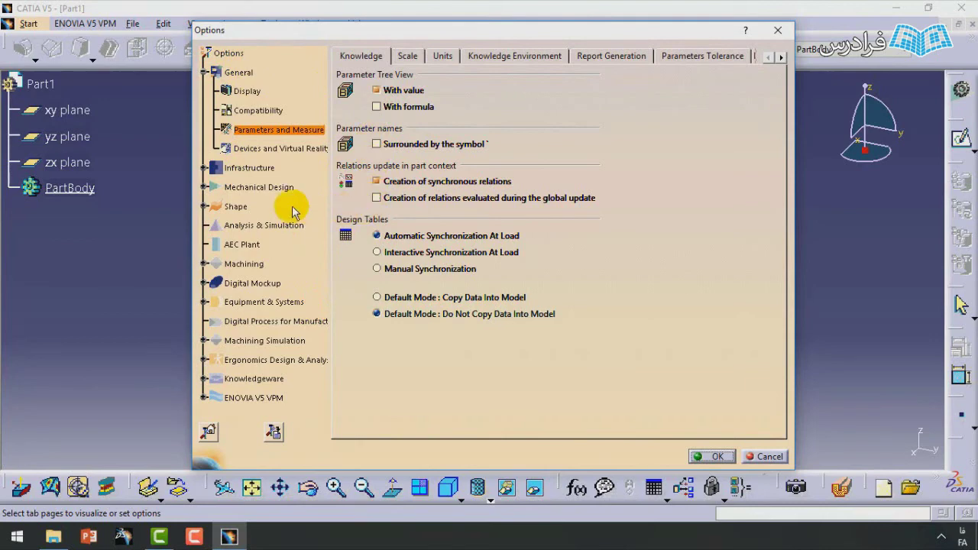
click(237, 77)
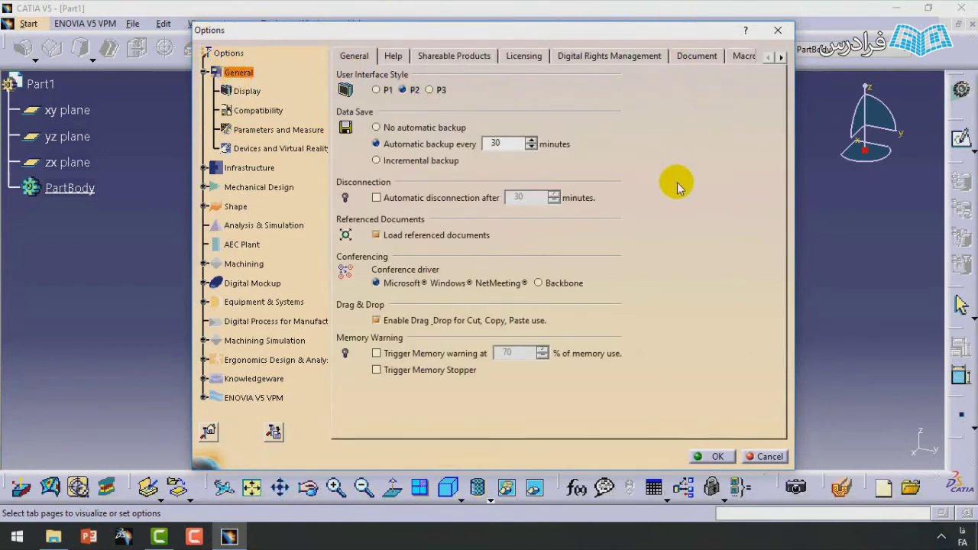
click(780, 58)
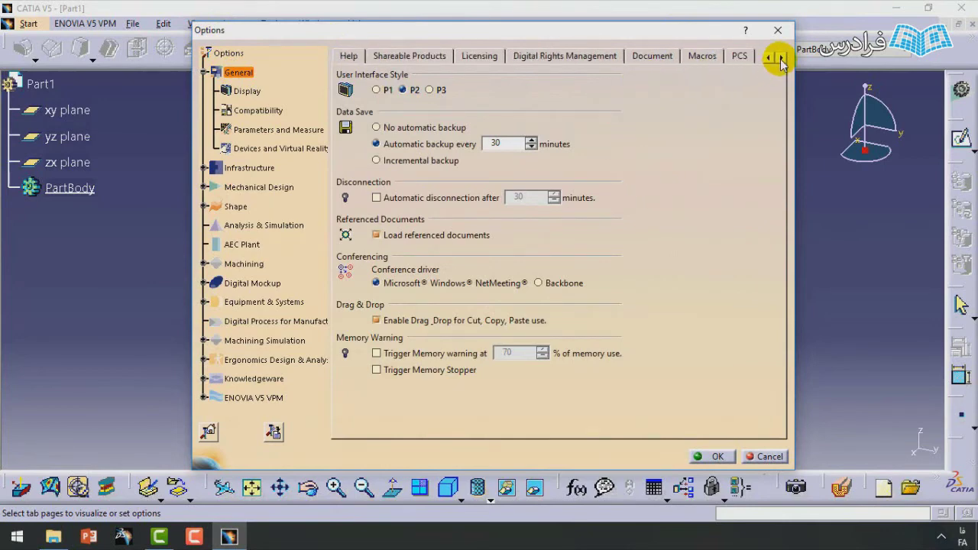
click(781, 58)
click(780, 58)
click(780, 59)
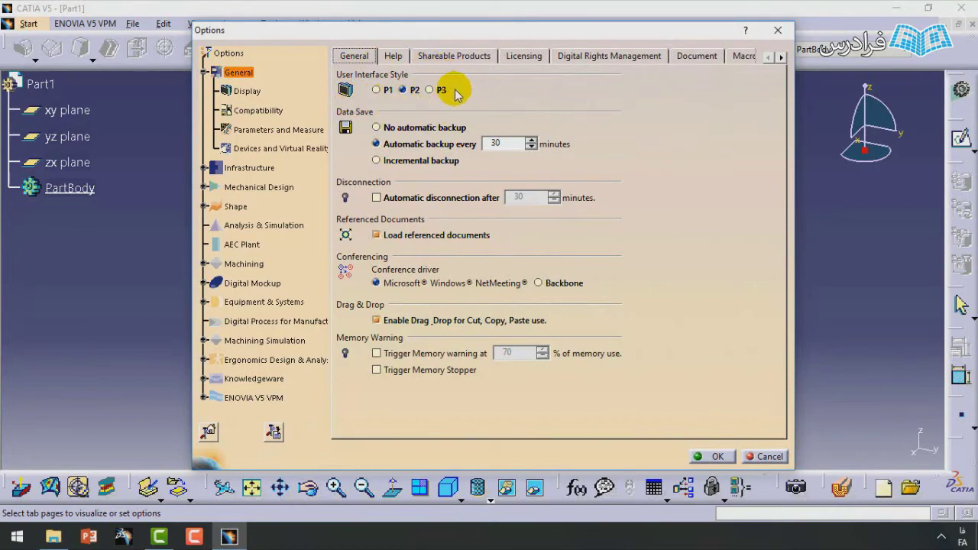
- Try the P1 user interface style and restore the P2 style
click(376, 90)
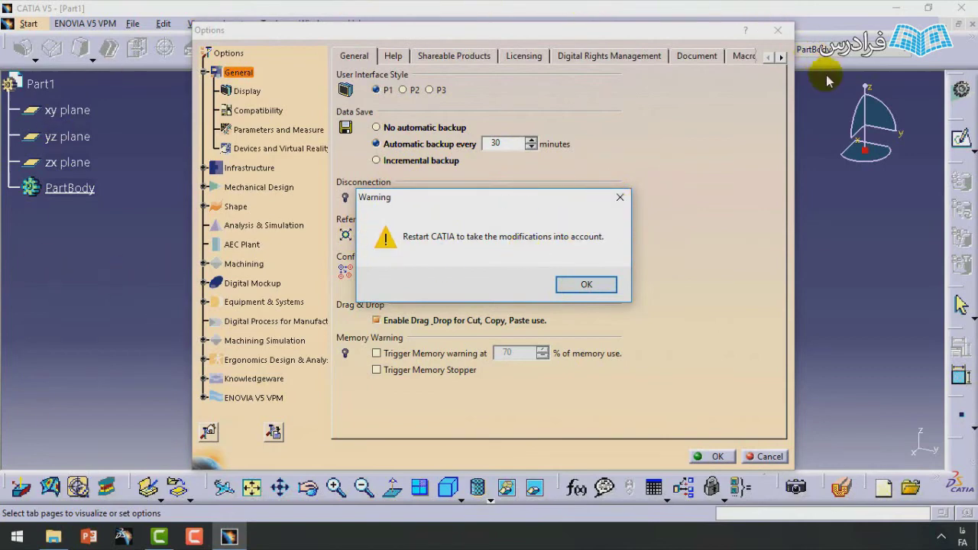
click(620, 200)
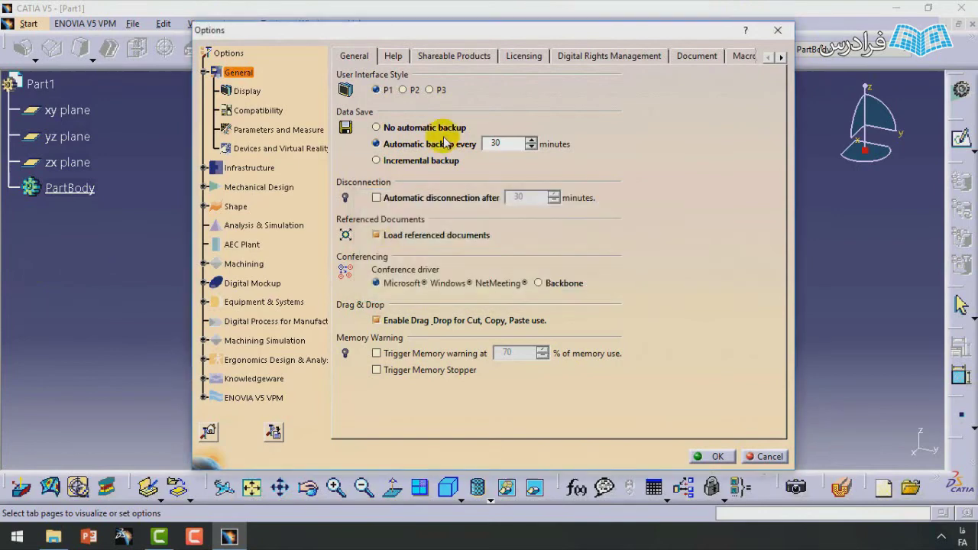
click(402, 90)
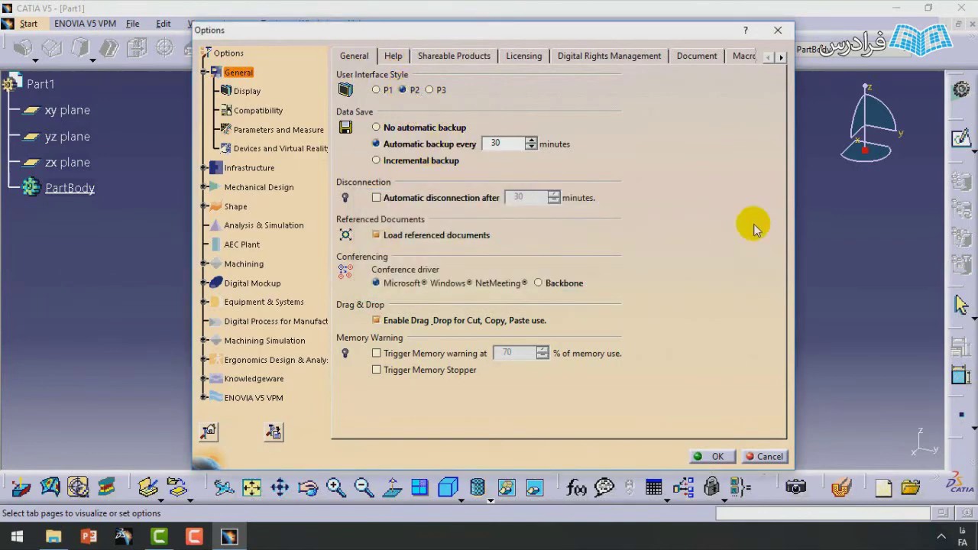
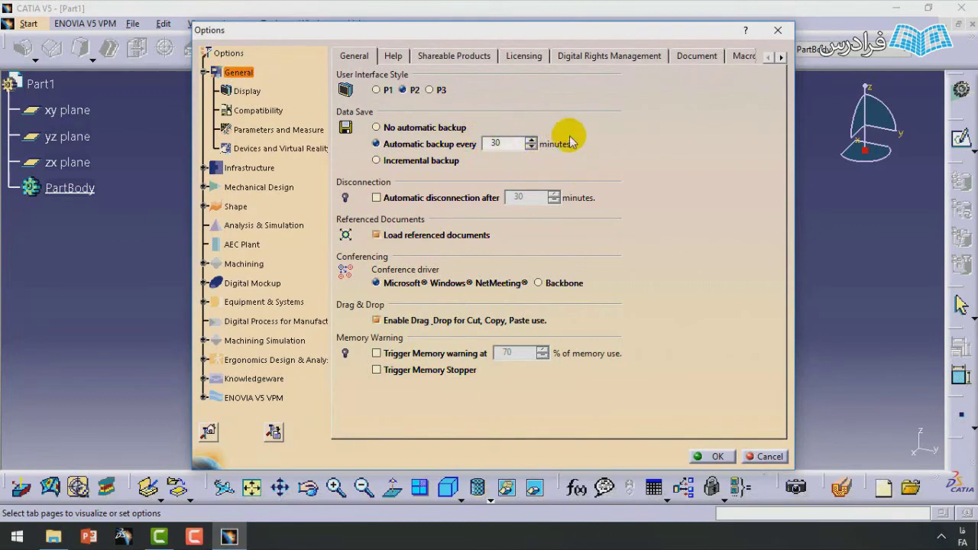
- Review the data save choices and the list of available configurations and products in the licensing settings
mouse_move(457, 162)
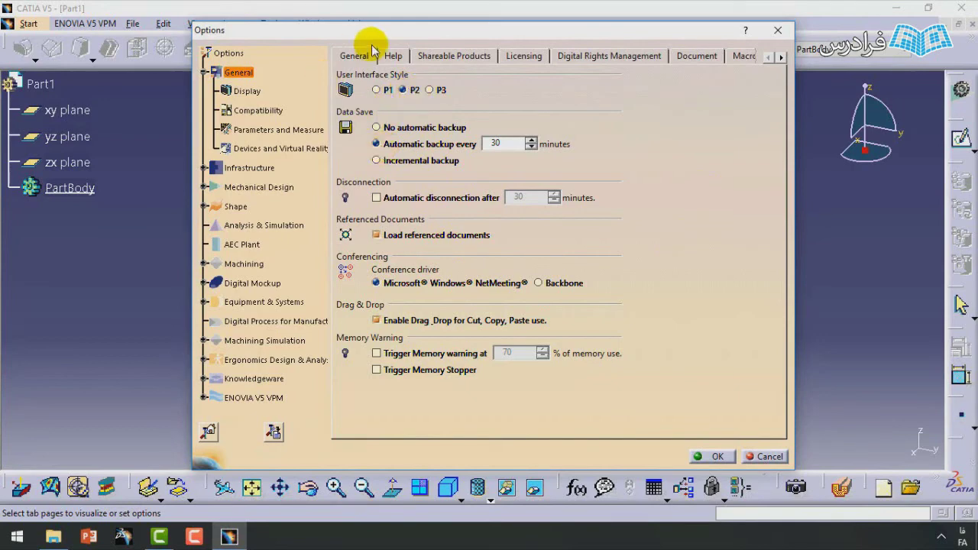
click(532, 58)
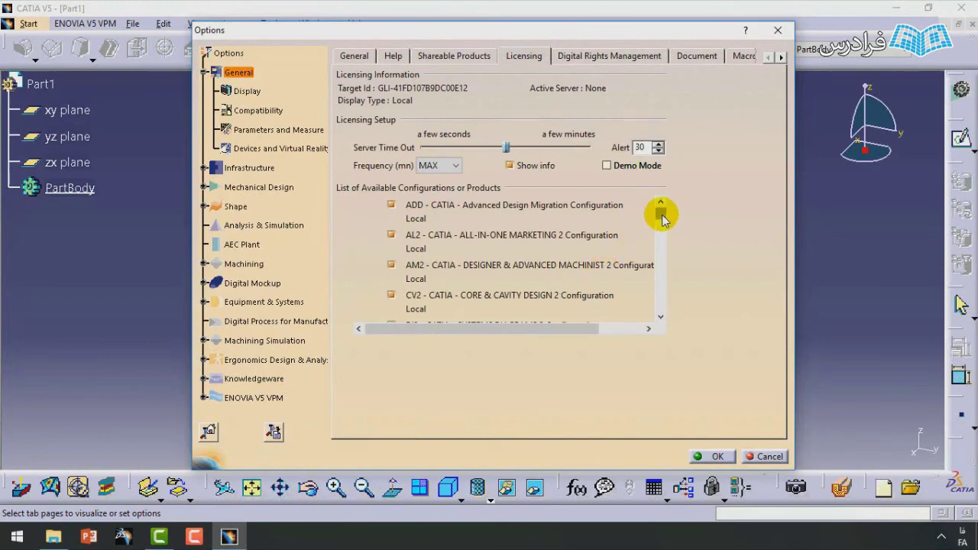
drag(661, 220, 661, 197)
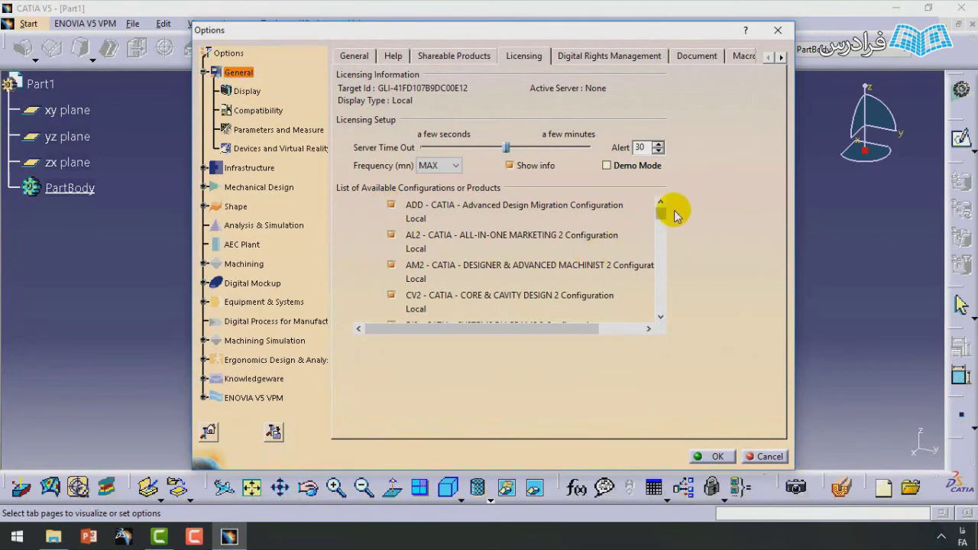
- Review the General category's Display settings, covering tree appearance, tree manipulation, navigation and visualization colors
drag(669, 218, 677, 181)
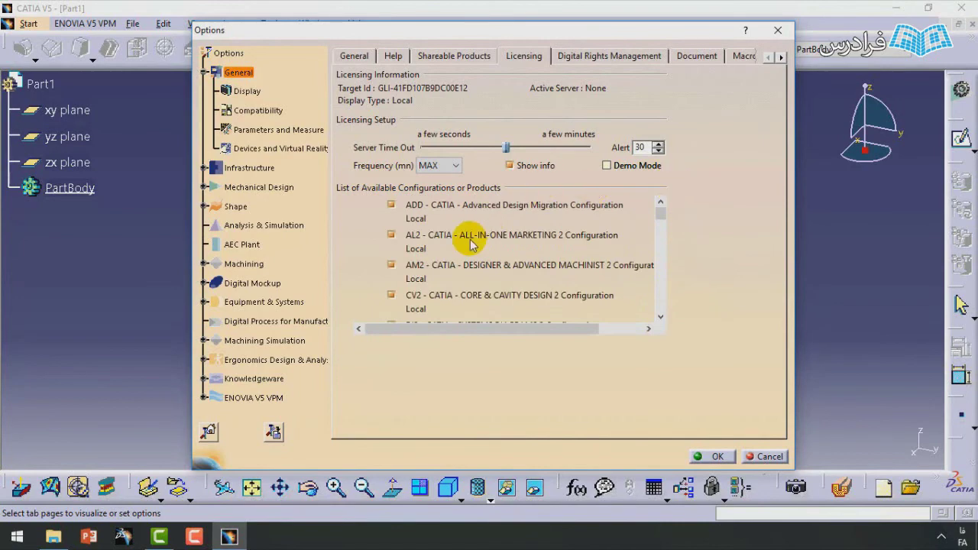
click(240, 73)
click(242, 91)
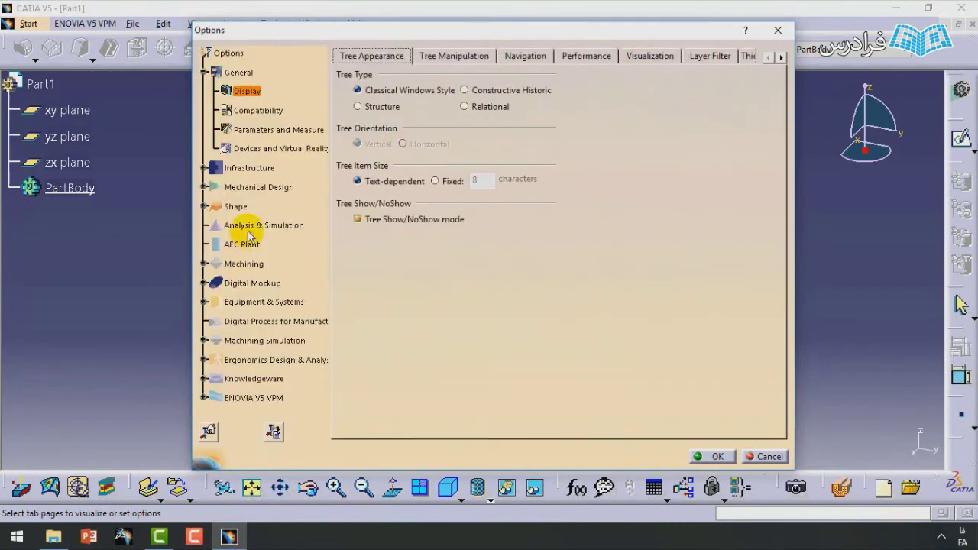
click(449, 56)
click(520, 55)
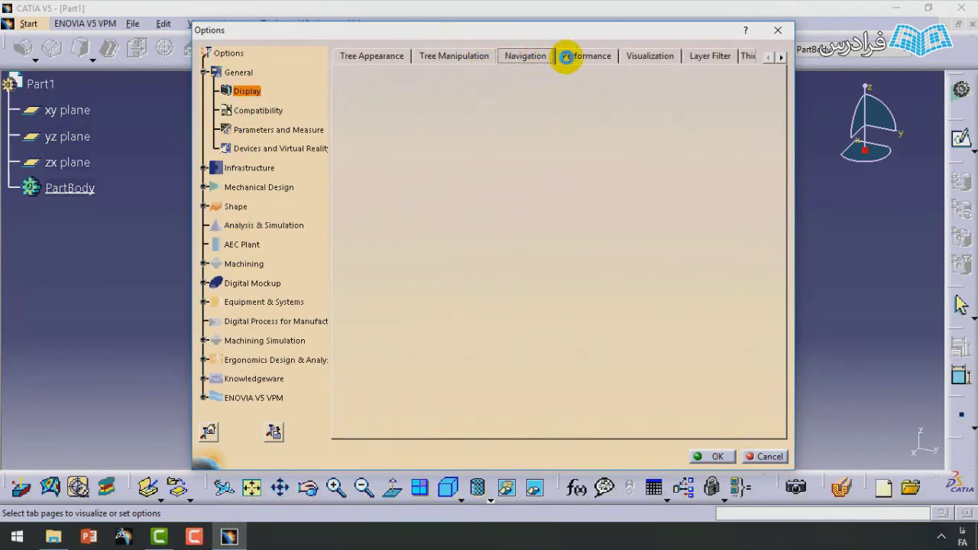
click(628, 56)
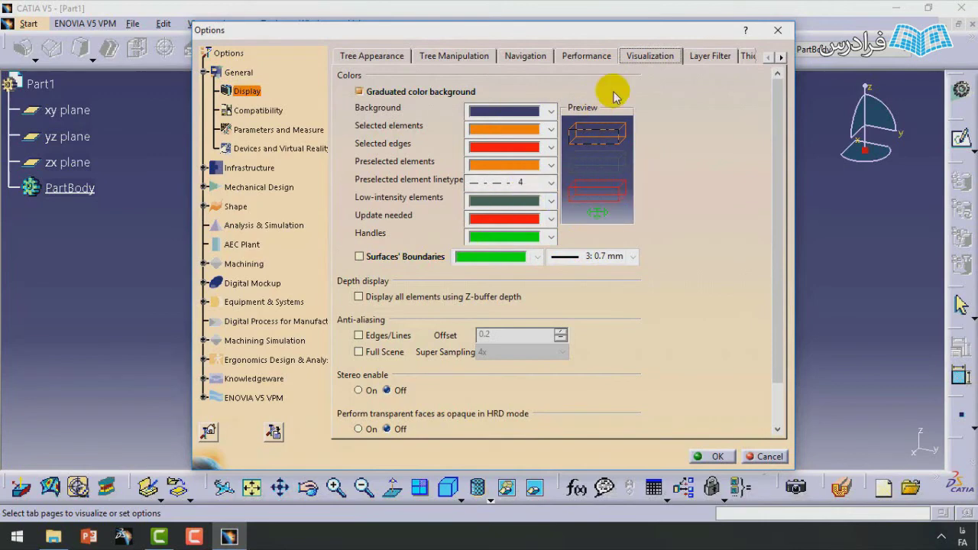
- Look through the available setting pages of the Compatibility category, from V4 Data Reading through the external and graphics formats
click(263, 115)
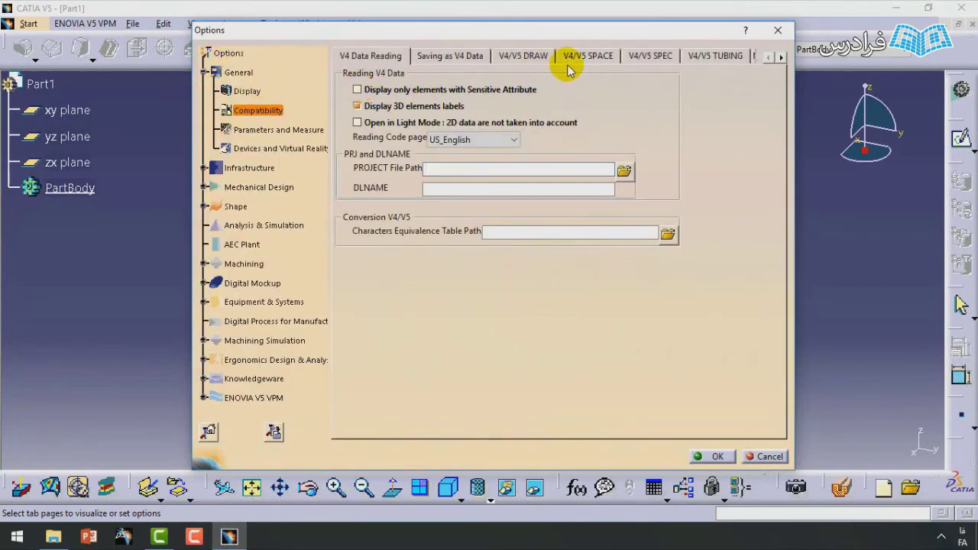
click(780, 57)
click(781, 57)
click(783, 57)
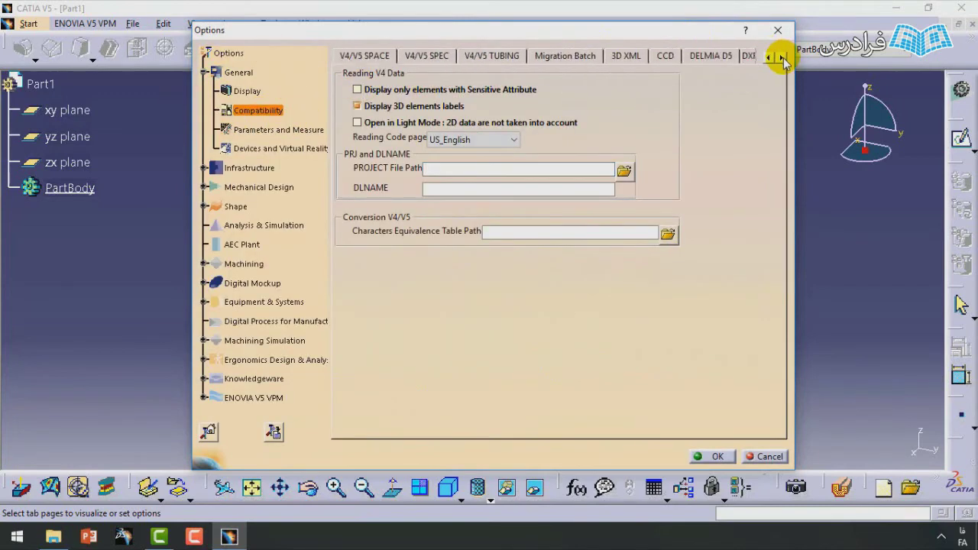
click(783, 57)
click(783, 57)
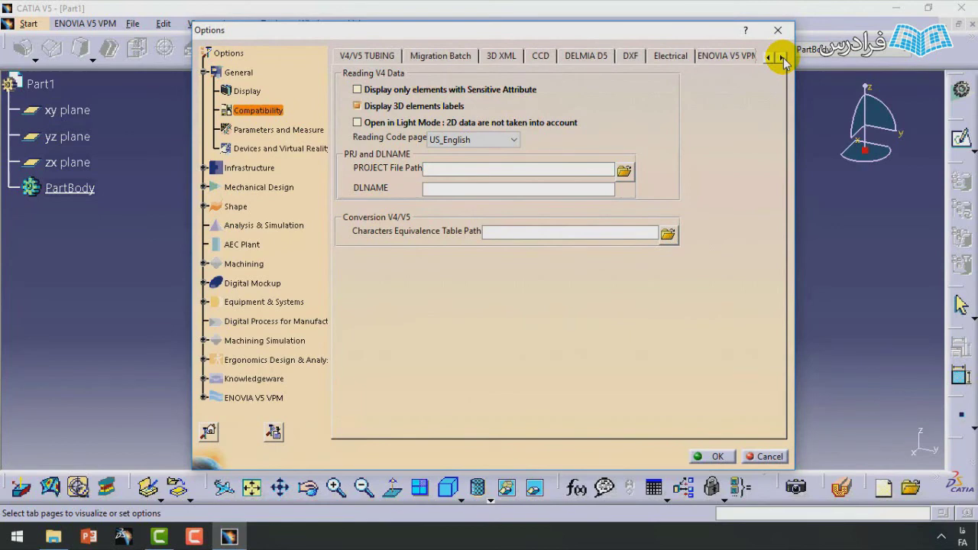
click(783, 57)
click(783, 57)
click(783, 57)
click(783, 58)
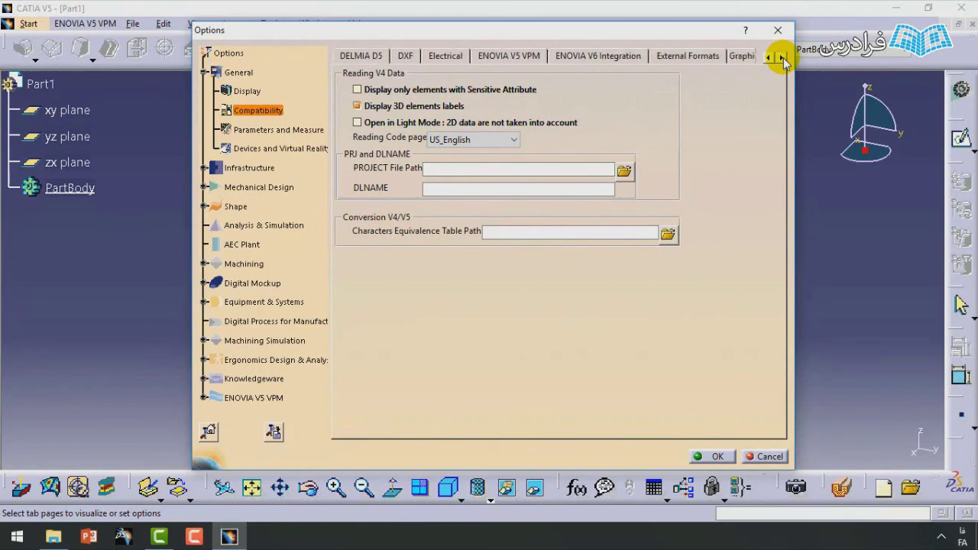
click(783, 57)
click(783, 57)
click(783, 59)
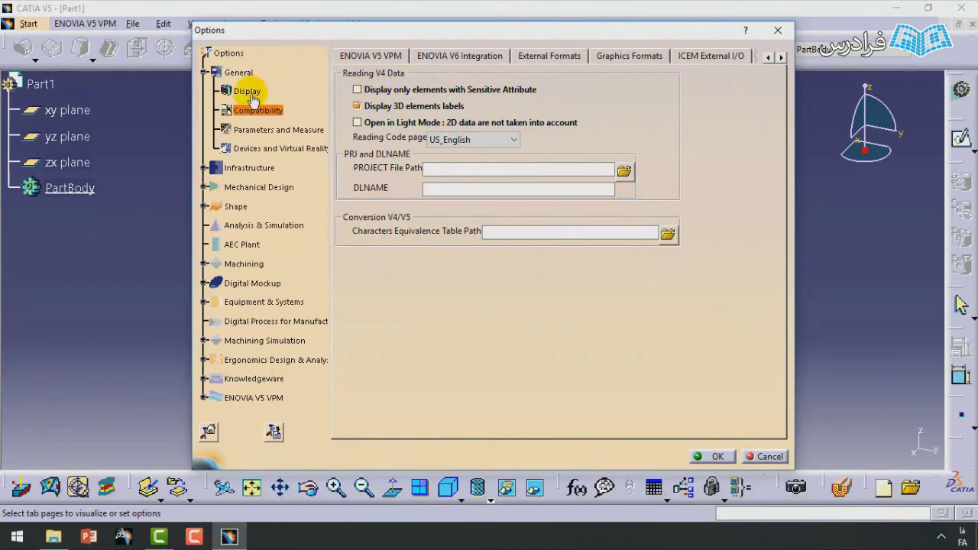
- Review the Parameters and Measure settings for knowledge and units, including the choices for the default length unit
click(293, 132)
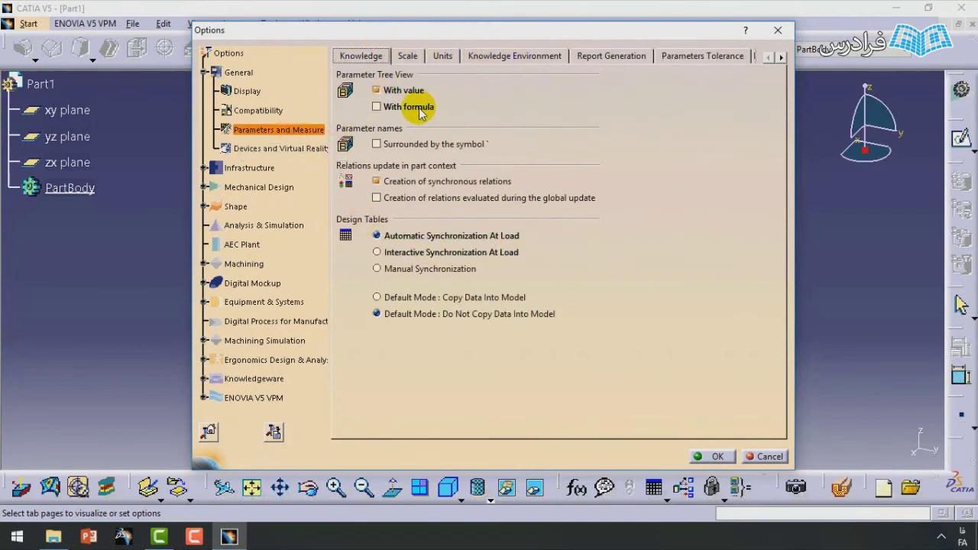
click(443, 58)
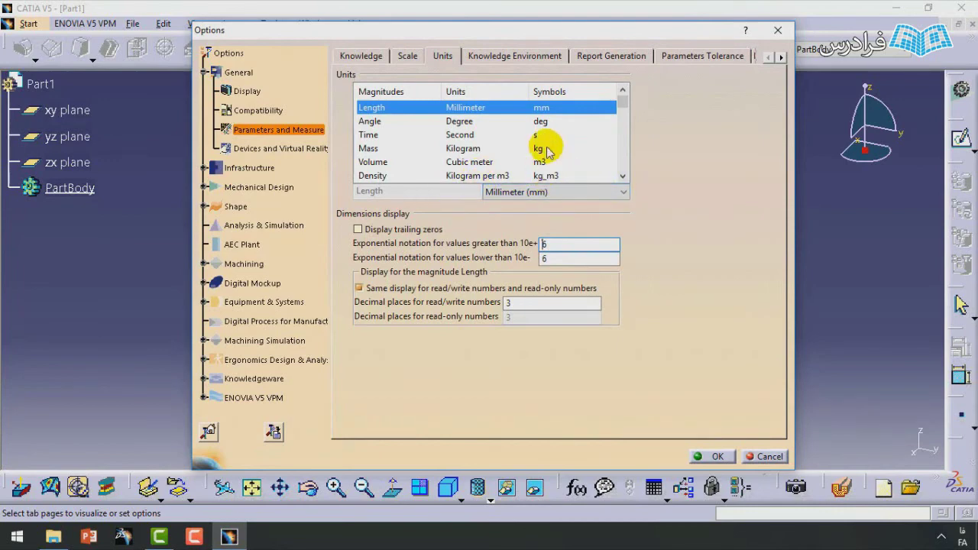
drag(625, 103, 628, 66)
click(622, 192)
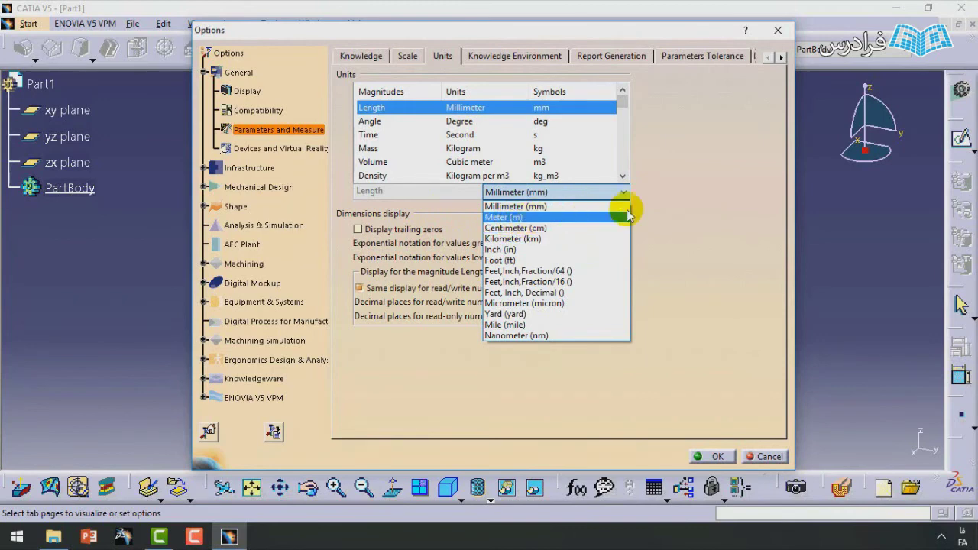
click(646, 194)
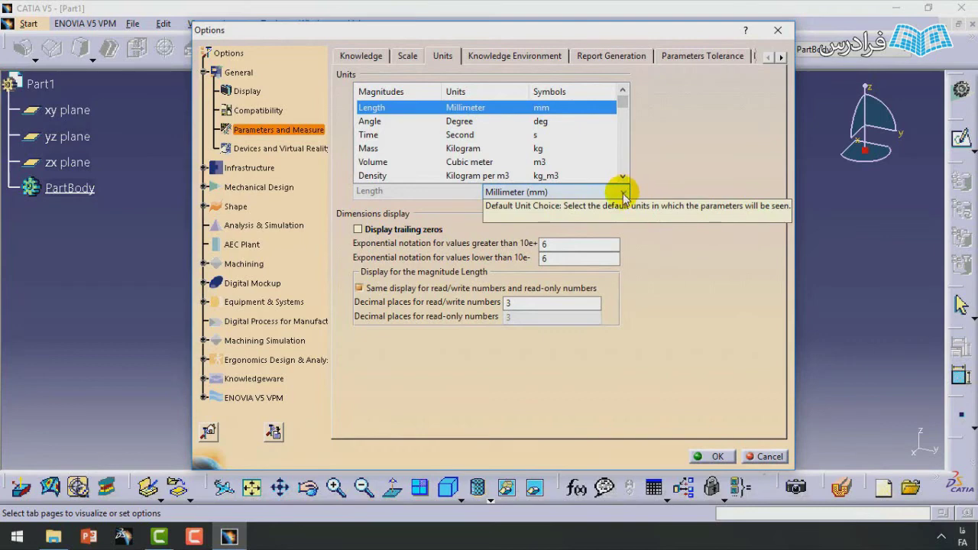
- Review the Devices and Virtual Reality settings and examine the subcategories of Infrastructure
click(289, 150)
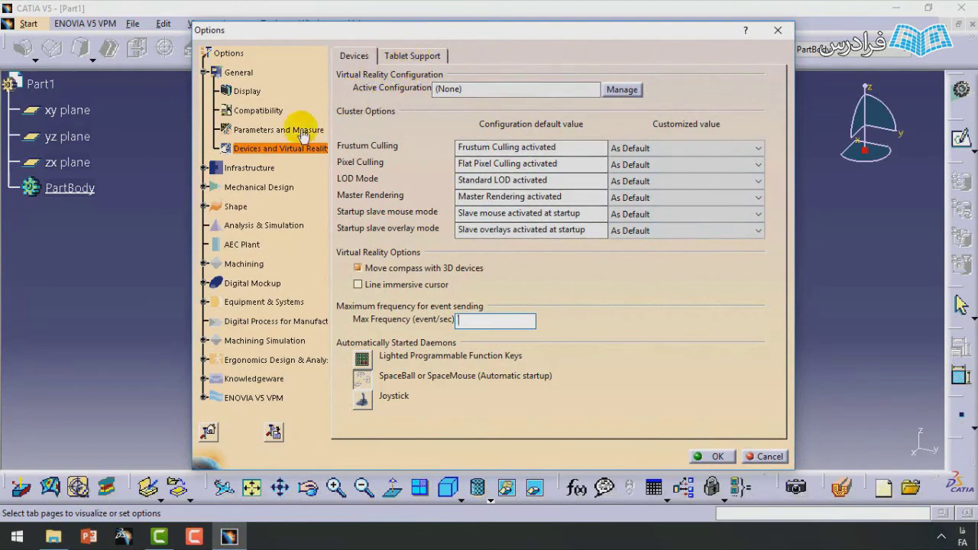
click(452, 89)
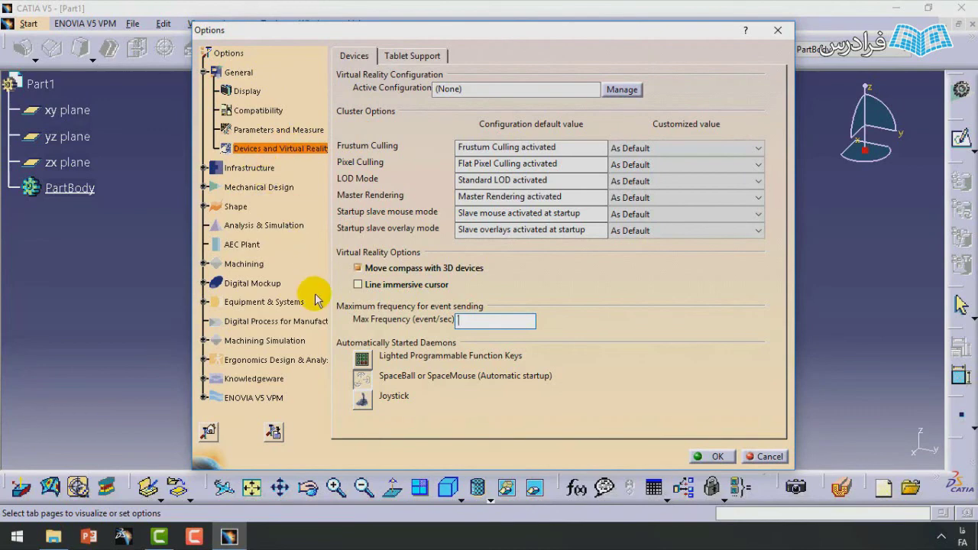
click(204, 169)
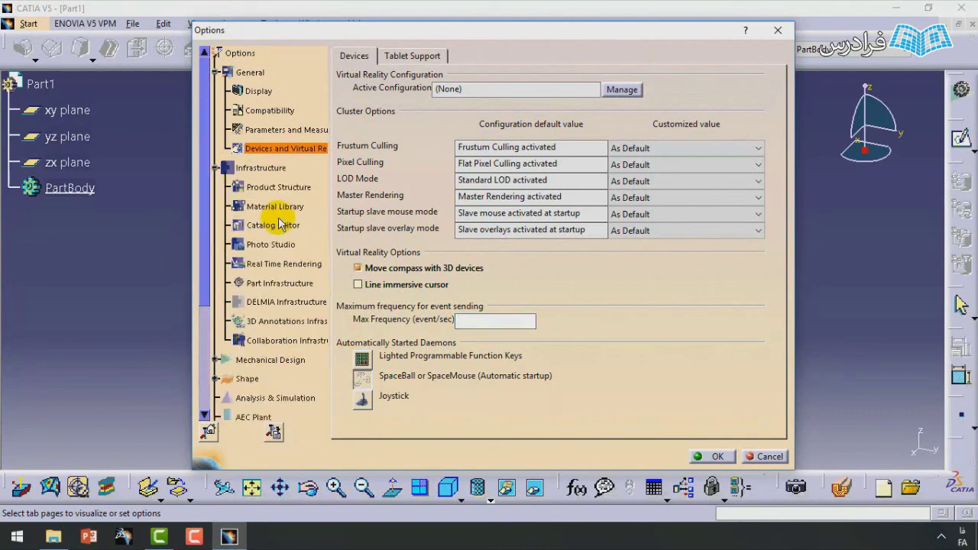
click(214, 170)
click(215, 172)
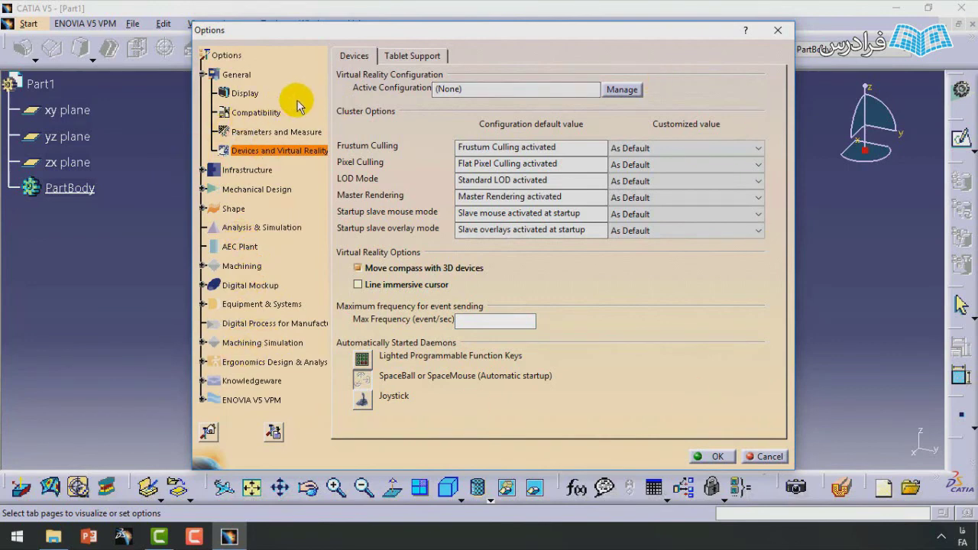
- Examine the scope choices for resetting options to their defaults, and close the options without resetting anything
click(208, 433)
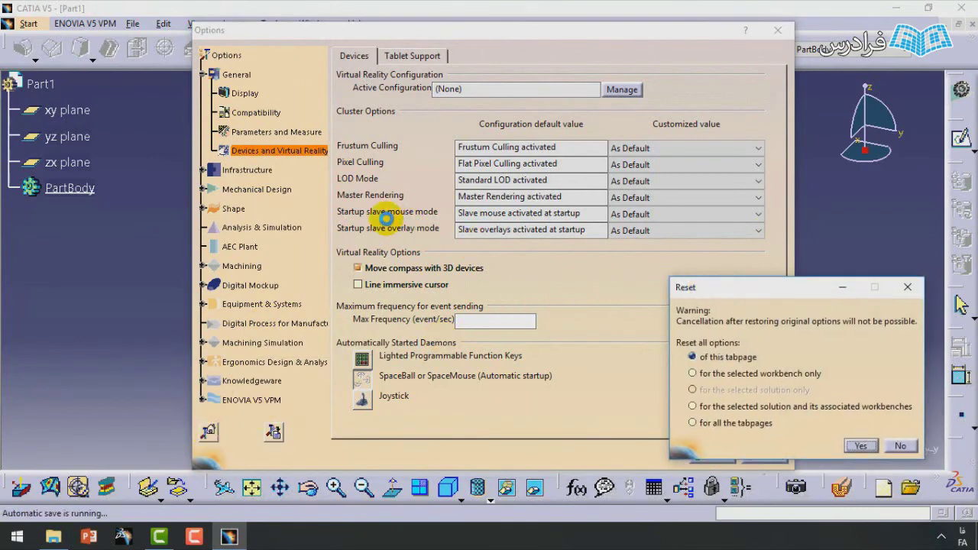
drag(724, 290, 394, 219)
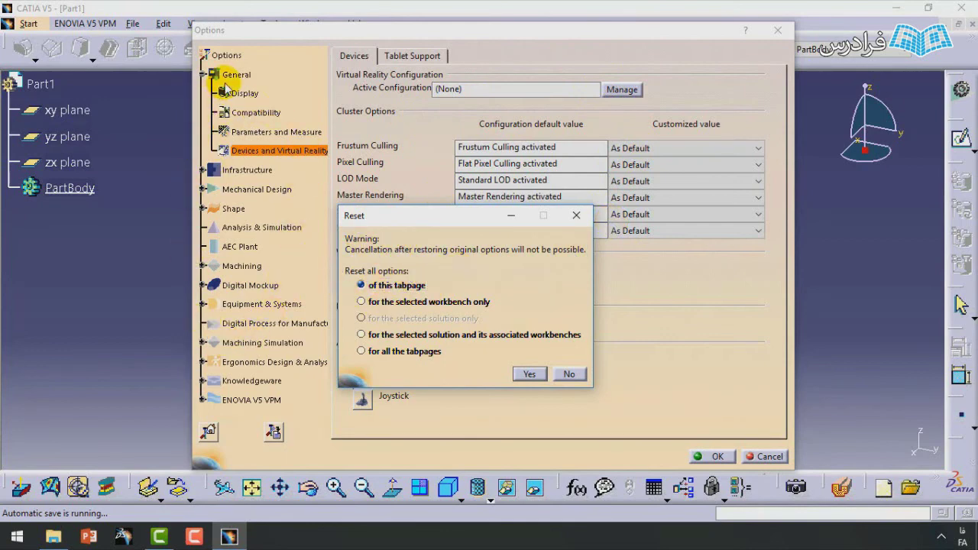
click(362, 302)
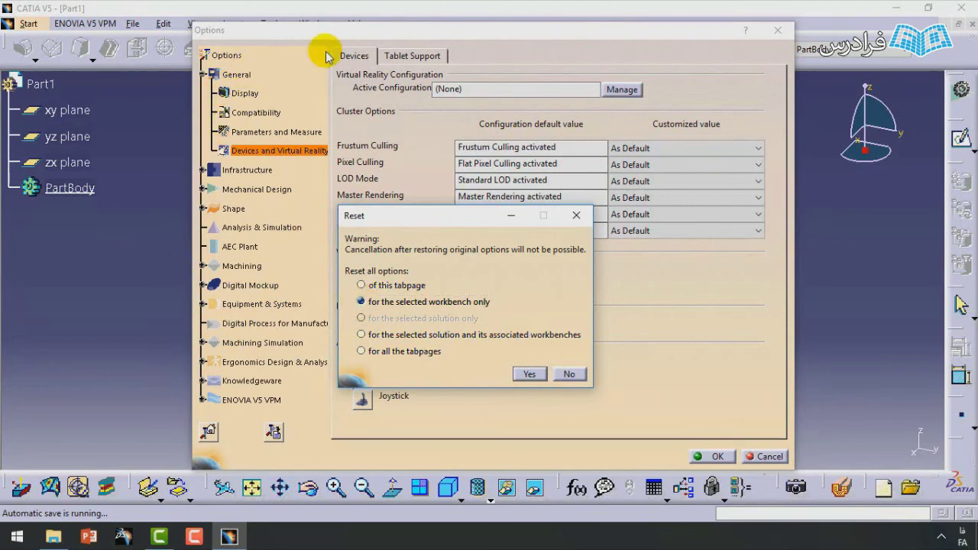
click(361, 350)
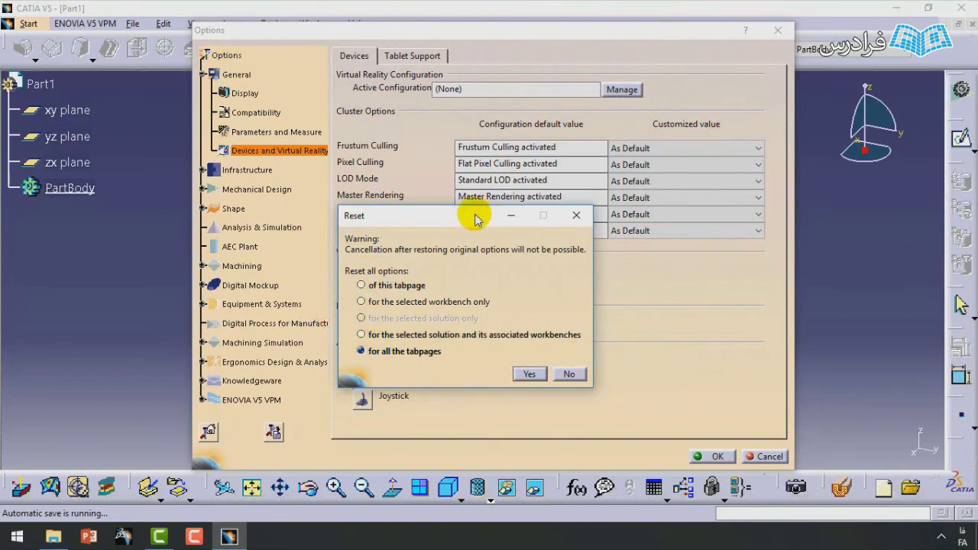
click(576, 217)
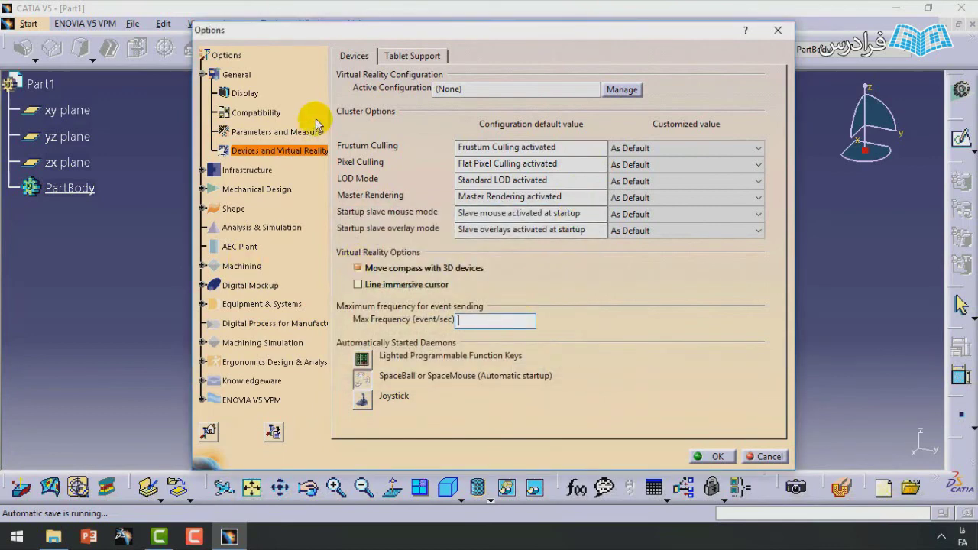
click(779, 33)
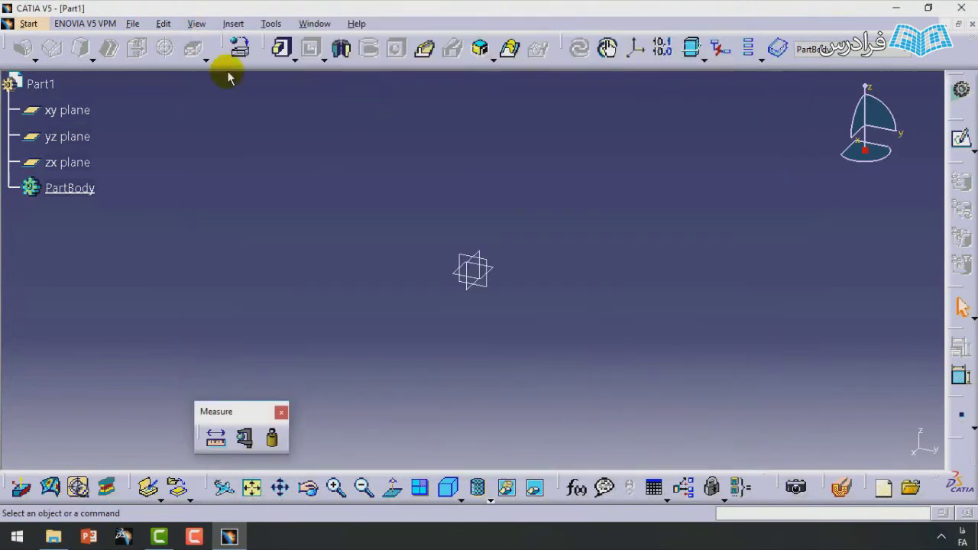
- Open the program's customization settings and add the Sketcher workbench to the favorites
click(233, 23)
mouse_move(272, 25)
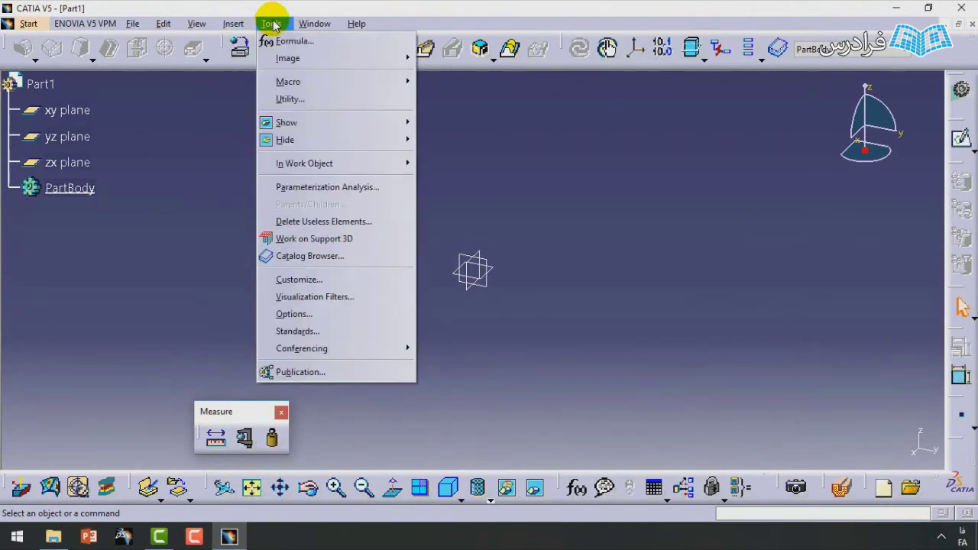
click(311, 279)
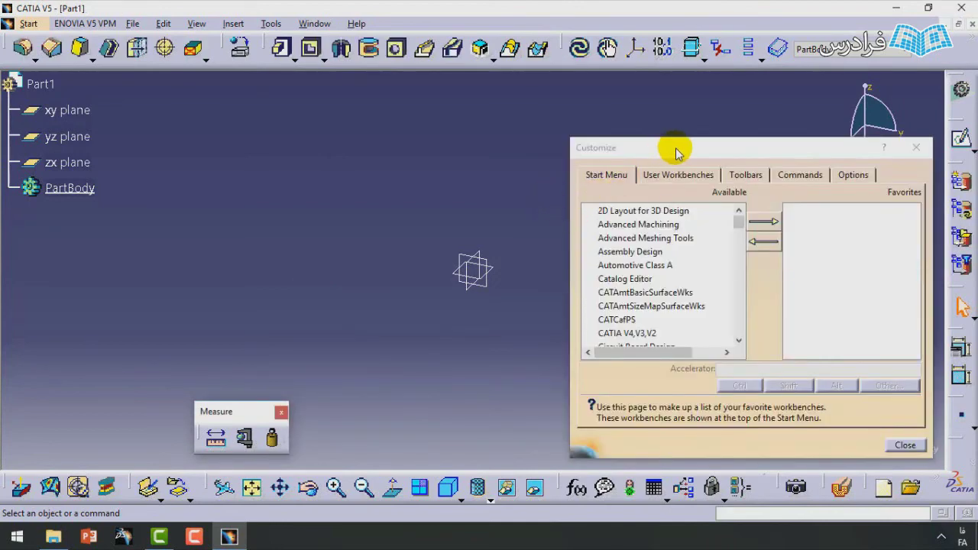
drag(679, 149, 428, 107)
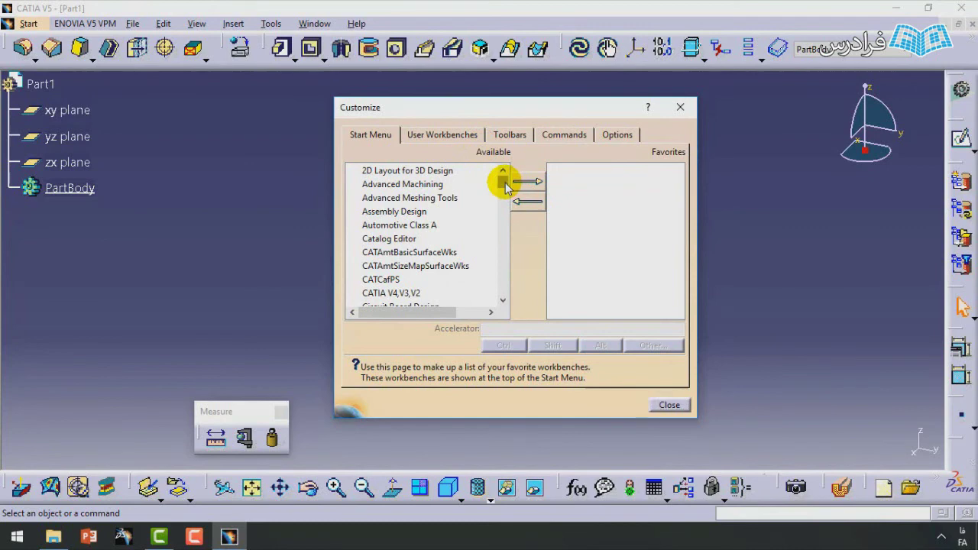
mouse_move(505, 187)
mouse_down()
mouse_move(504, 290)
mouse_move(502, 170)
mouse_up()
drag(504, 187, 503, 275)
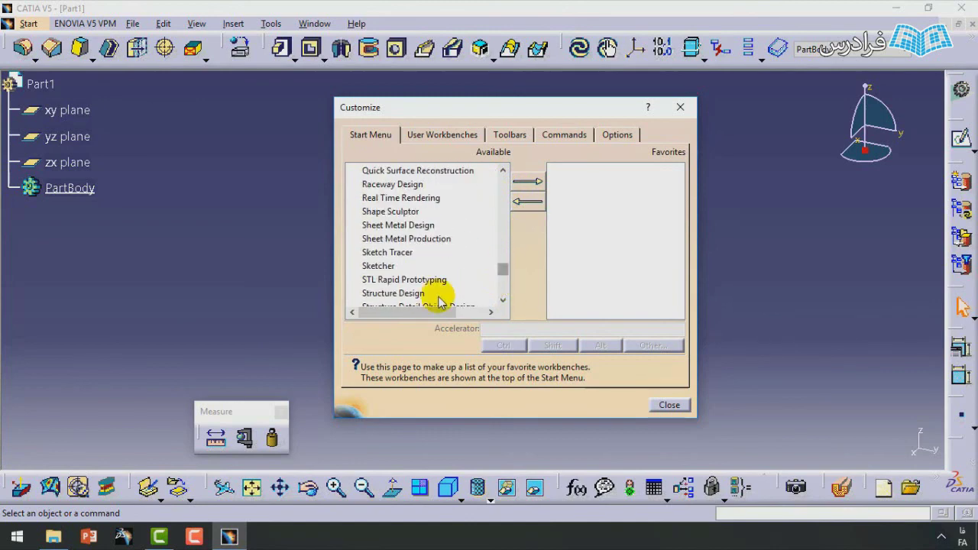
click(382, 266)
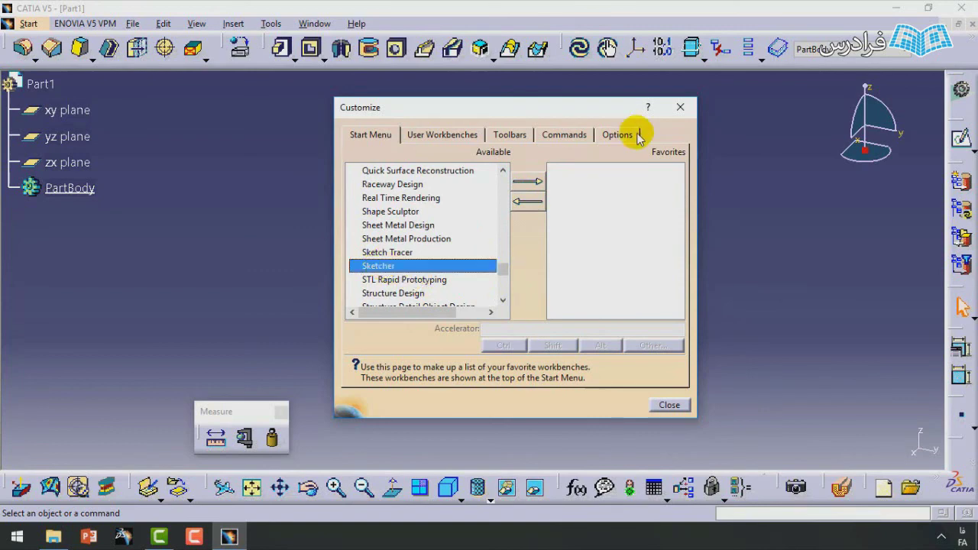
click(537, 182)
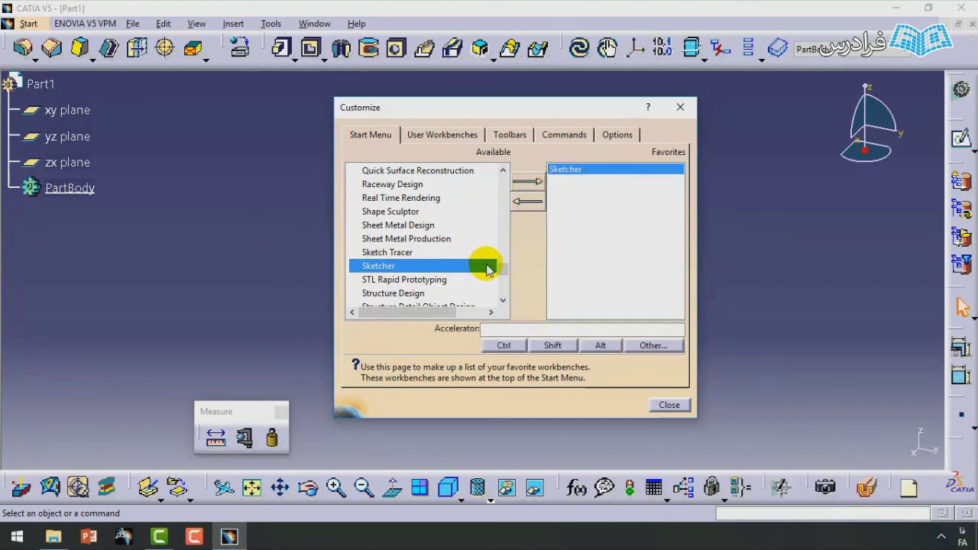
- Add the Photo Studio and Part Design workbenches to the favorites and check the favorites in the workbench list
click(502, 262)
drag(503, 261, 502, 255)
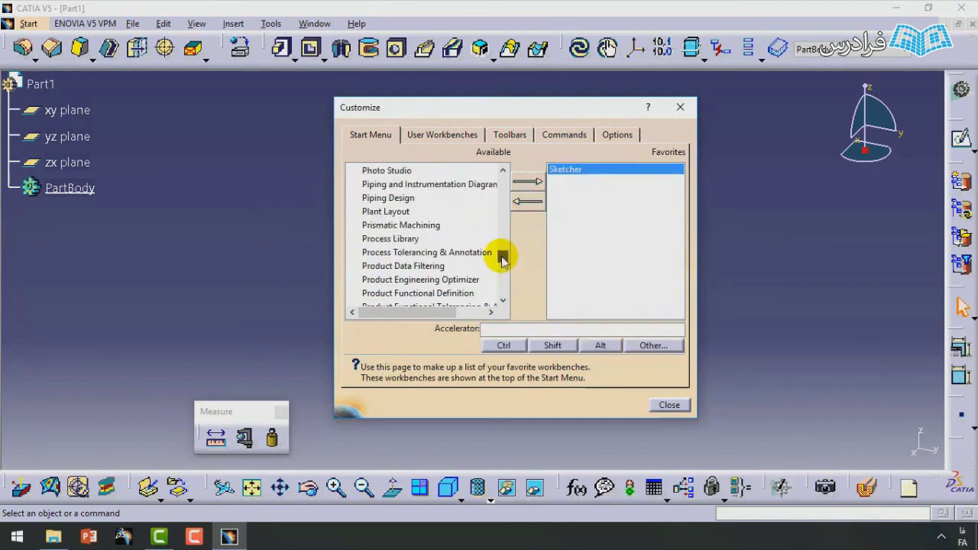
click(382, 171)
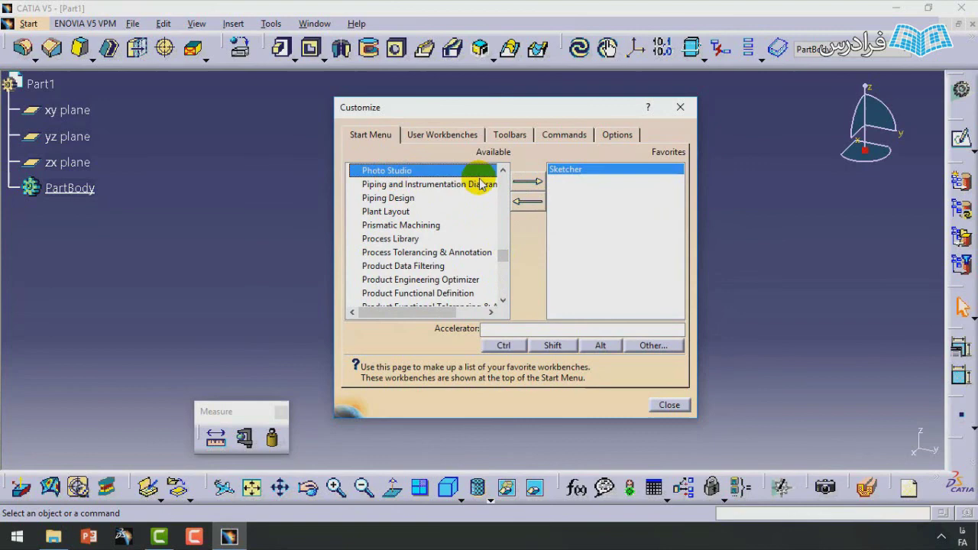
click(537, 181)
scroll(500, 256, up, 1)
click(389, 198)
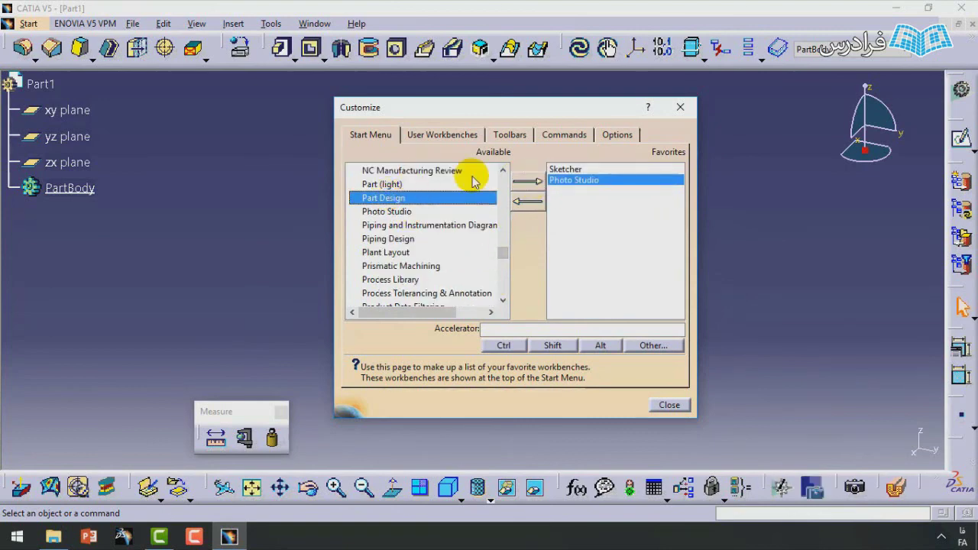
click(527, 182)
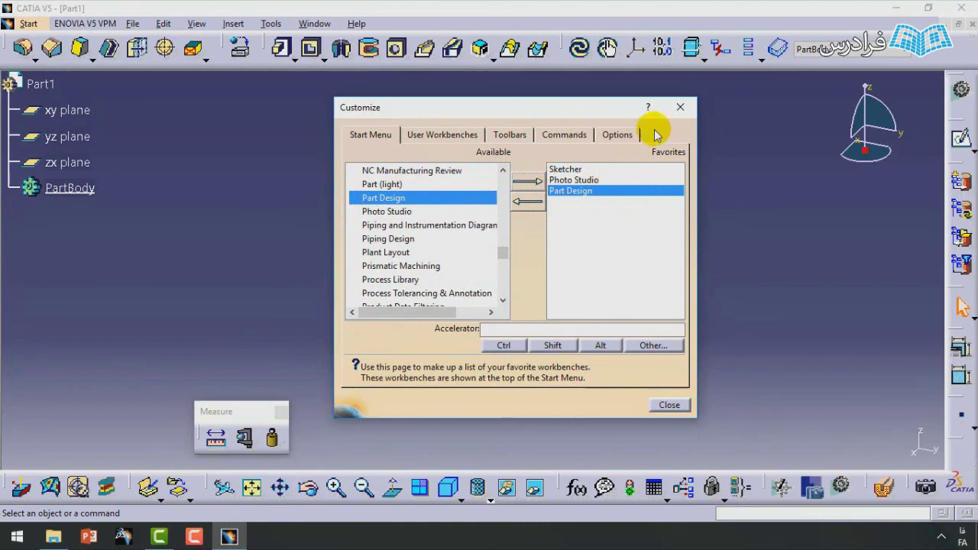
click(672, 112)
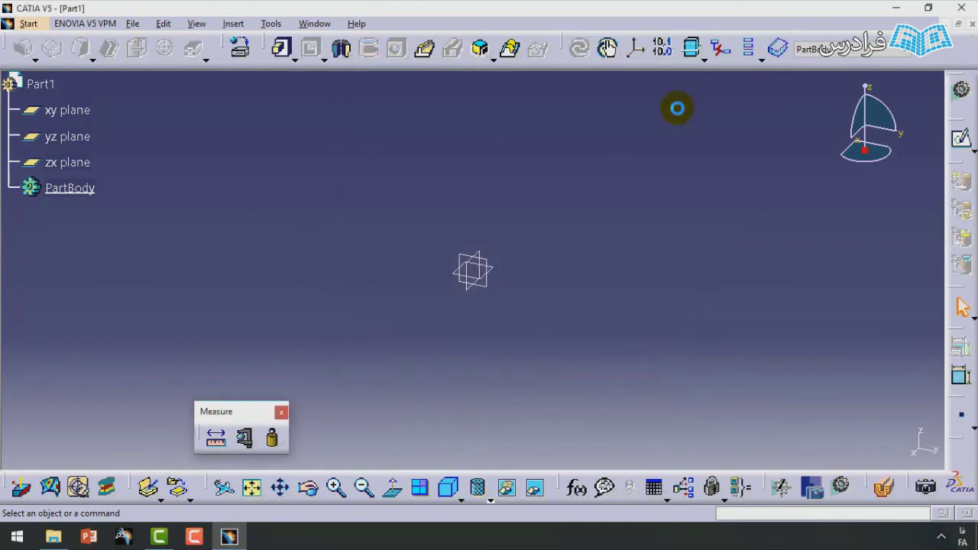
click(27, 23)
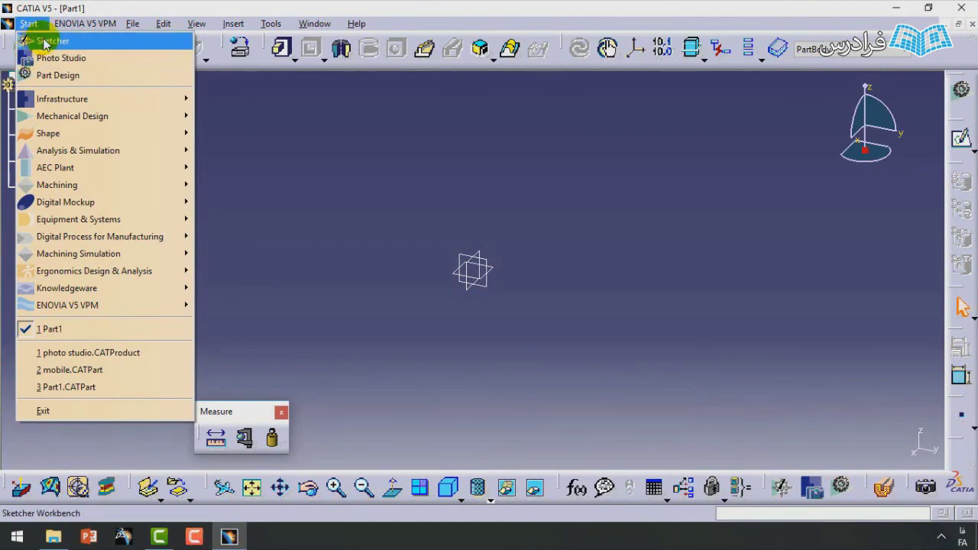
- Compare the Sketcher workbench's location under Mechanical Design with its direct entry among the favorite workbenches
mouse_move(90, 120)
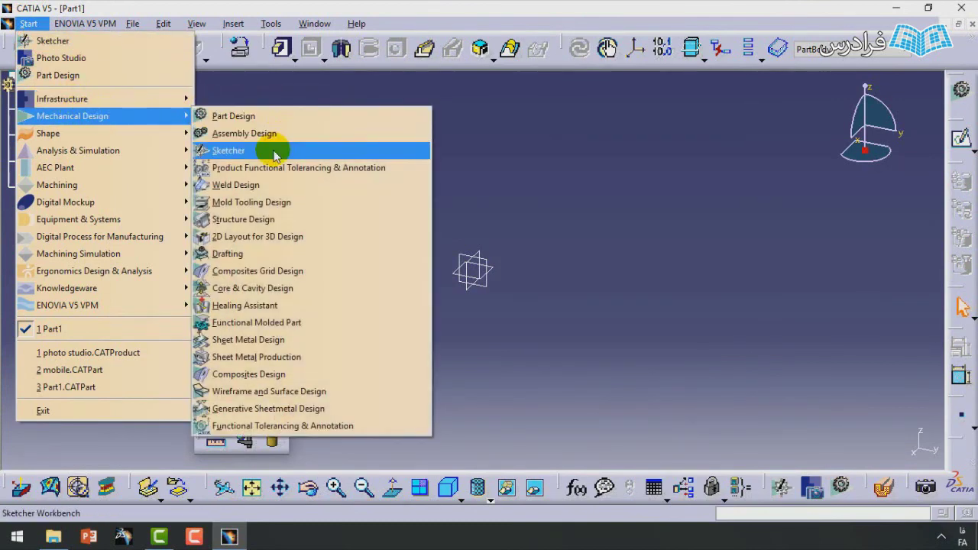
mouse_move(87, 98)
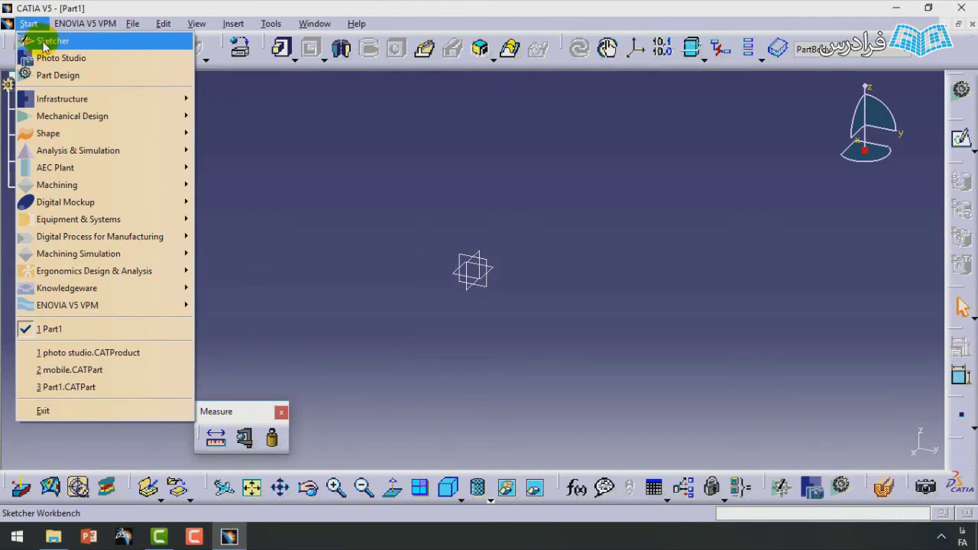
click(43, 43)
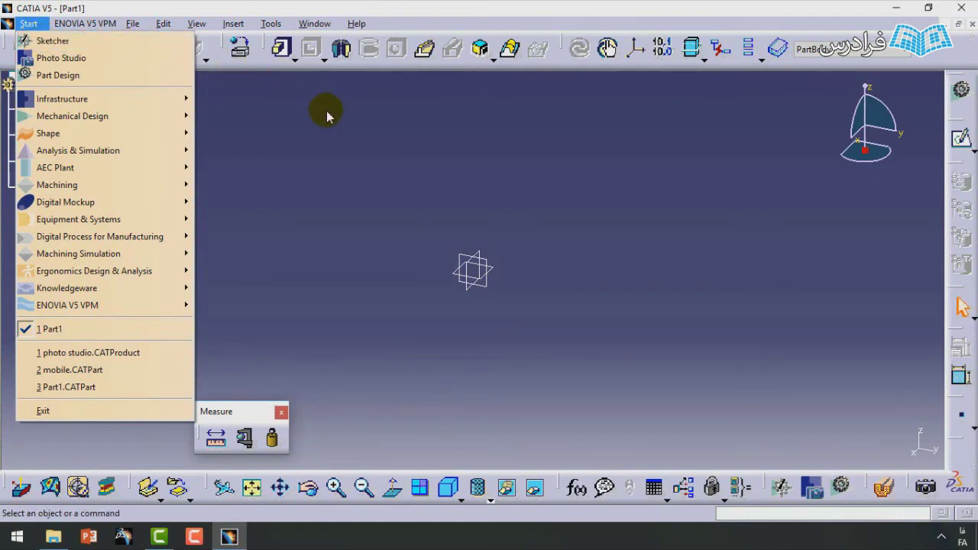
- Reopen the customization settings and examine the user workbench settings and the list of toolbars
click(271, 23)
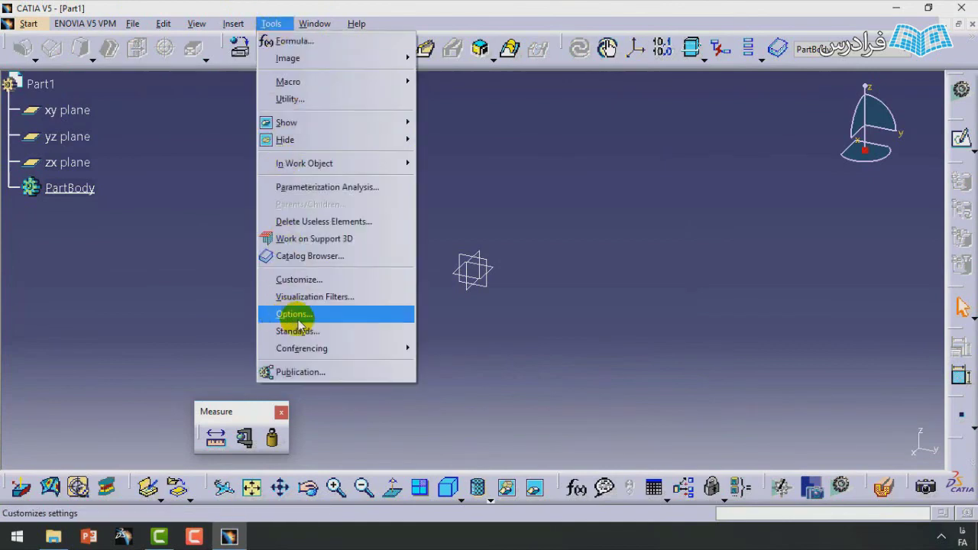
click(314, 281)
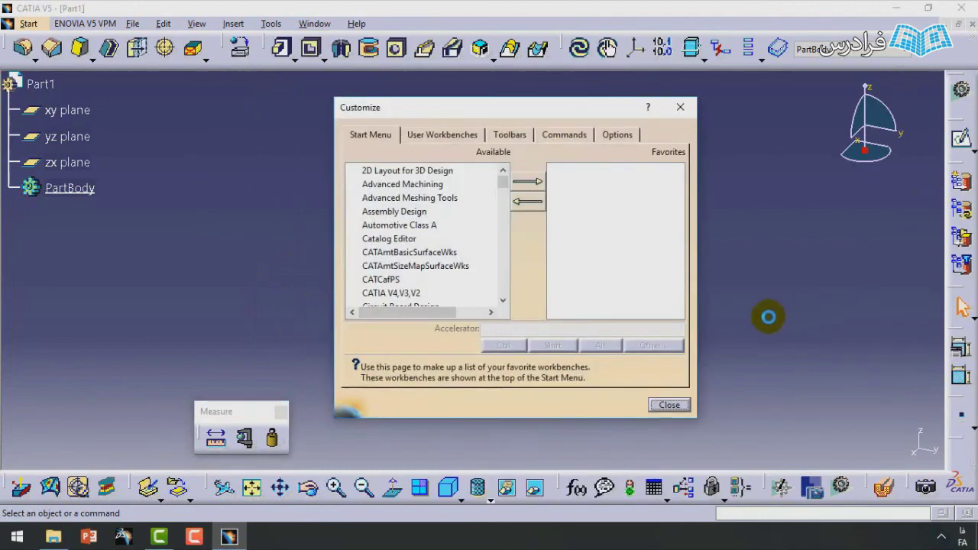
drag(472, 112, 444, 114)
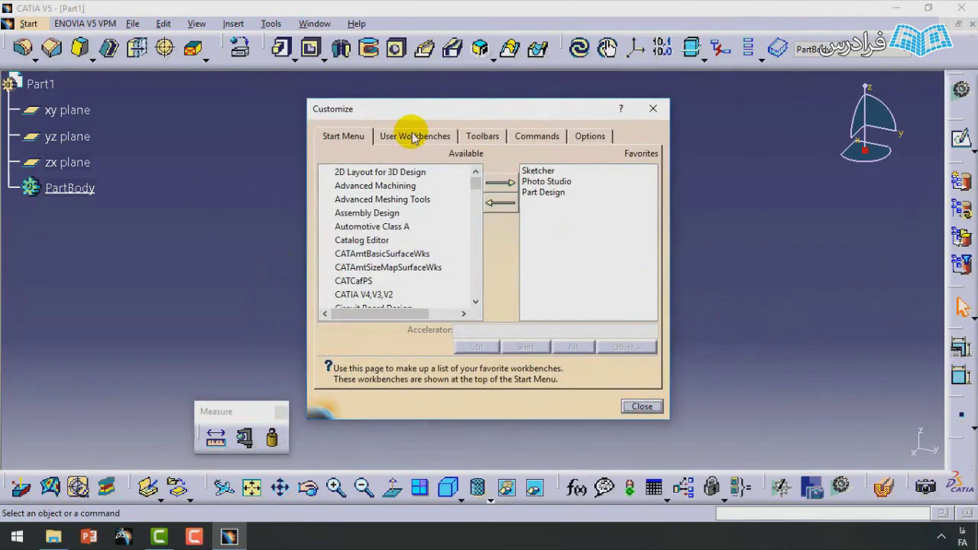
click(413, 138)
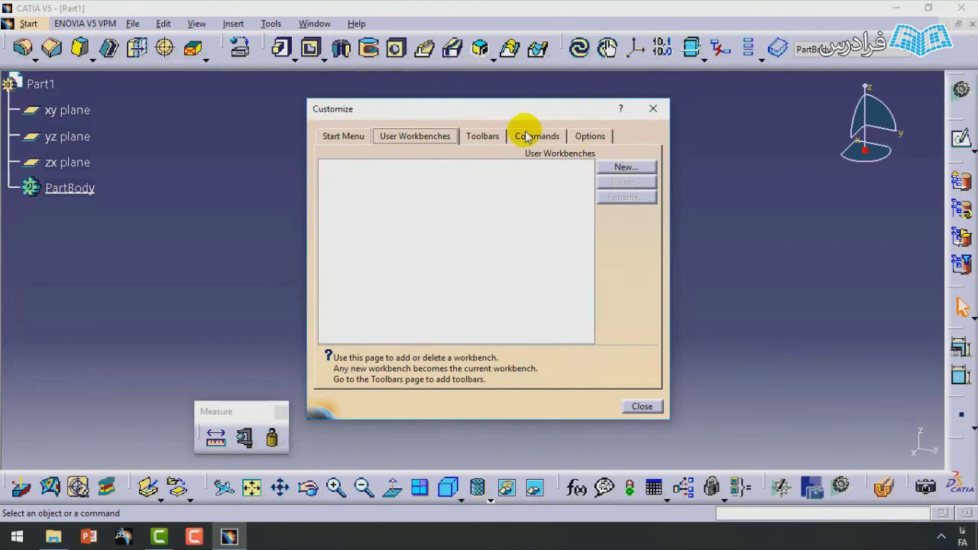
drag(459, 112, 460, 92)
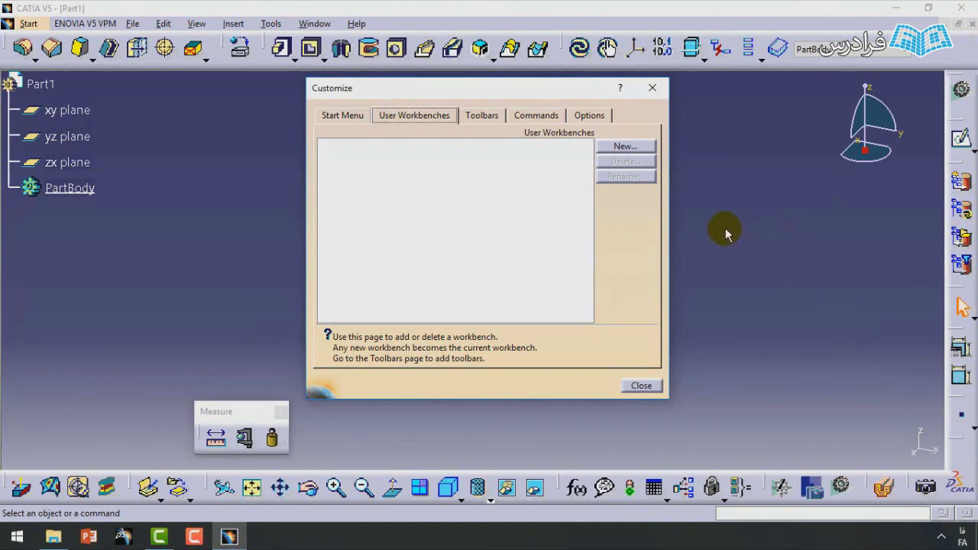
click(487, 120)
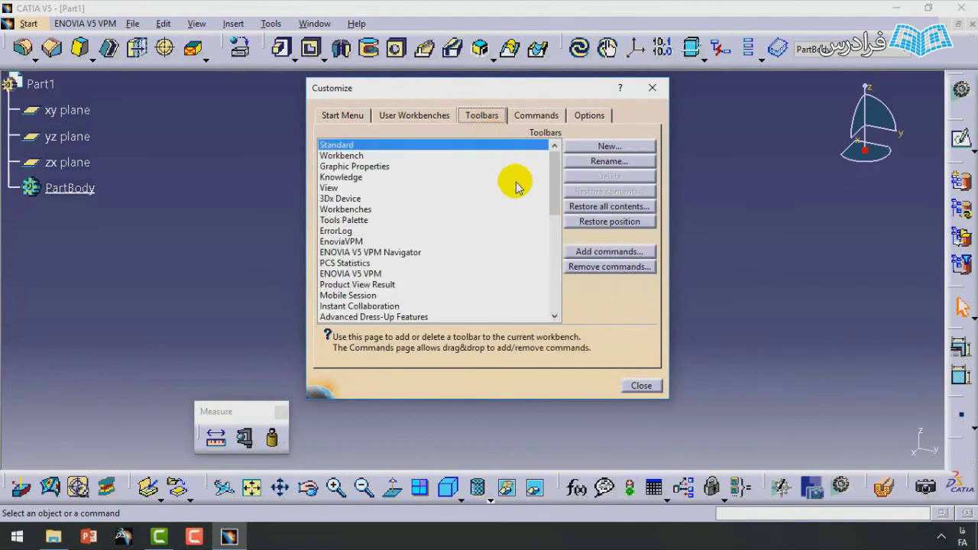